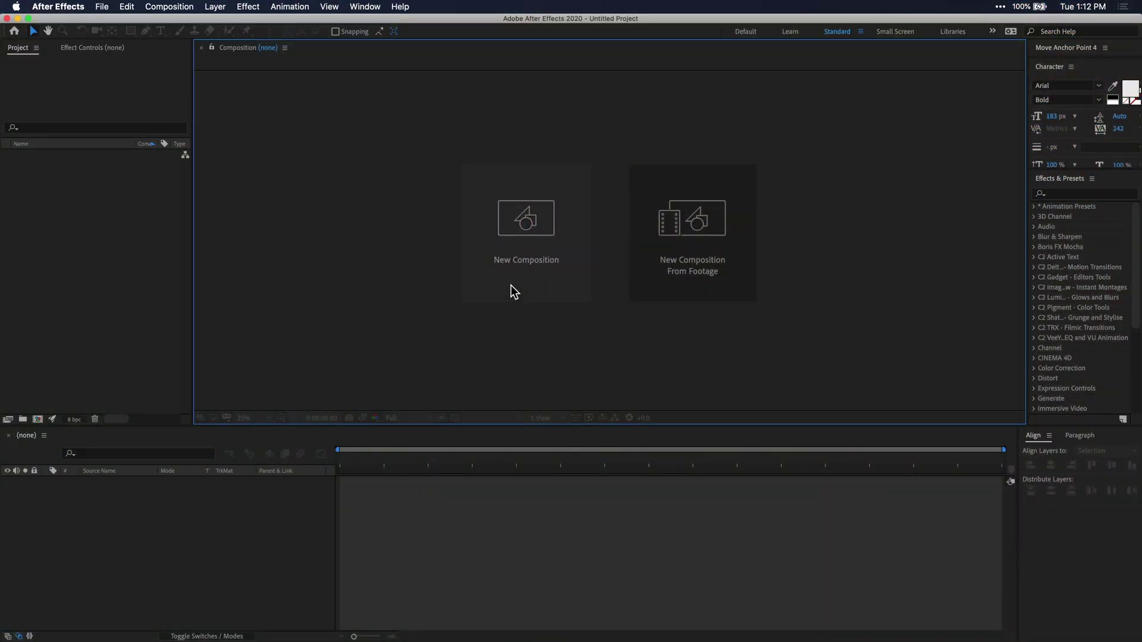
- Create the 8-second 3840×2160, 30 fps Main Comp and start a second comp named Text
{"action": "left_click", "coordinate": [512, 287]}
{"action": "type", "text": "Main Comp"}
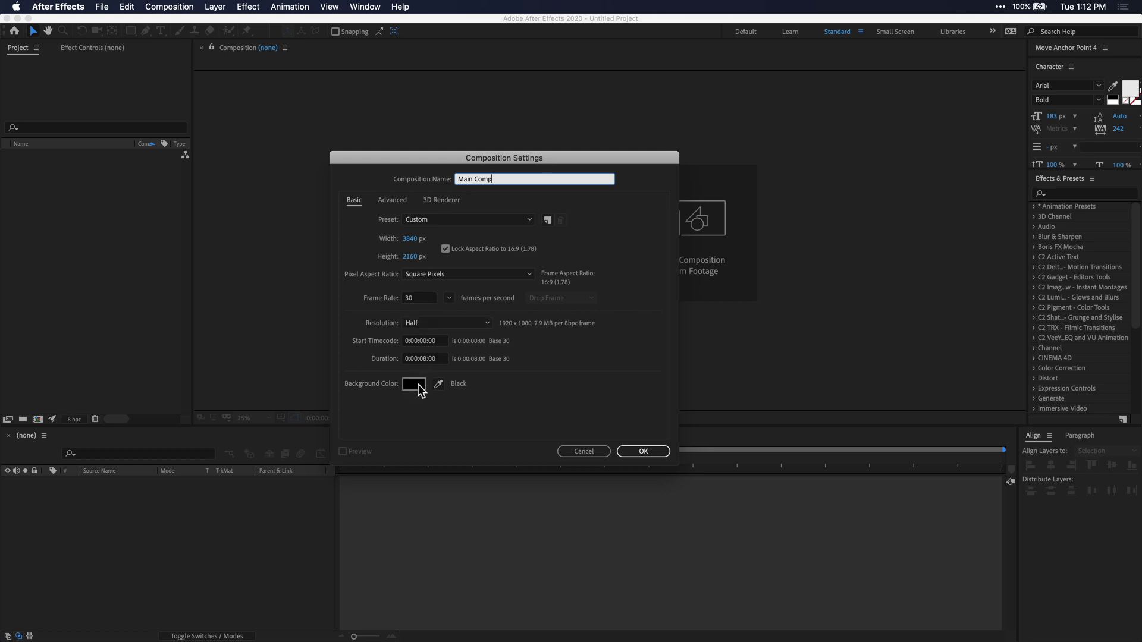
{"action": "left_click", "coordinate": [643, 451]}
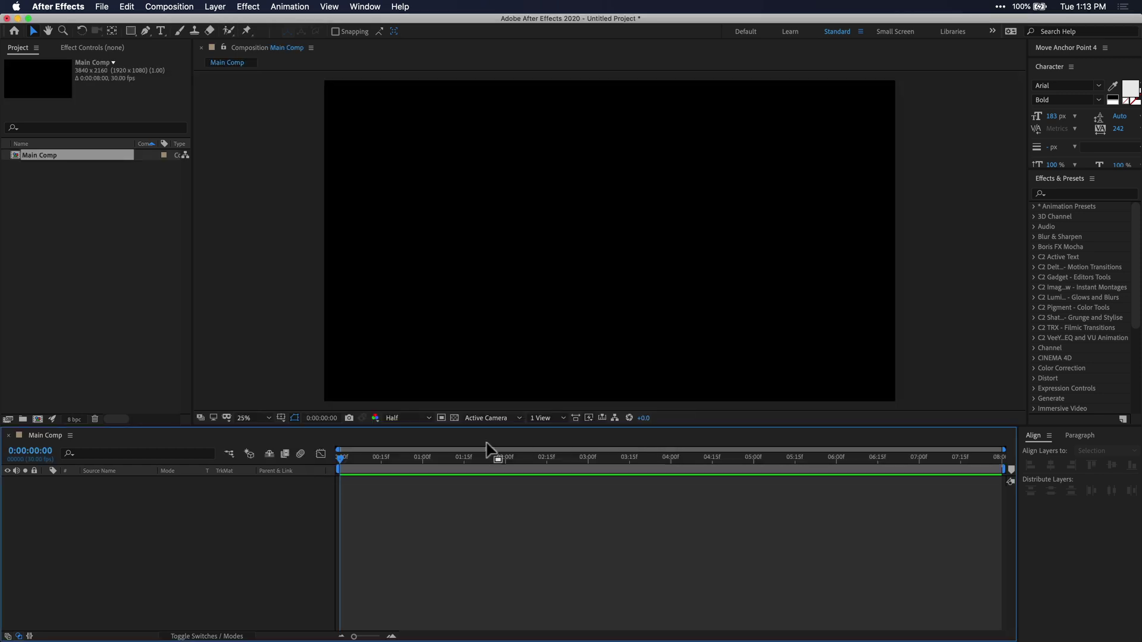
{"action": "left_click", "coordinate": [38, 420]}
{"action": "type", "text": "Text"}
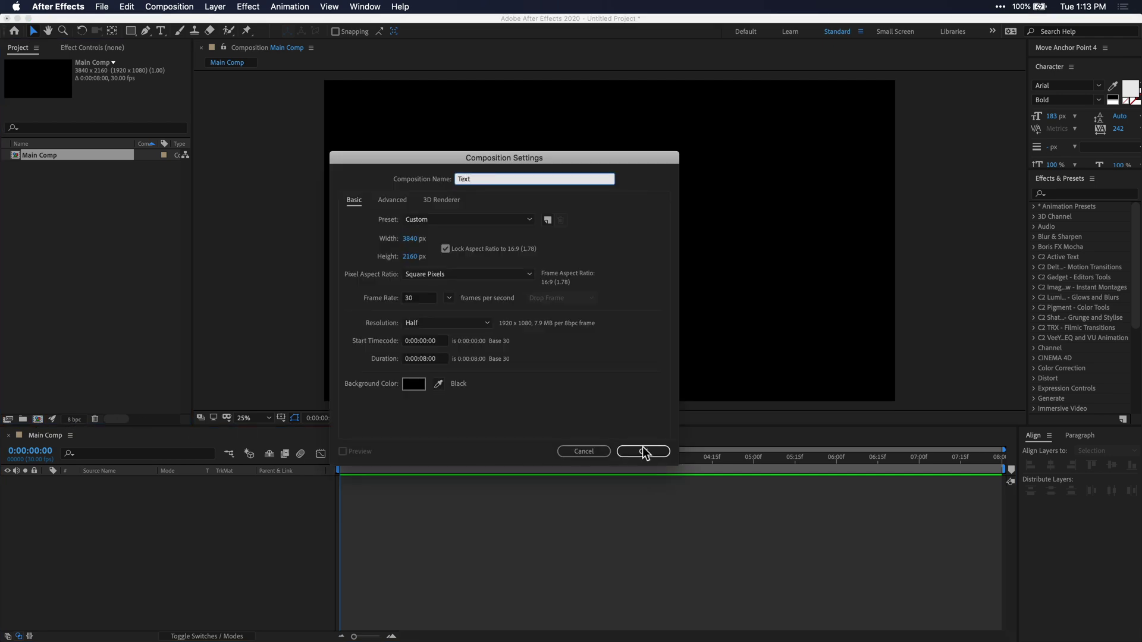
- Create the Text composition and type OPENER in it
{"action": "left_click", "coordinate": [661, 450]}
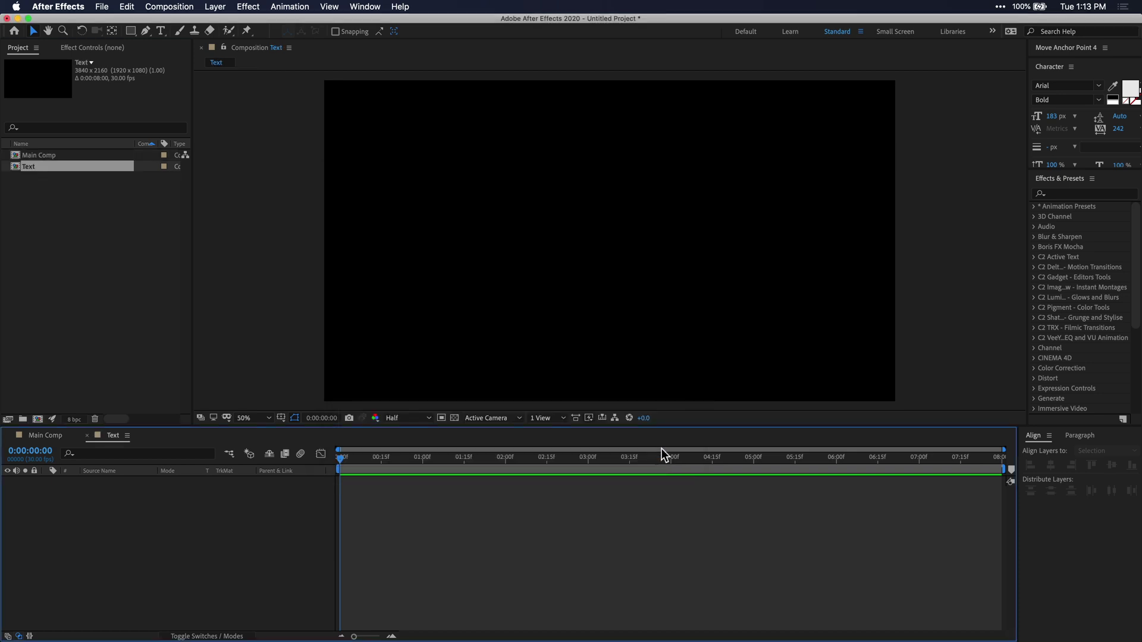
{"action": "left_click", "coordinate": [161, 30]}
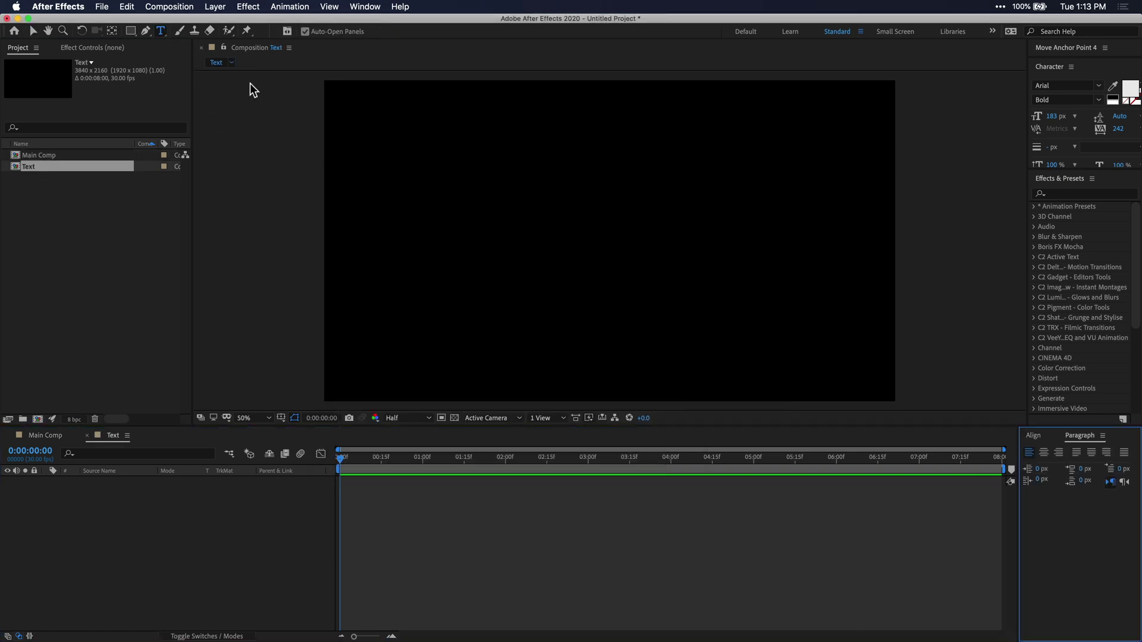
{"action": "left_click", "coordinate": [480, 225]}
{"action": "type", "text": "OPENER"}
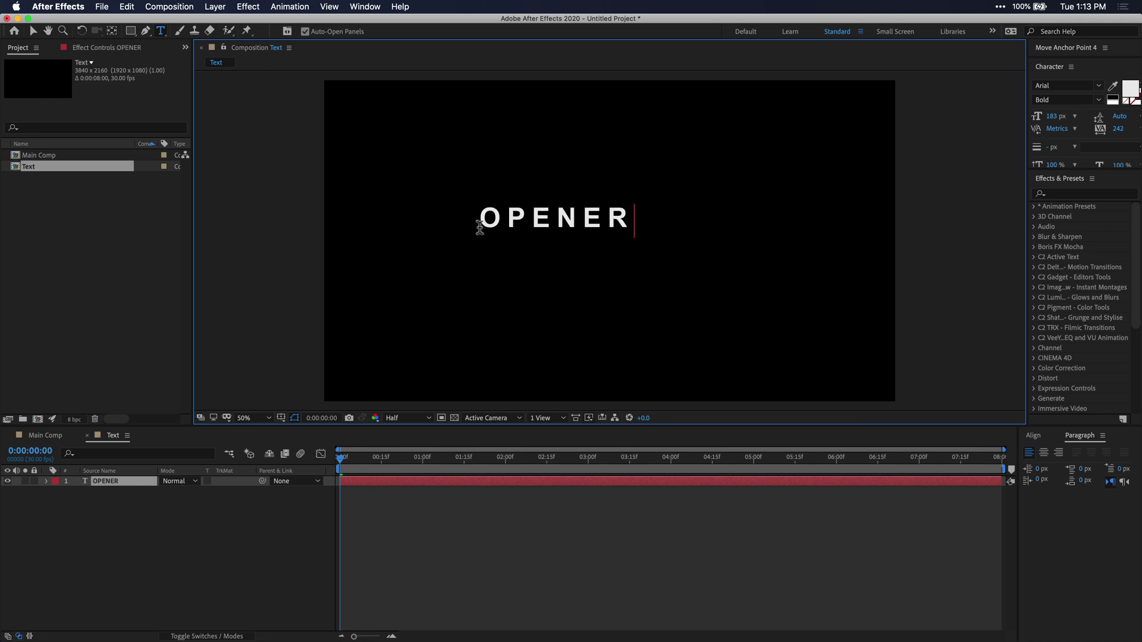
- Style OPENER in Arial Black with tracking 0 and a 500 px font size
{"action": "key", "text": "super+a"}
{"action": "left_click", "coordinate": [1064, 143]}
{"action": "left_click", "coordinate": [958, 221]}
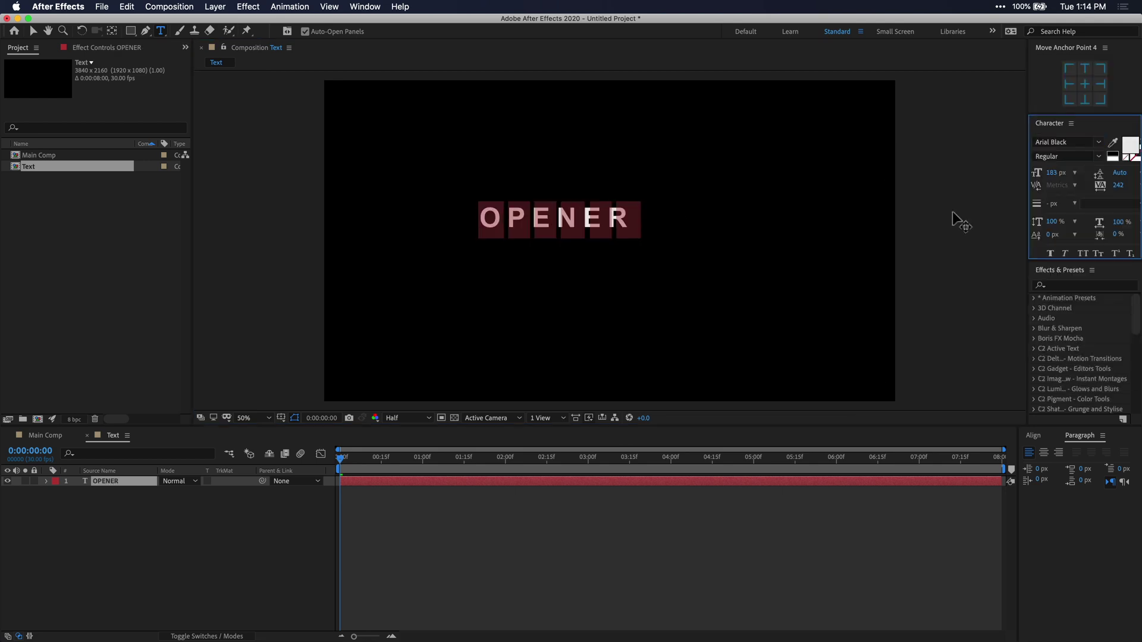
{"action": "left_click", "coordinate": [1118, 185]}
{"action": "type", "text": "0"}
{"action": "key", "text": "Return"}
{"action": "left_click", "coordinate": [1051, 173]}
{"action": "type", "text": "50"}
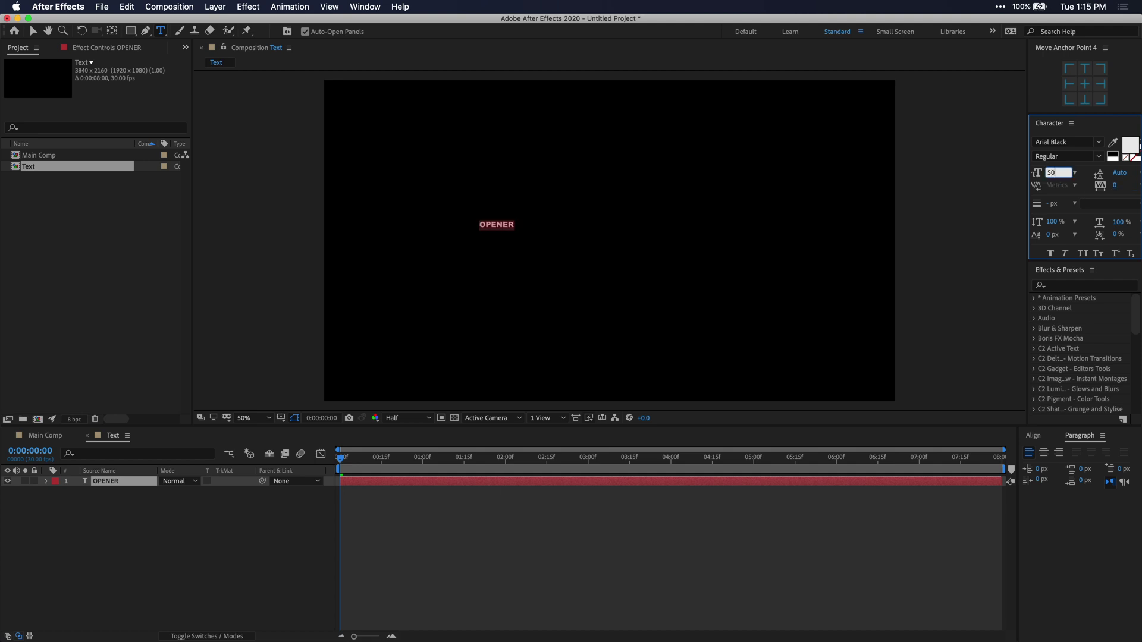
{"action": "type", "text": "0"}
{"action": "key", "text": "Return"}
- Centre OPENER horizontally and vertically in the comp and centre its anchor point
{"action": "left_click", "coordinate": [1033, 436]}
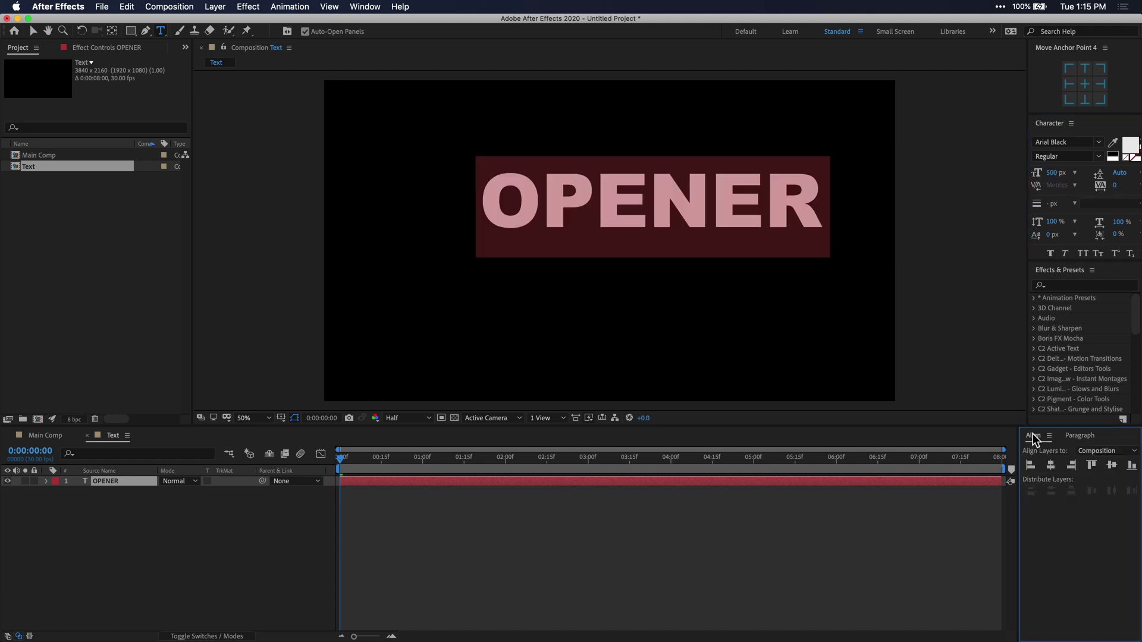
{"action": "left_click", "coordinate": [1051, 463]}
{"action": "left_click", "coordinate": [1112, 466]}
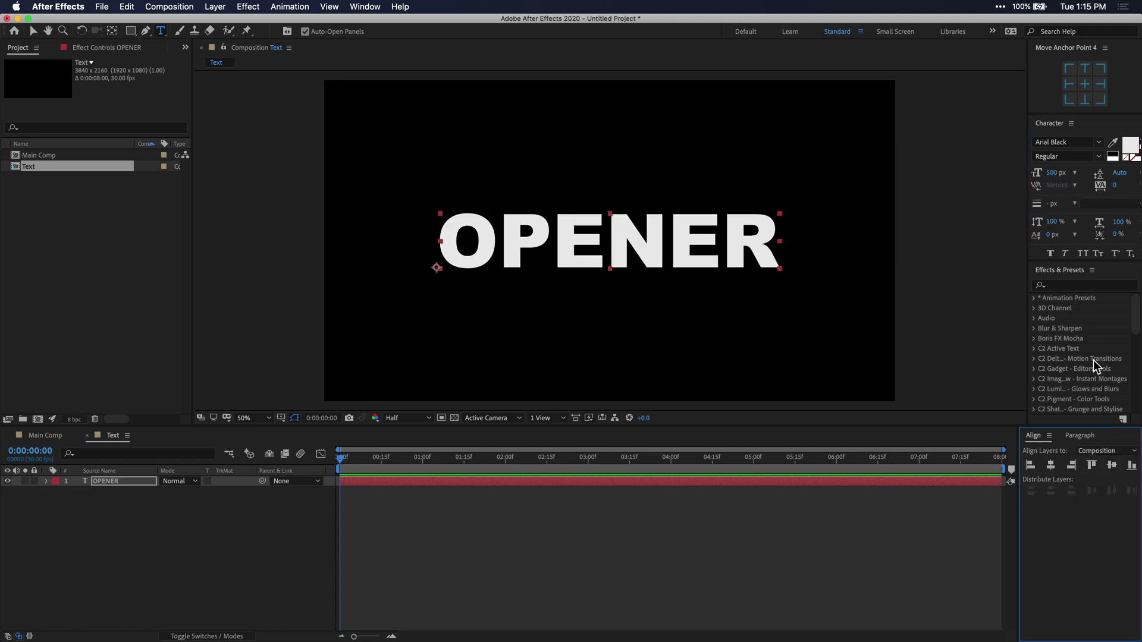
{"action": "left_click", "coordinate": [1082, 86]}
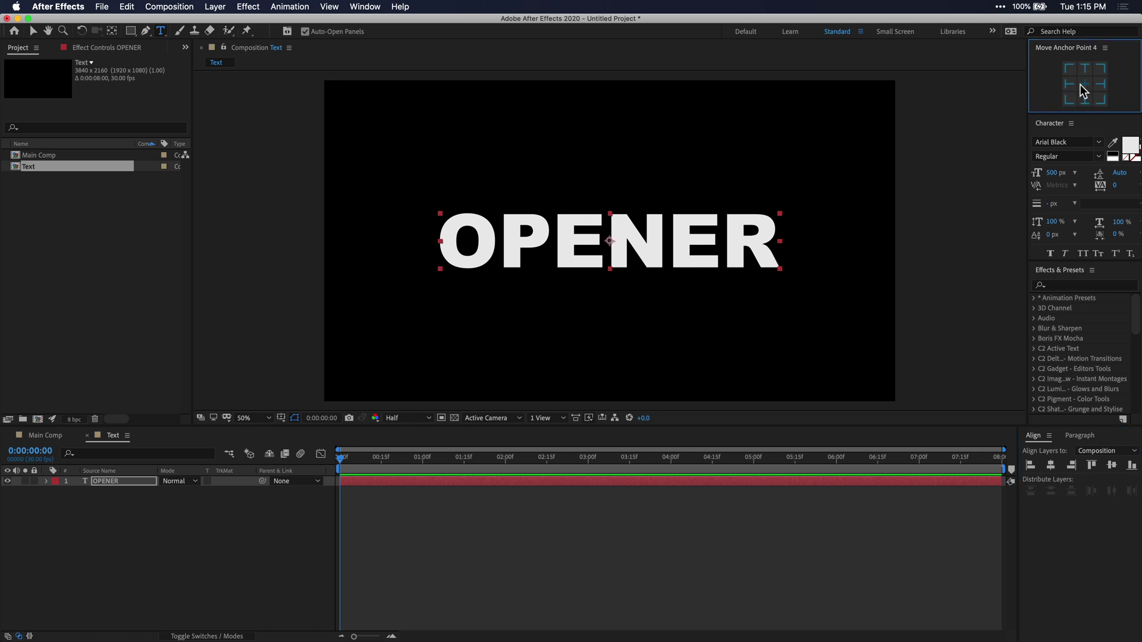
- Drag the Text composition into Main Comp as a layer
{"action": "left_click", "coordinate": [41, 436]}
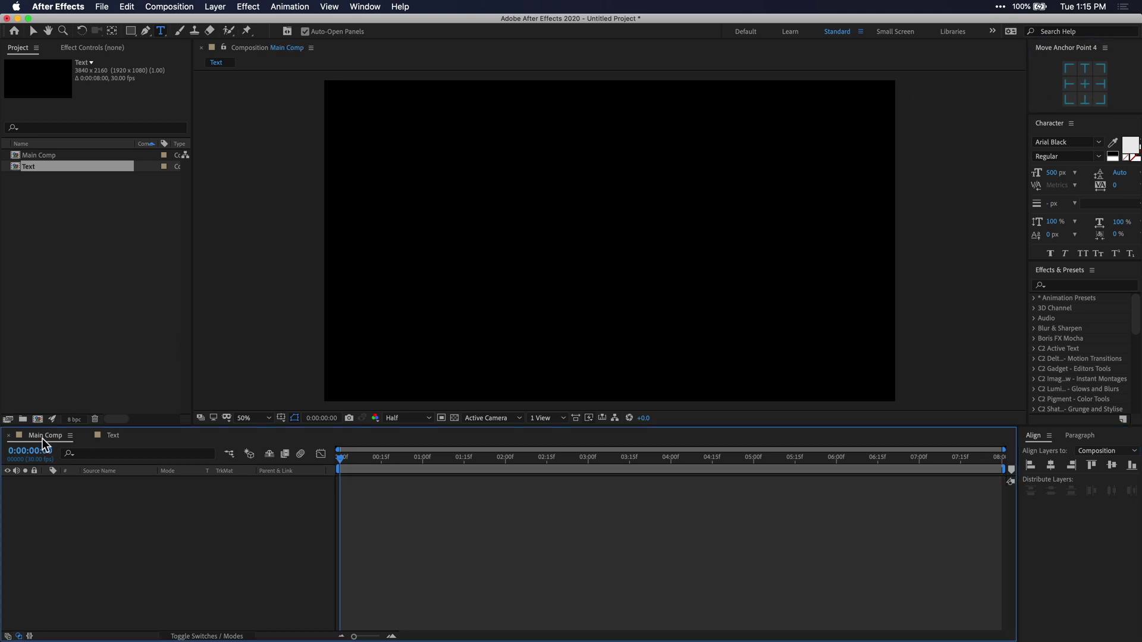
{"action": "left_click_drag", "start_coordinate": [27, 158], "coordinate": [66, 502]}
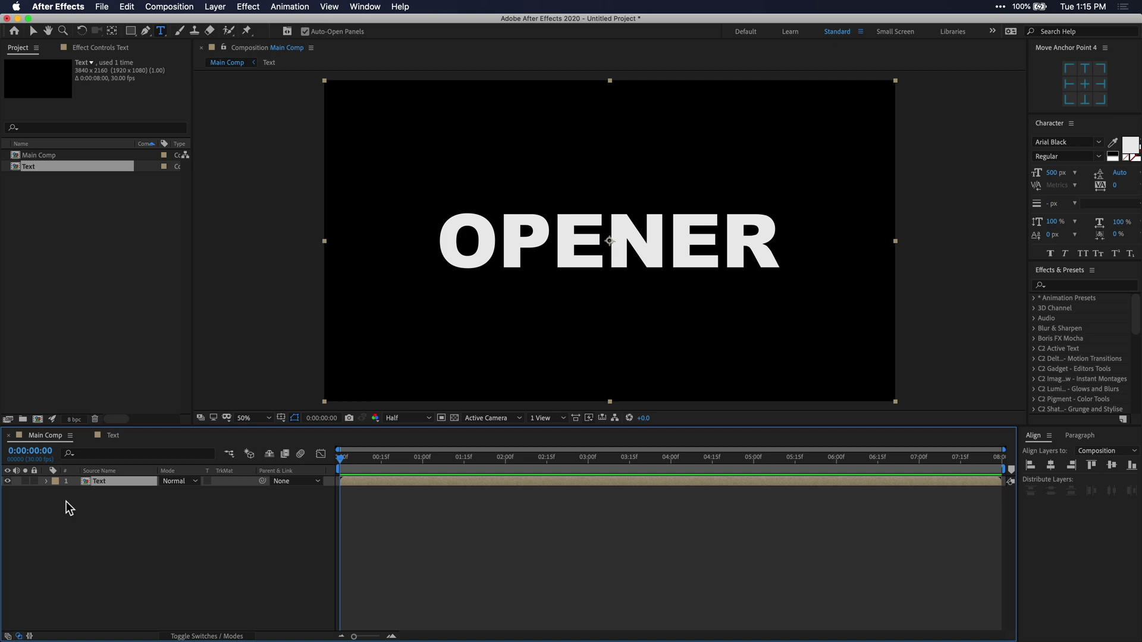
{"action": "left_click", "coordinate": [331, 6]}
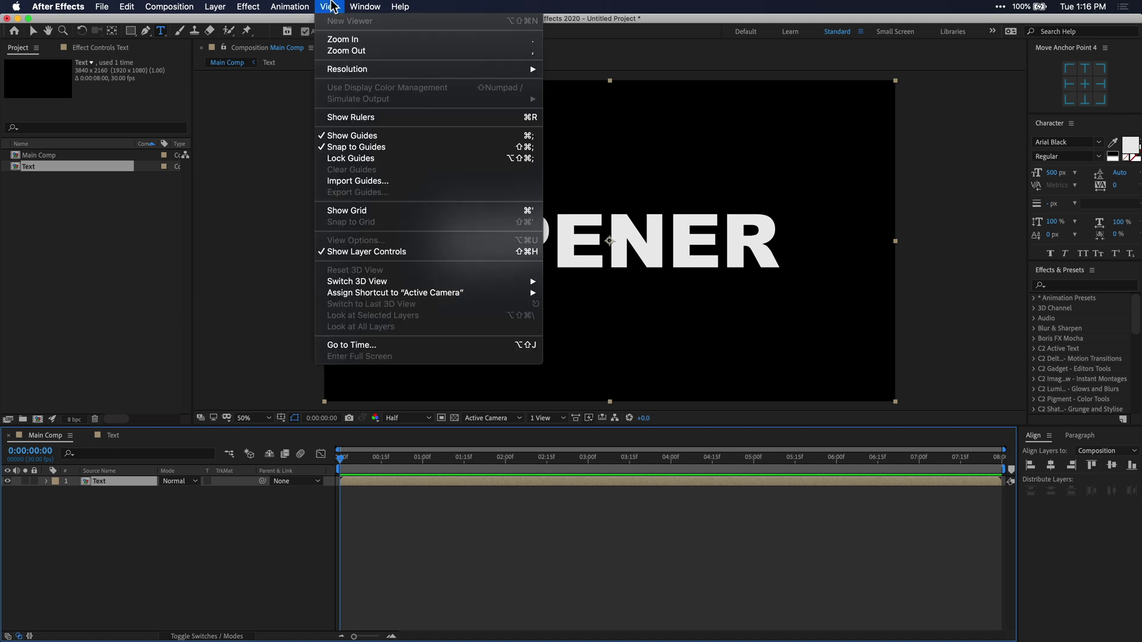
- Show rulers and place a horizontal guide through OPENER's anchor point
{"action": "left_click", "coordinate": [430, 119]}
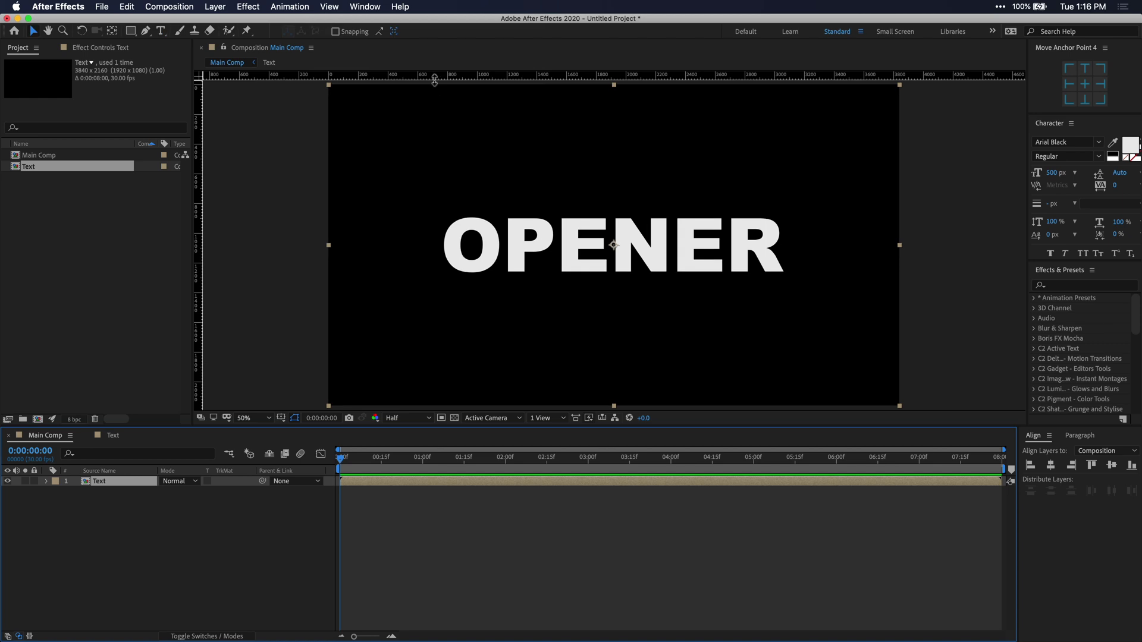
{"action": "left_click_drag", "start_coordinate": [434, 76], "coordinate": [442, 242]}
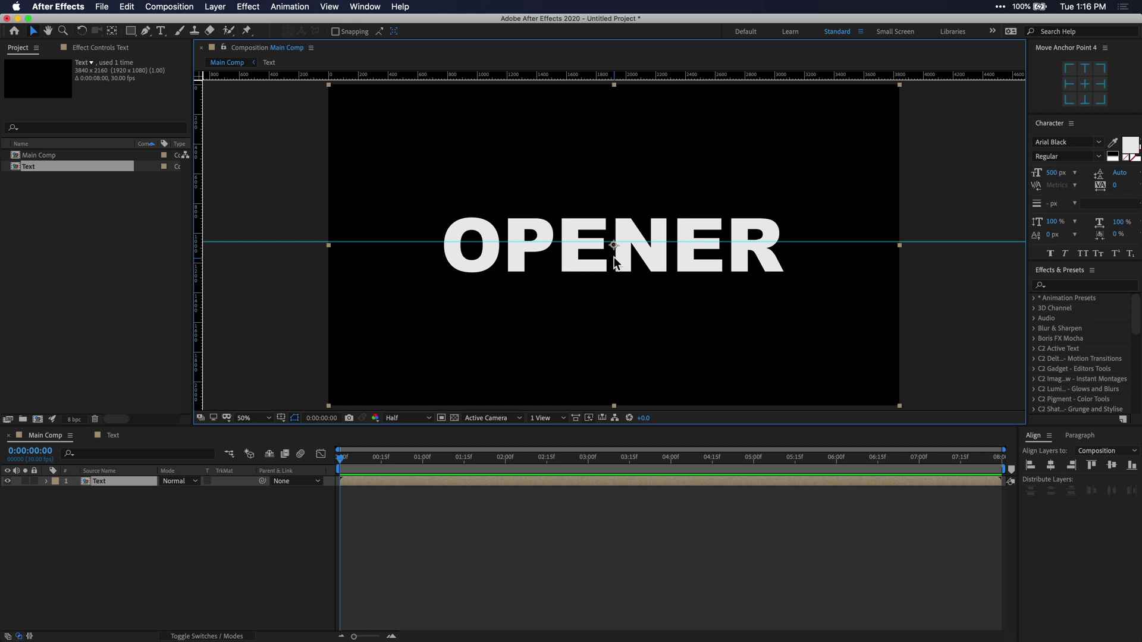
{"action": "scroll", "coordinate": [613, 258], "scroll_direction": "up", "scroll_amount": 5}
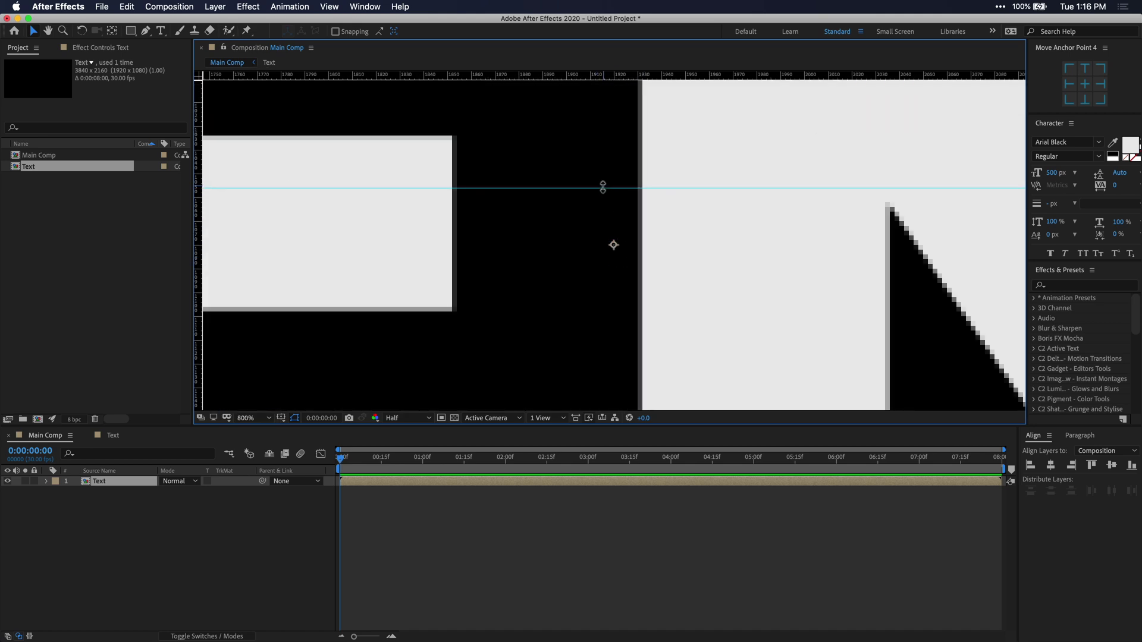
{"action": "left_click_drag", "start_coordinate": [601, 188], "coordinate": [599, 244]}
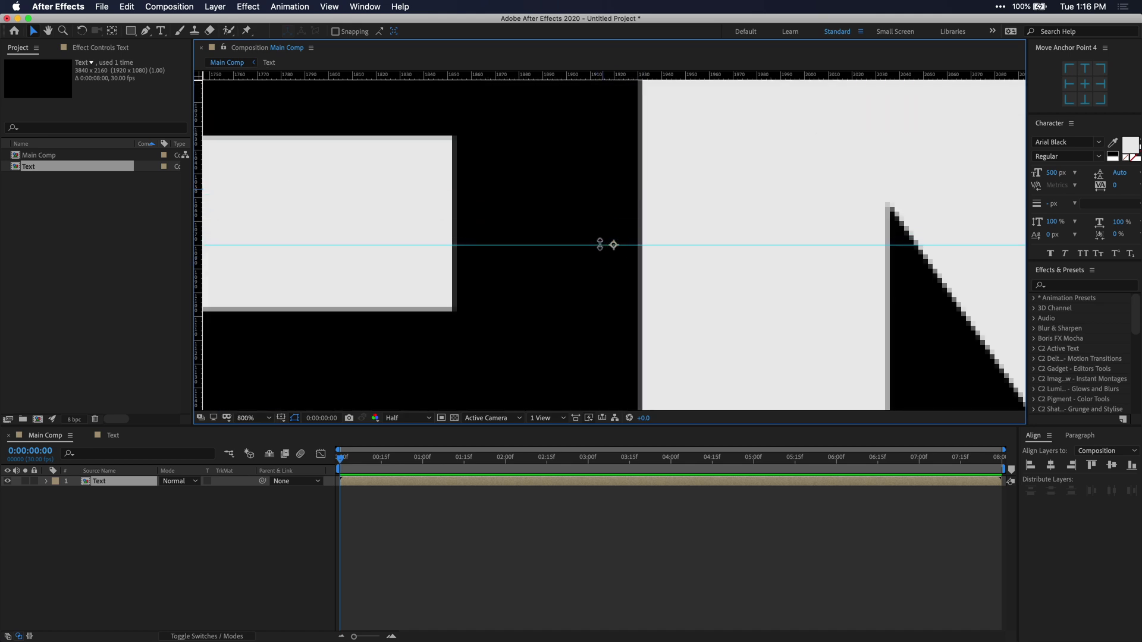
{"action": "scroll", "coordinate": [599, 245], "scroll_direction": "down", "scroll_amount": 5}
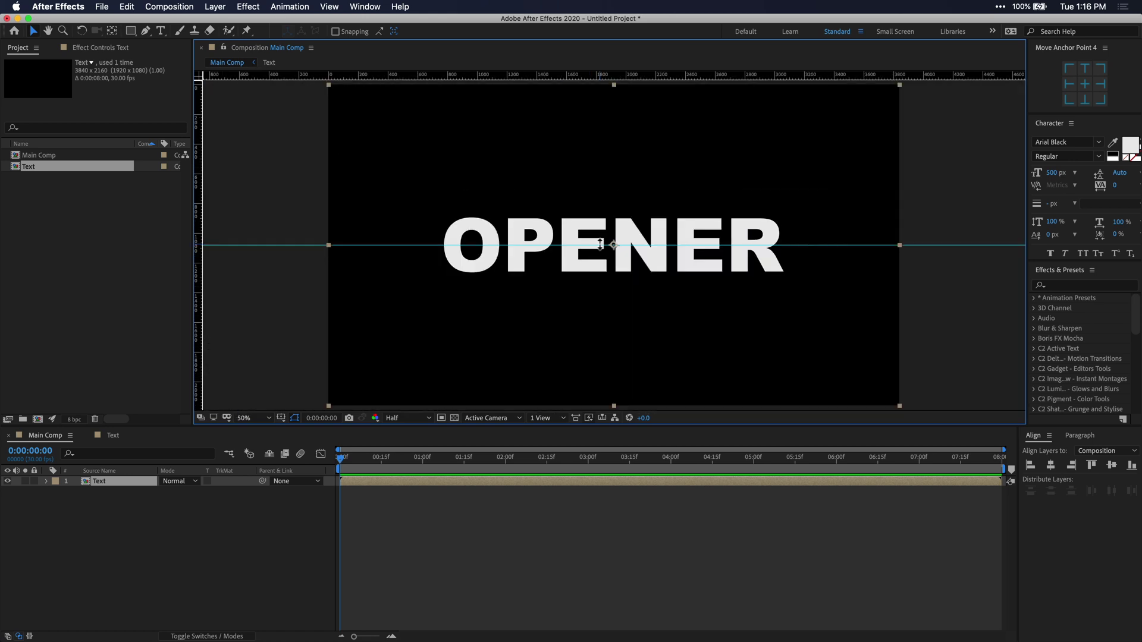
- Lock the guides, hide the rulers and deselect the Text layer
{"action": "left_click", "coordinate": [330, 7]}
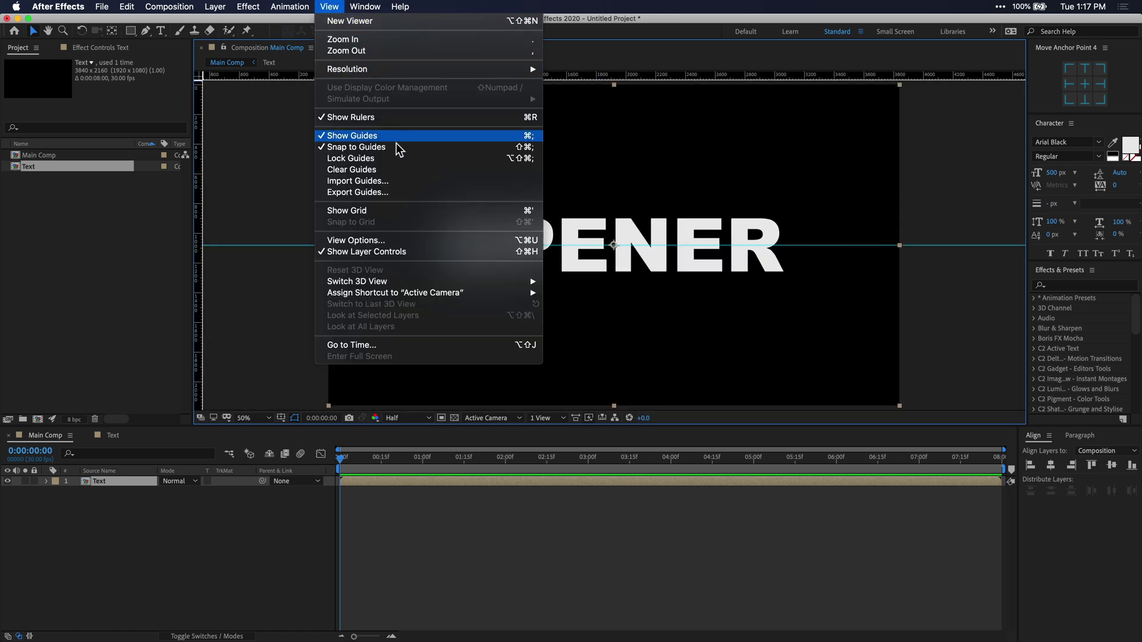
{"action": "left_click", "coordinate": [395, 158]}
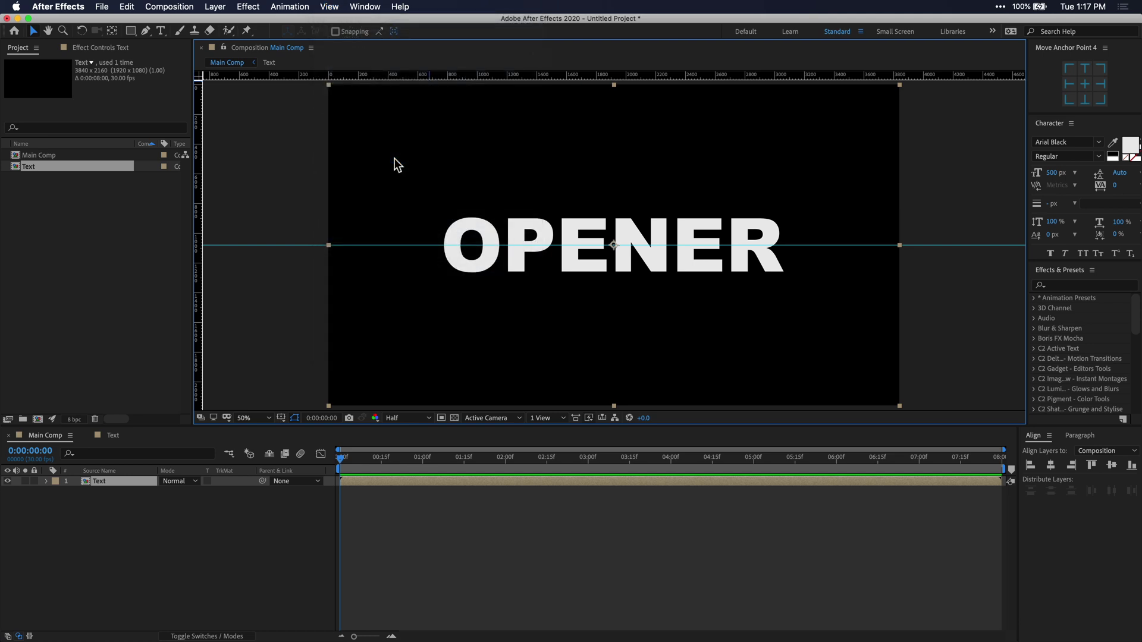
{"action": "left_click", "coordinate": [330, 6]}
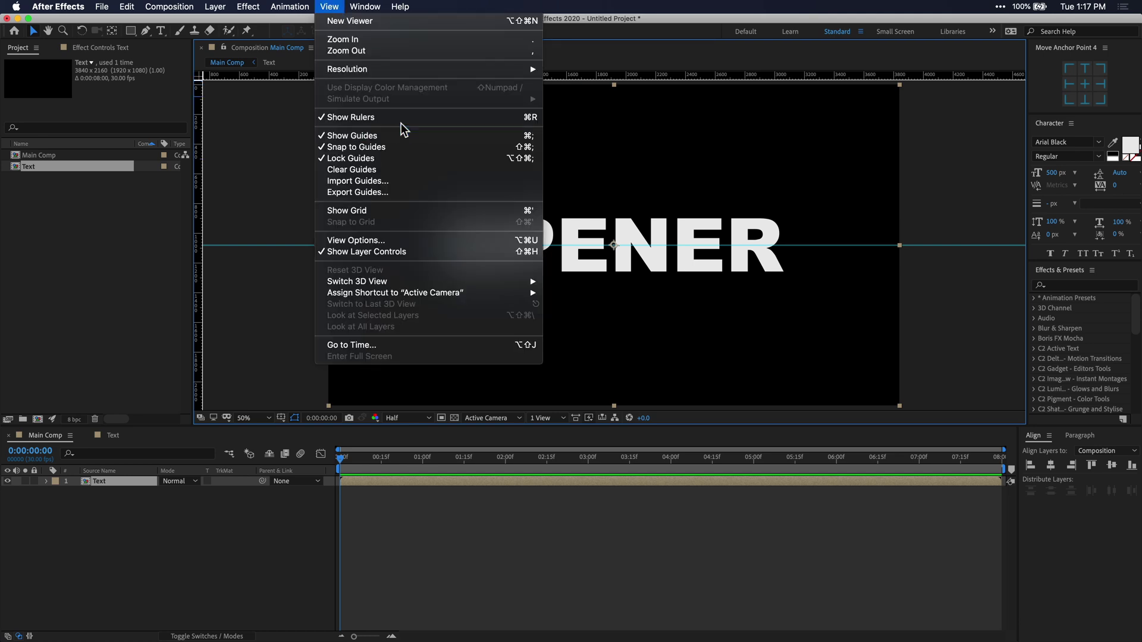
{"action": "left_click", "coordinate": [402, 120]}
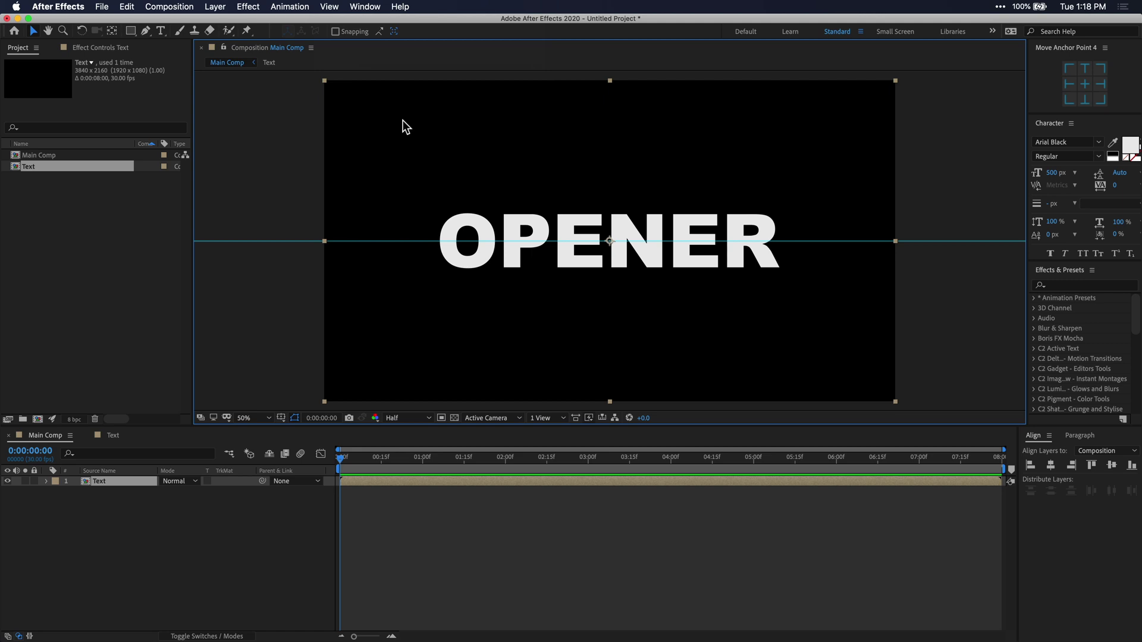
{"action": "left_click", "coordinate": [243, 534]}
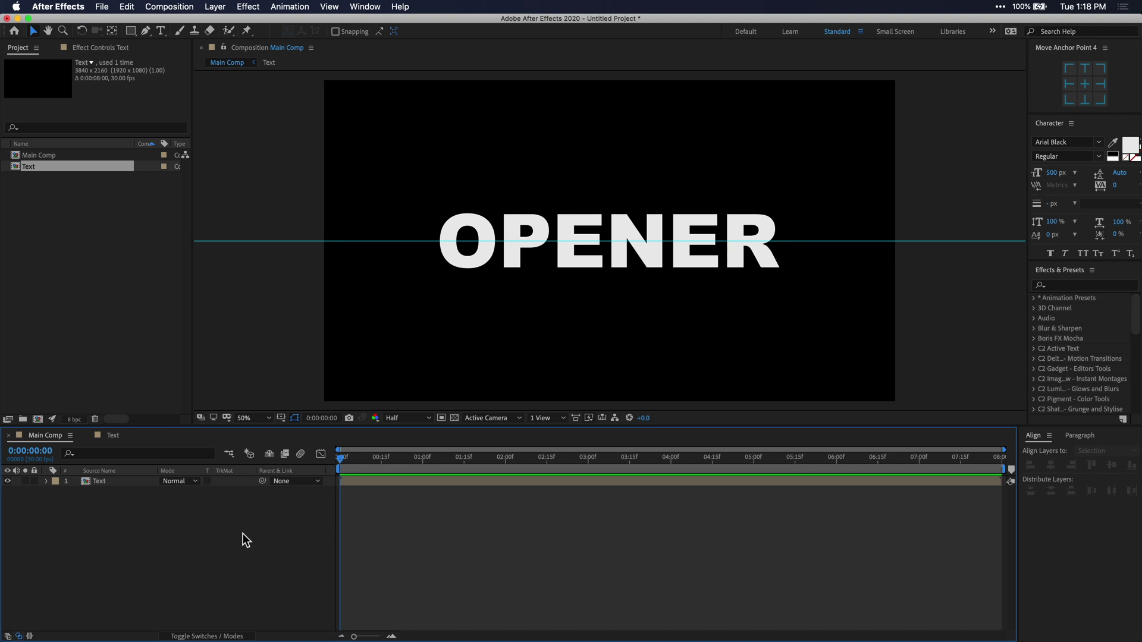
- Set up the Rectangle tool with a 0 px stroke and a pure white fill
{"action": "left_click", "coordinate": [131, 31]}
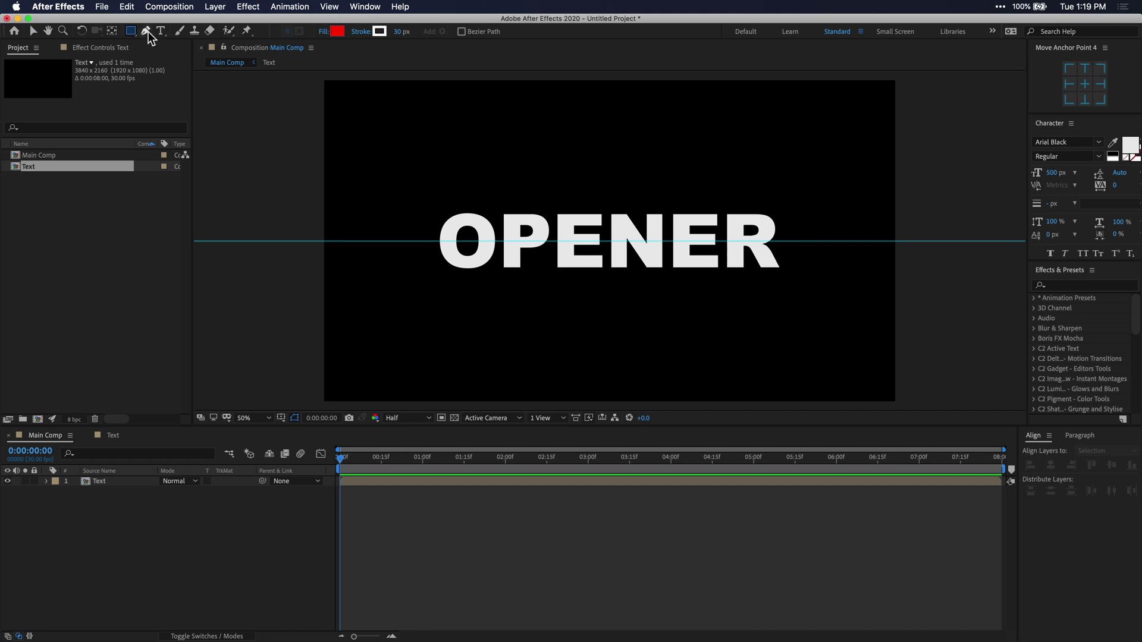
{"action": "left_click", "coordinate": [398, 31]}
{"action": "type", "text": "0"}
{"action": "key", "text": "Return"}
{"action": "left_click", "coordinate": [337, 31]}
{"action": "left_click_drag", "start_coordinate": [517, 349], "coordinate": [463, 331]}
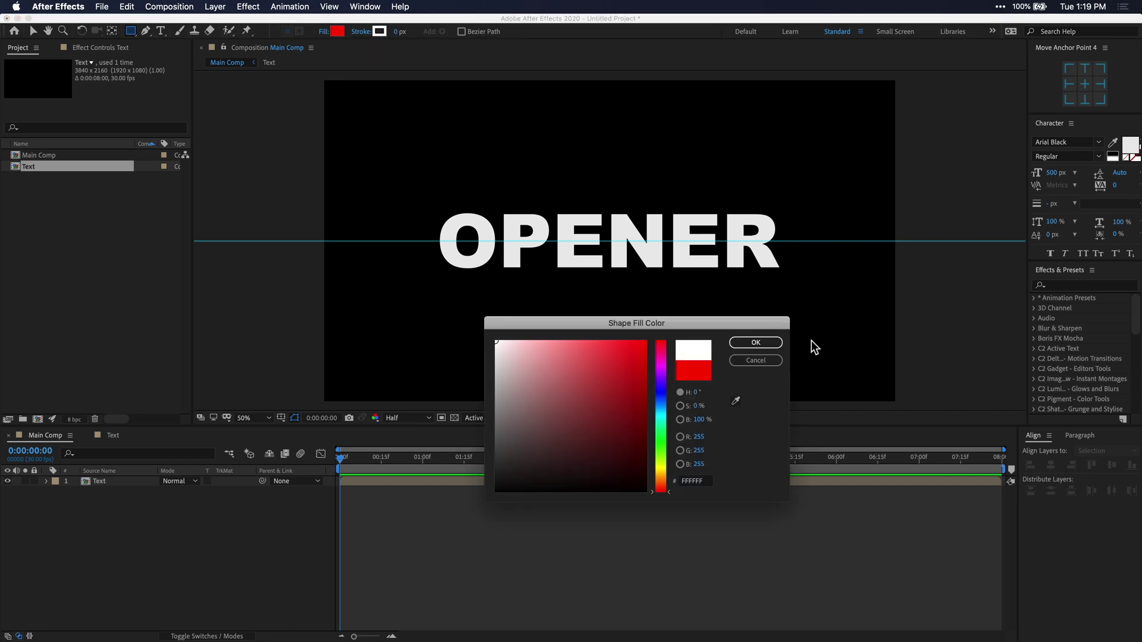
{"action": "left_click", "coordinate": [759, 343]}
- Draw a centred rectangle over OPENER's upper half and name the layer Top Matte
{"action": "left_click_drag", "start_coordinate": [392, 133], "coordinate": [833, 238]}
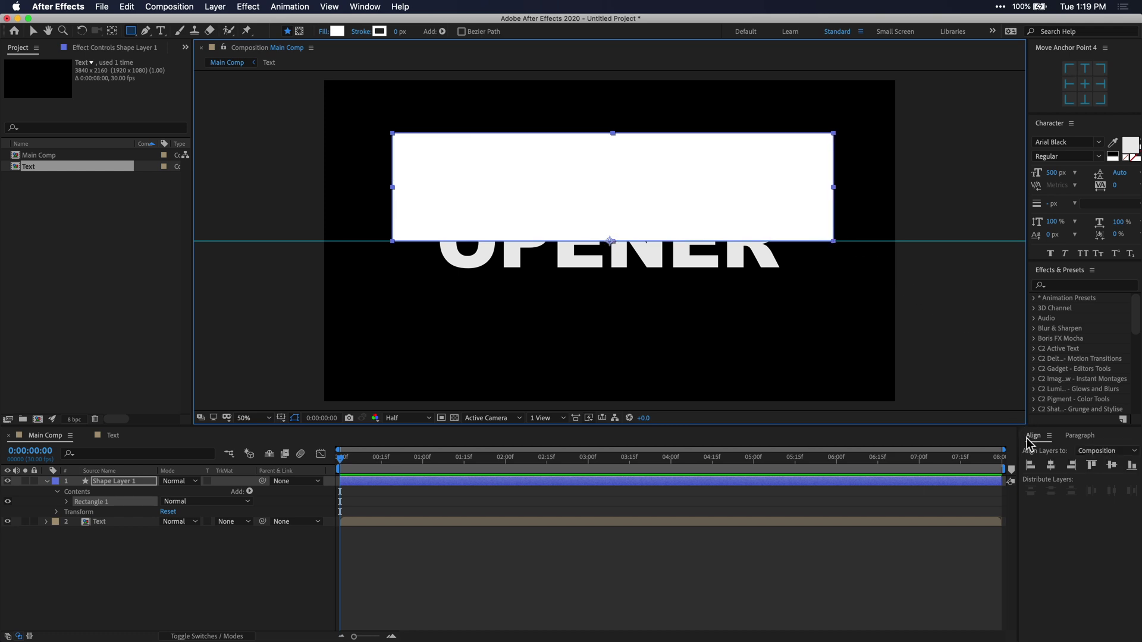
{"action": "left_click", "coordinate": [1051, 467]}
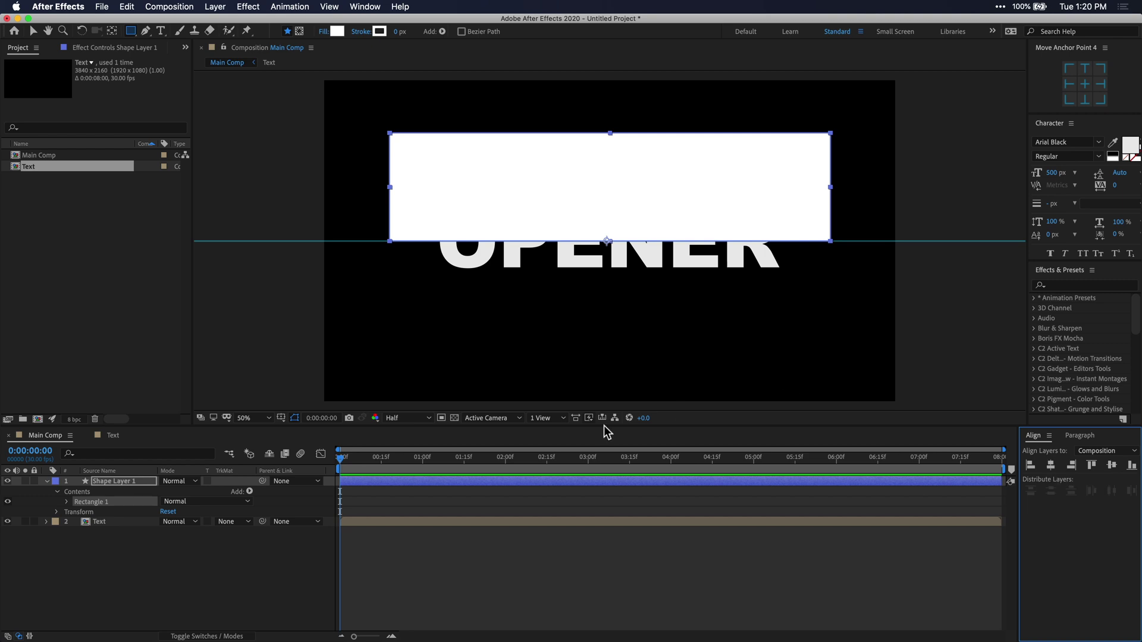
{"action": "left_click", "coordinate": [116, 485]}
{"action": "key", "text": "Return"}
{"action": "type", "text": "Top Matte"}
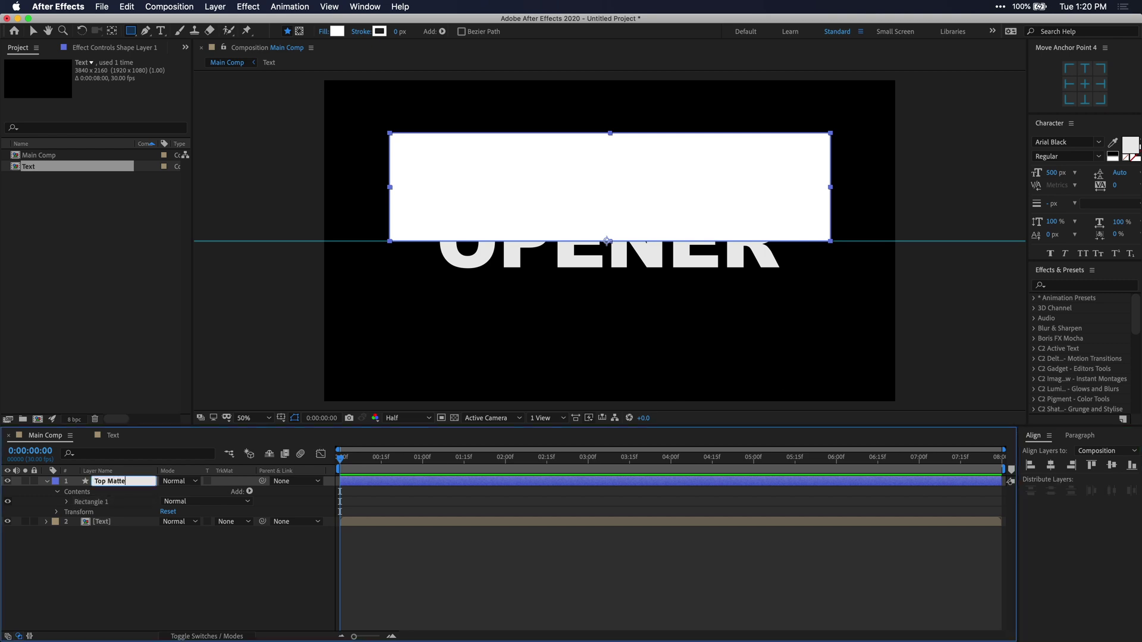
{"action": "key", "text": "Return"}
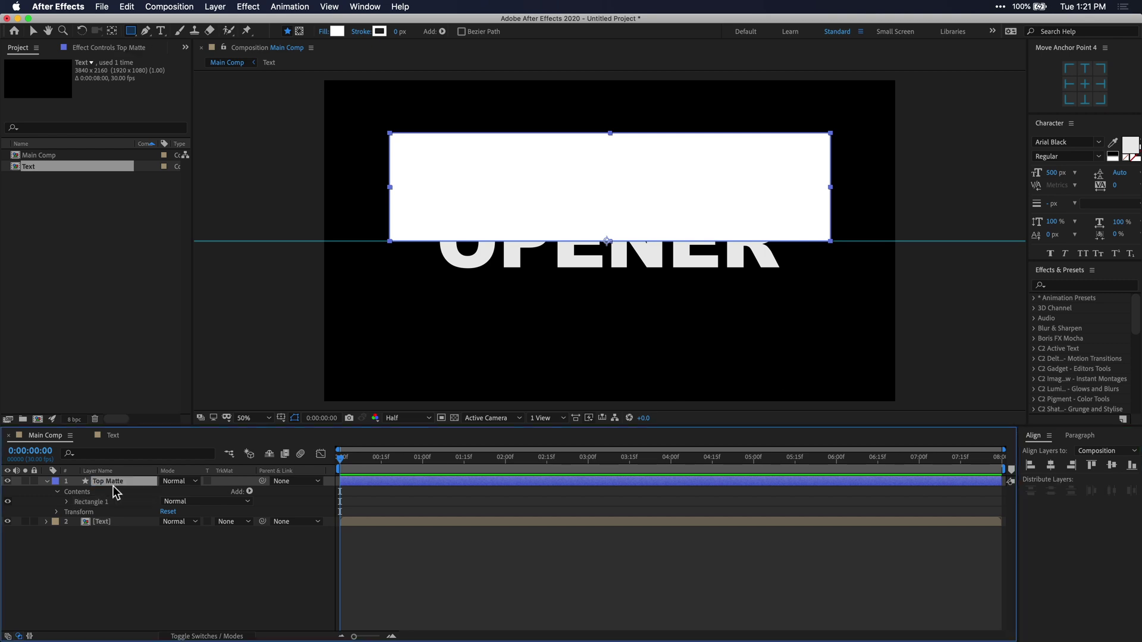
- Set the Text layer's track matte to Alpha Matte 'Top Matte'
{"action": "left_click", "coordinate": [250, 521]}
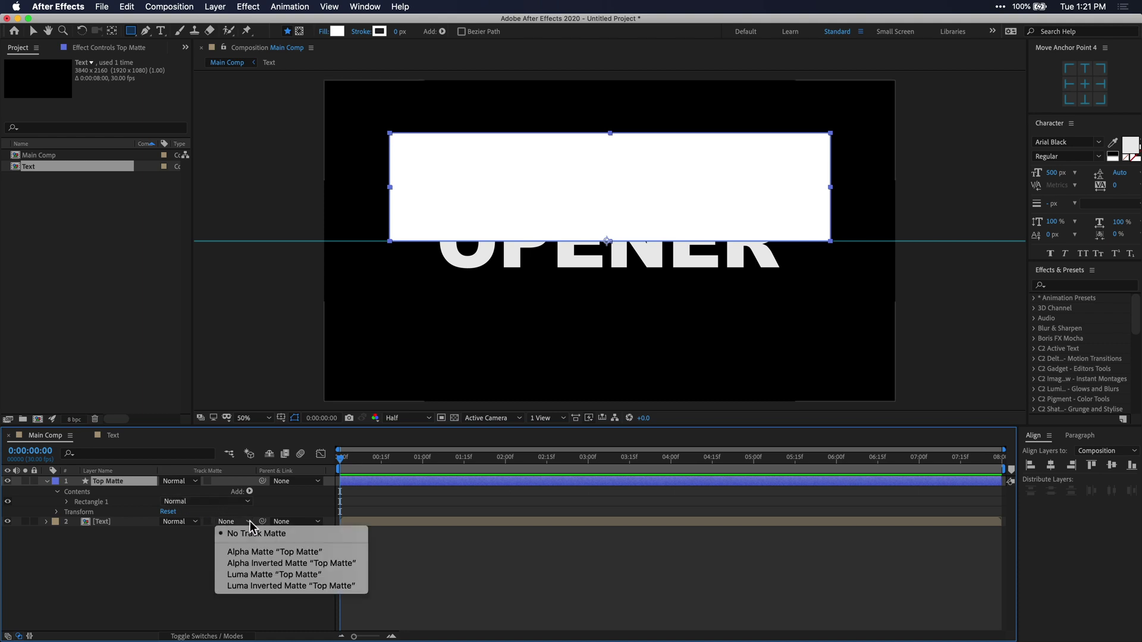
{"action": "left_click", "coordinate": [307, 552]}
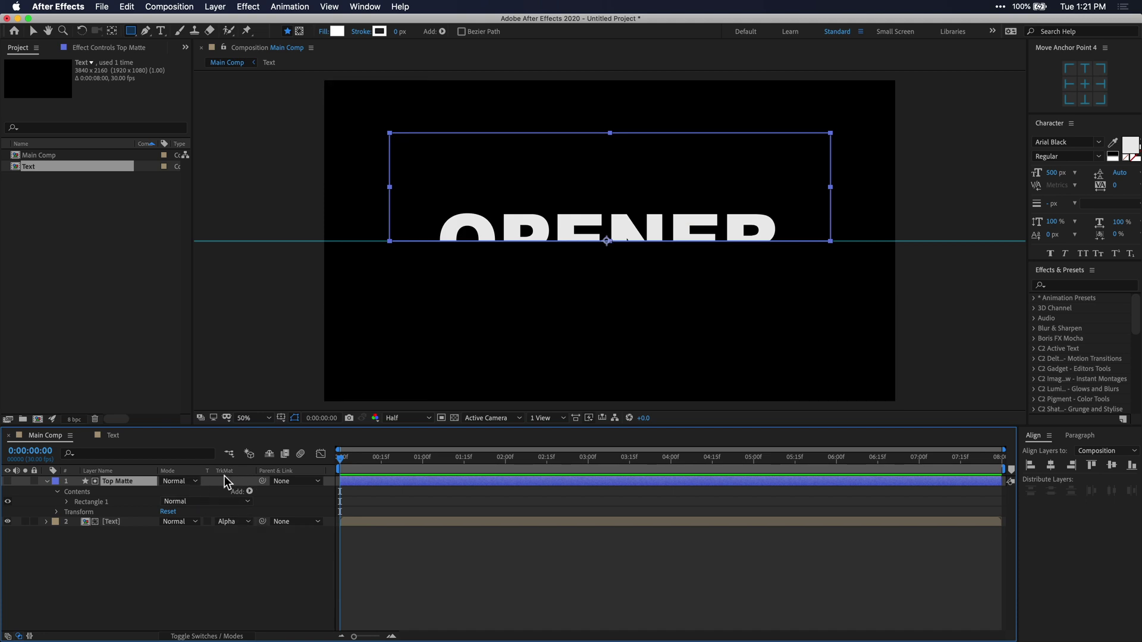
{"action": "left_click", "coordinate": [241, 637]}
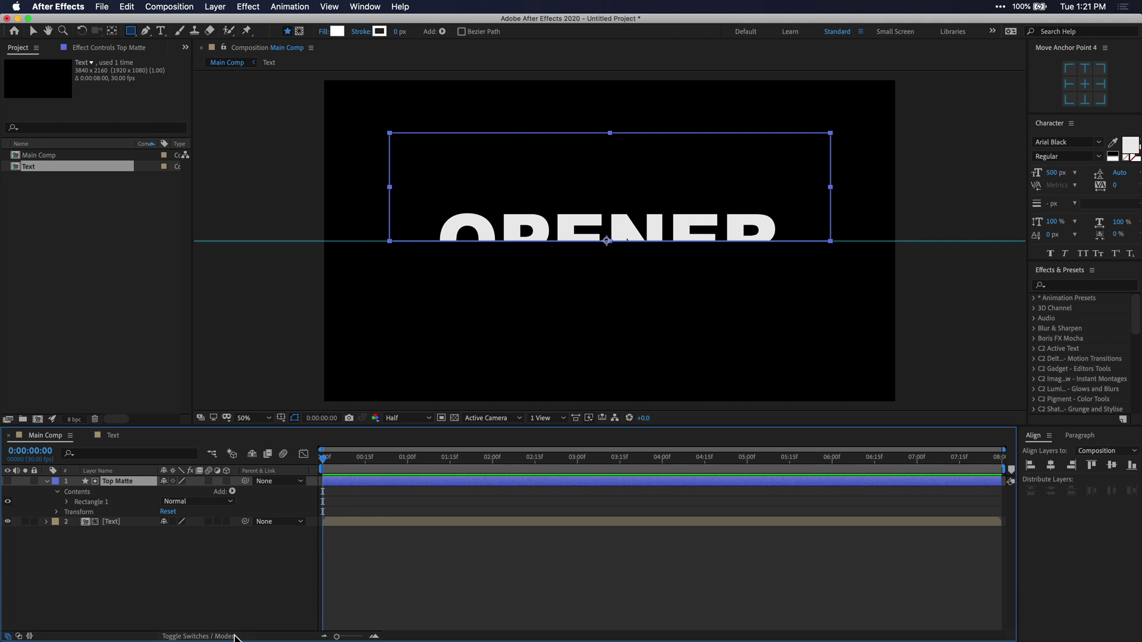
{"action": "left_click", "coordinate": [235, 636]}
{"action": "left_click", "coordinate": [235, 636]}
{"action": "left_click", "coordinate": [235, 636]}
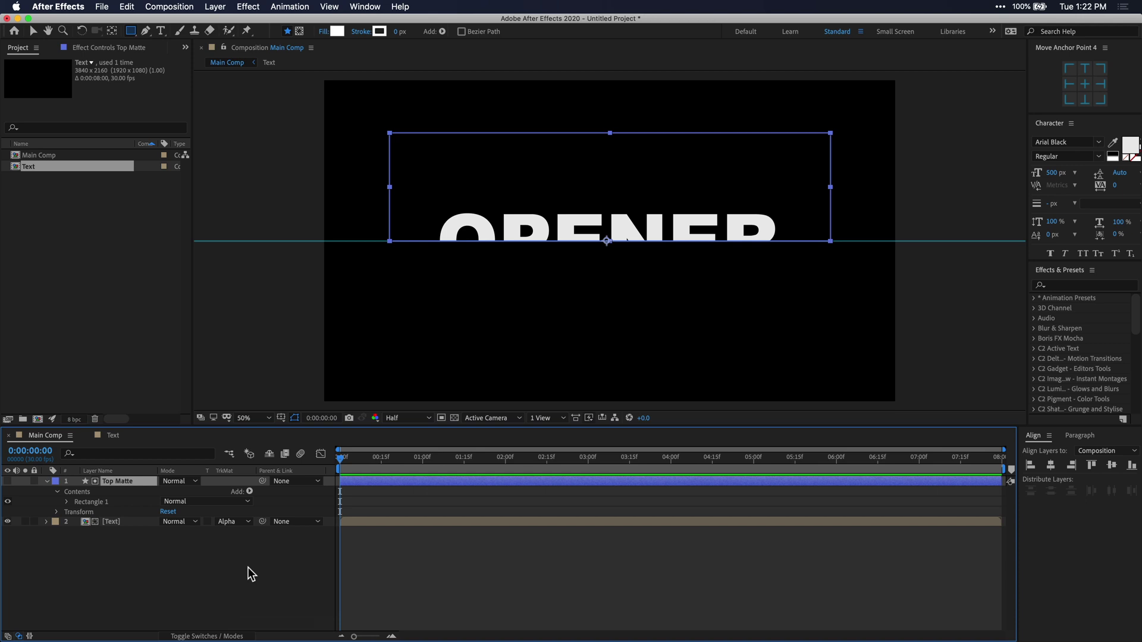
- Select both layers and pre-compose them
{"action": "left_click_drag", "start_coordinate": [246, 567], "coordinate": [118, 480]}
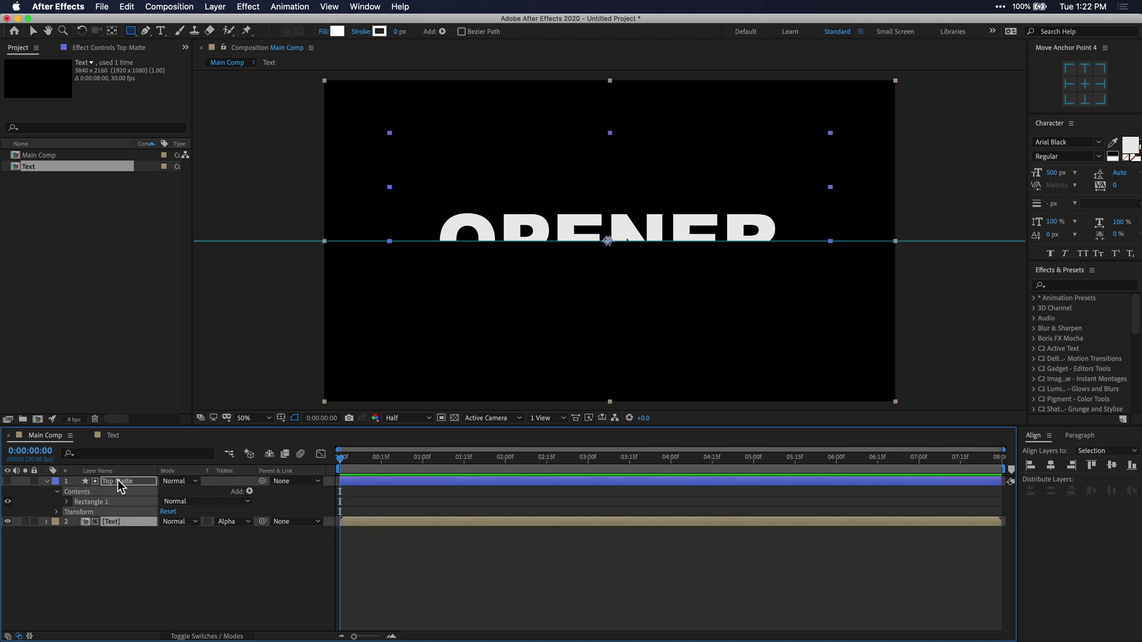
{"action": "right_click", "coordinate": [119, 479]}
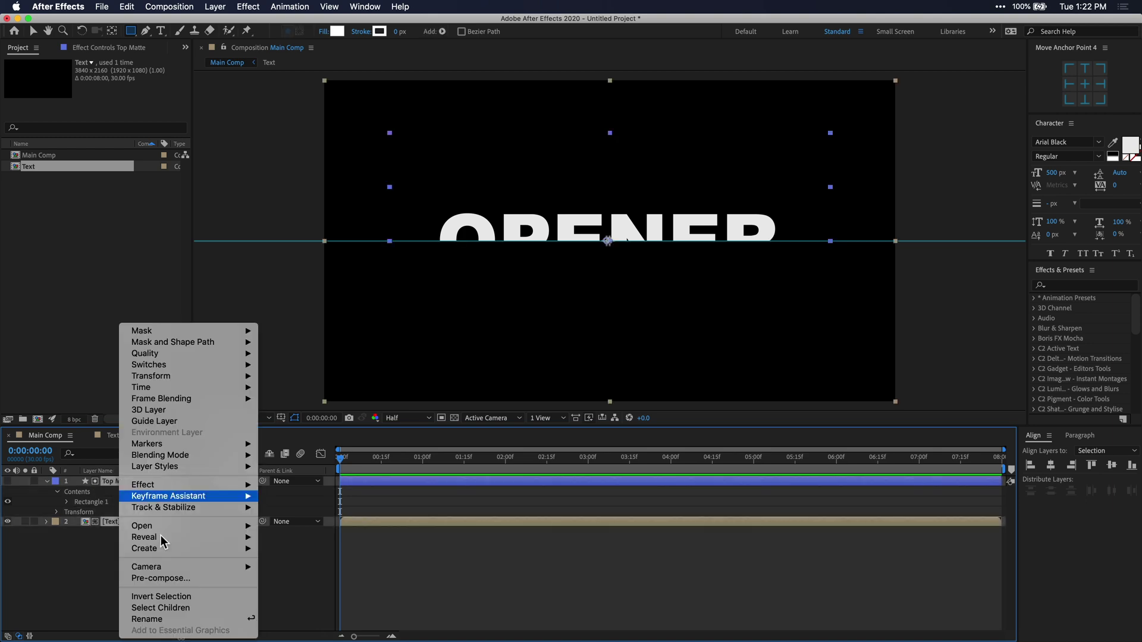
{"action": "left_click", "coordinate": [190, 576]}
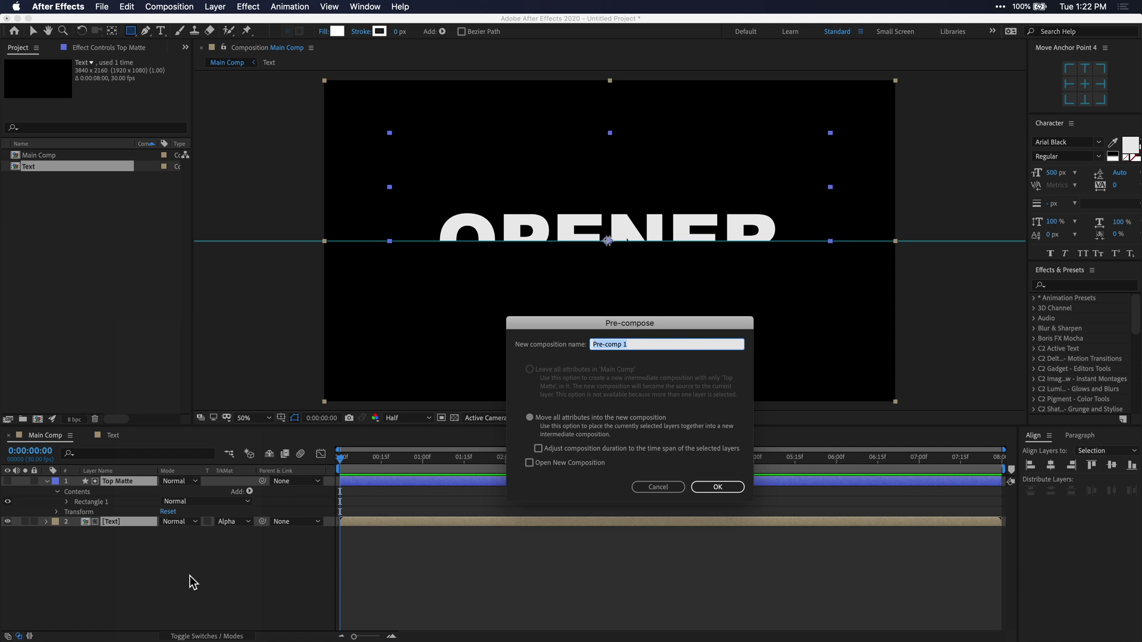
- Name the precomp Top, then duplicate it and rename the copy Bottom
{"action": "type", "text": "Top"}
{"action": "key", "text": "Return"}
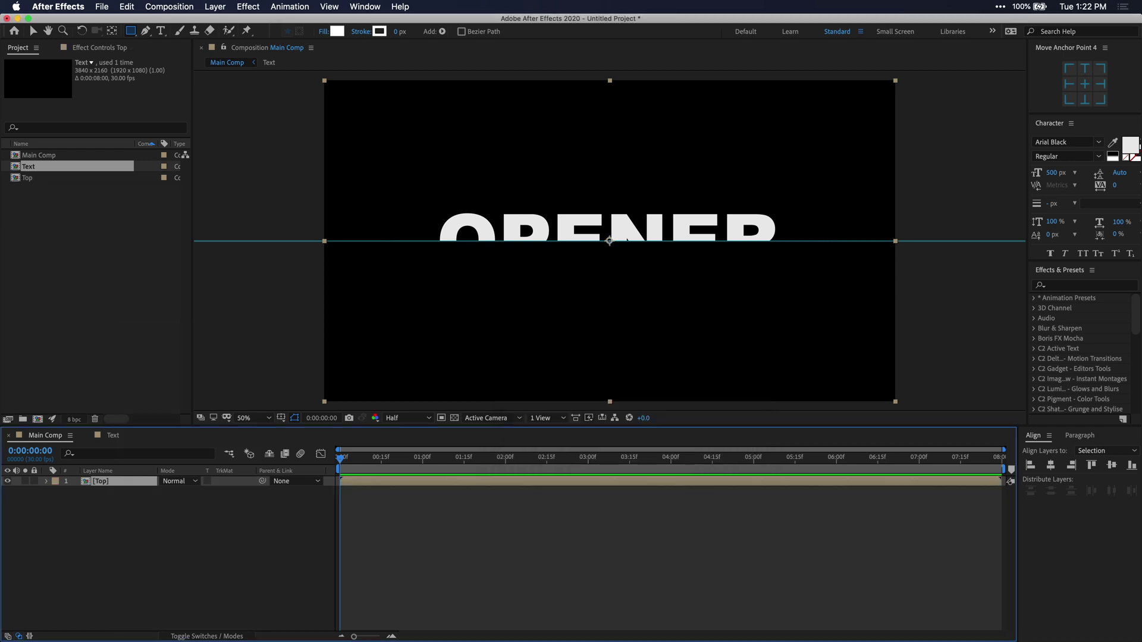
{"action": "left_click", "coordinate": [32, 179]}
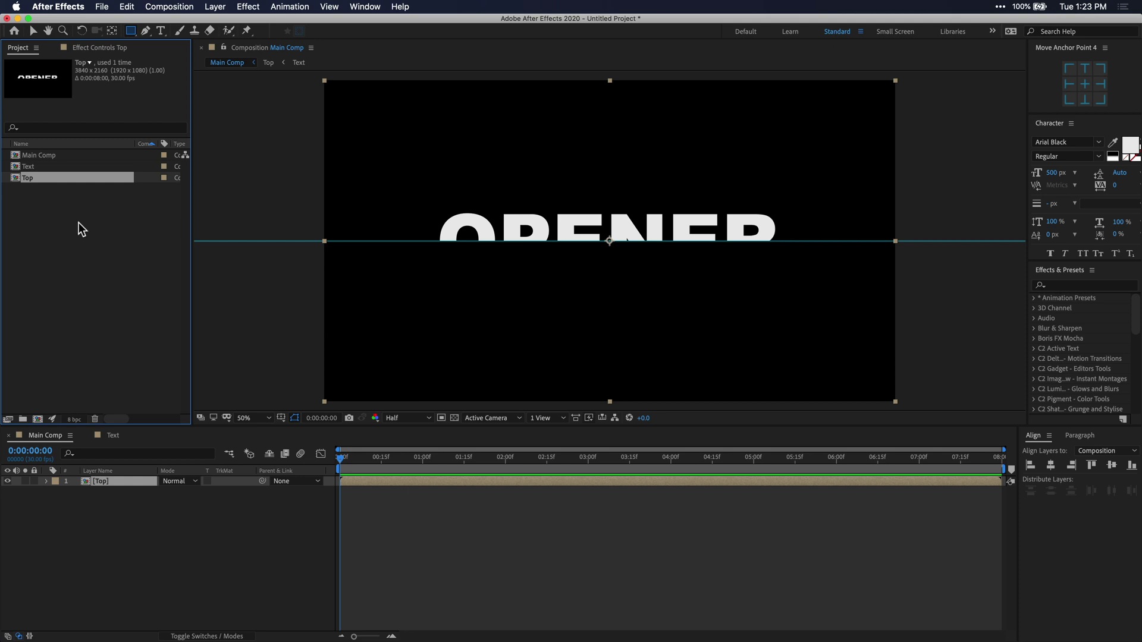
{"action": "key", "text": "super+d"}
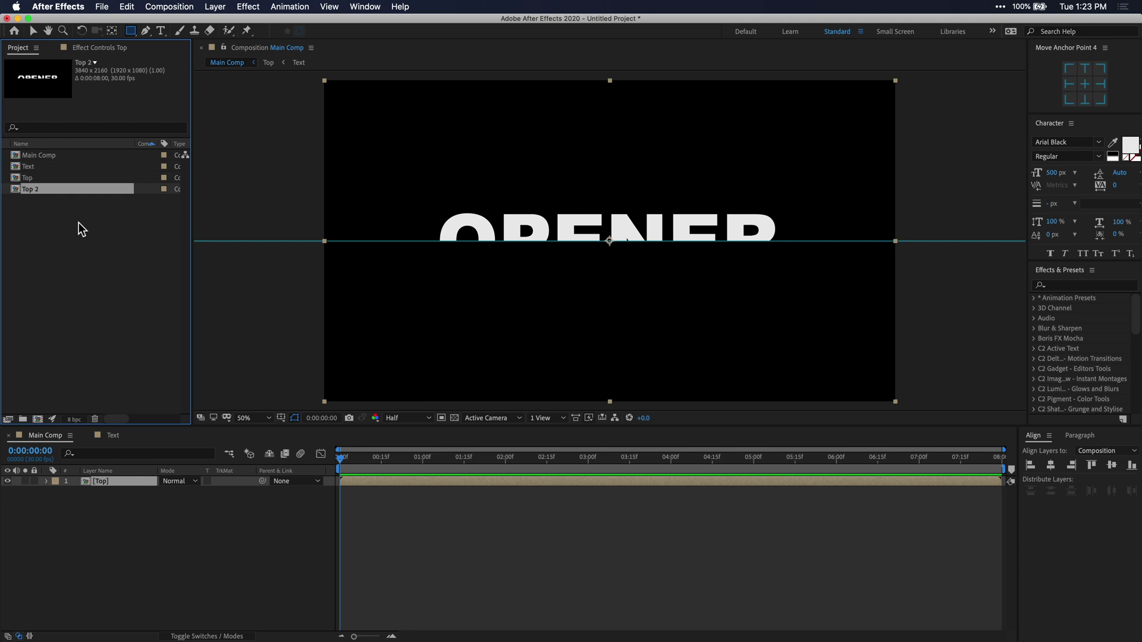
{"action": "key", "text": "Return"}
{"action": "type", "text": "Botto"}
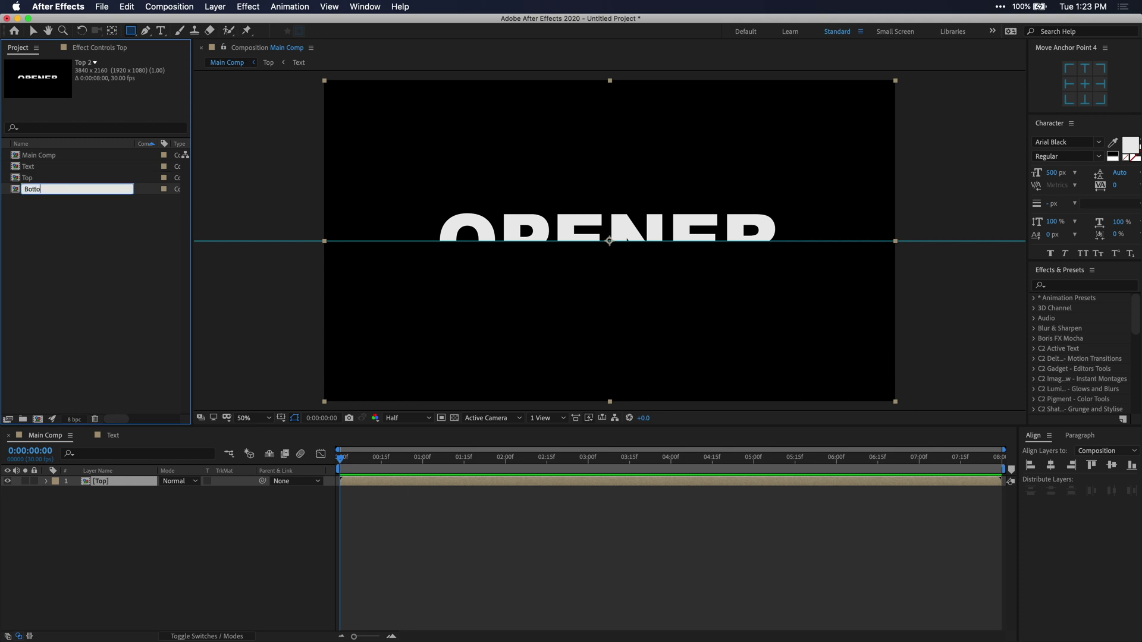
{"action": "type", "text": "m"}
{"action": "key", "text": "Return"}
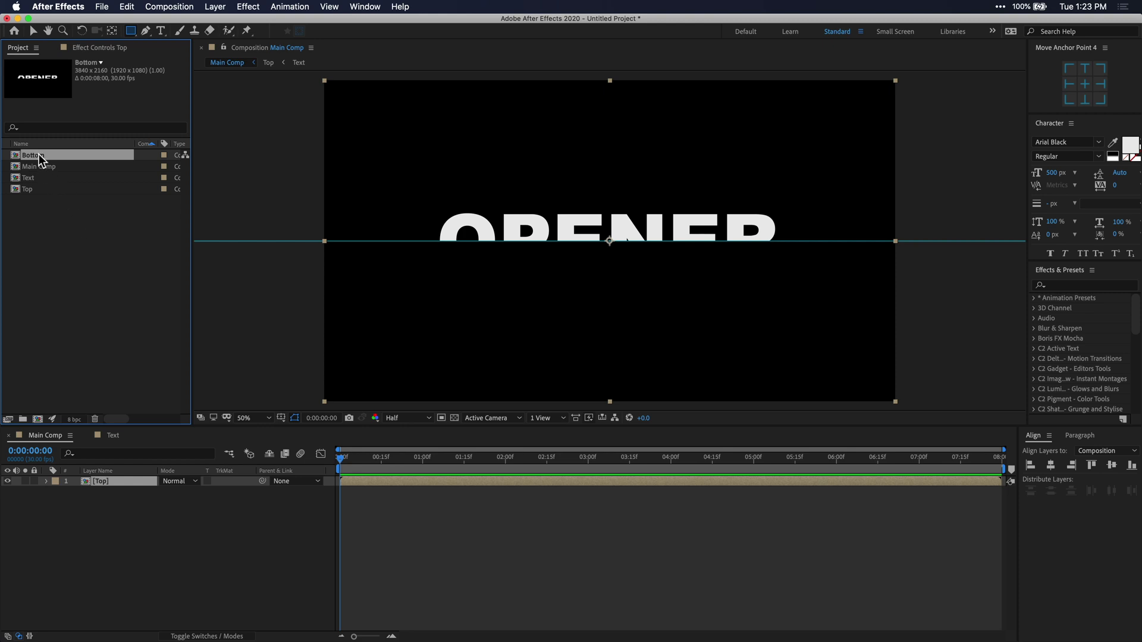
- Add Bottom to Main Comp and move its matte down over OPENER's lower half
{"action": "left_click_drag", "start_coordinate": [38, 155], "coordinate": [133, 523]}
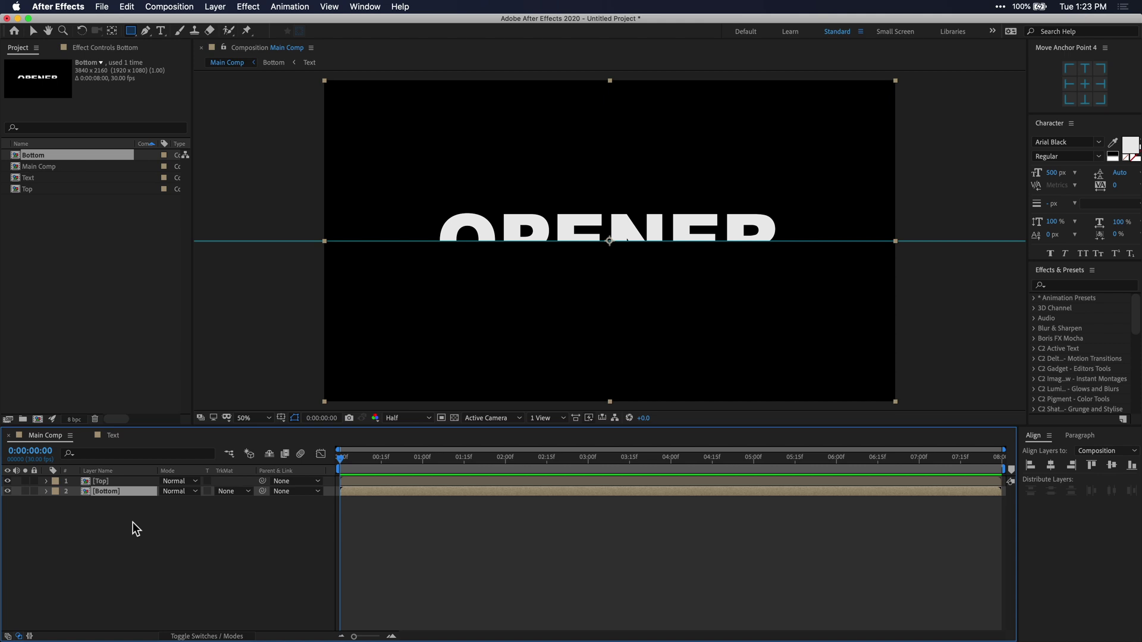
{"action": "double_click", "coordinate": [116, 491]}
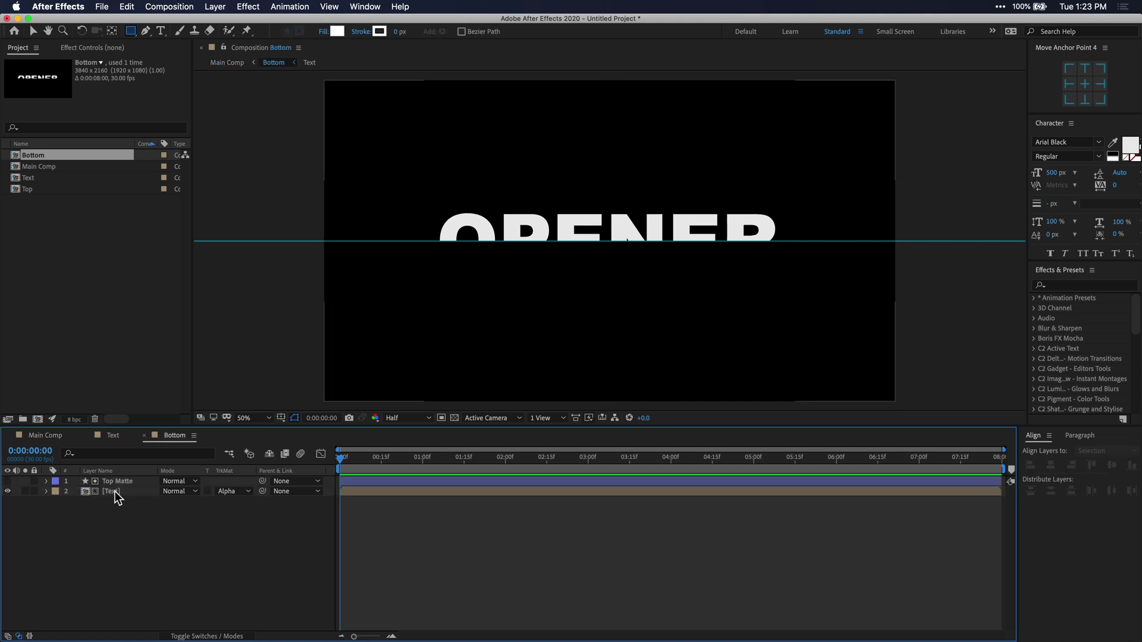
{"action": "left_click", "coordinate": [123, 481]}
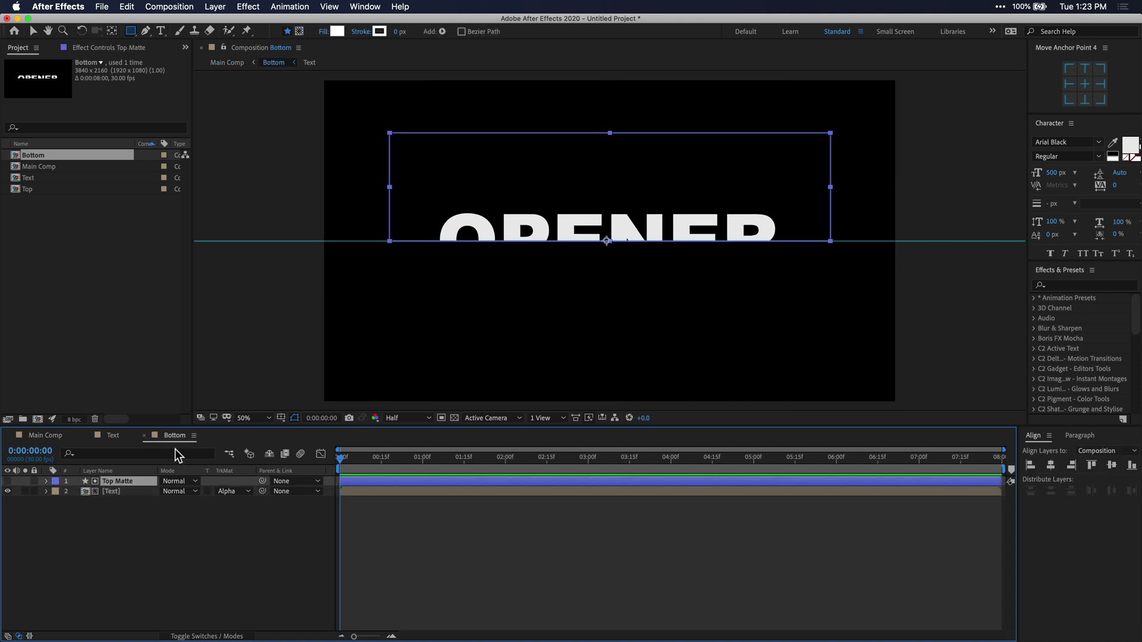
{"action": "key", "text": "v"}
{"action": "left_click_drag", "start_coordinate": [633, 206], "coordinate": [634, 315]}
- Rename the matte layer in Bottom to Bottom Matte
{"action": "left_click", "coordinate": [106, 482]}
{"action": "key", "text": "Return"}
{"action": "type", "text": "Bottom Matte"}
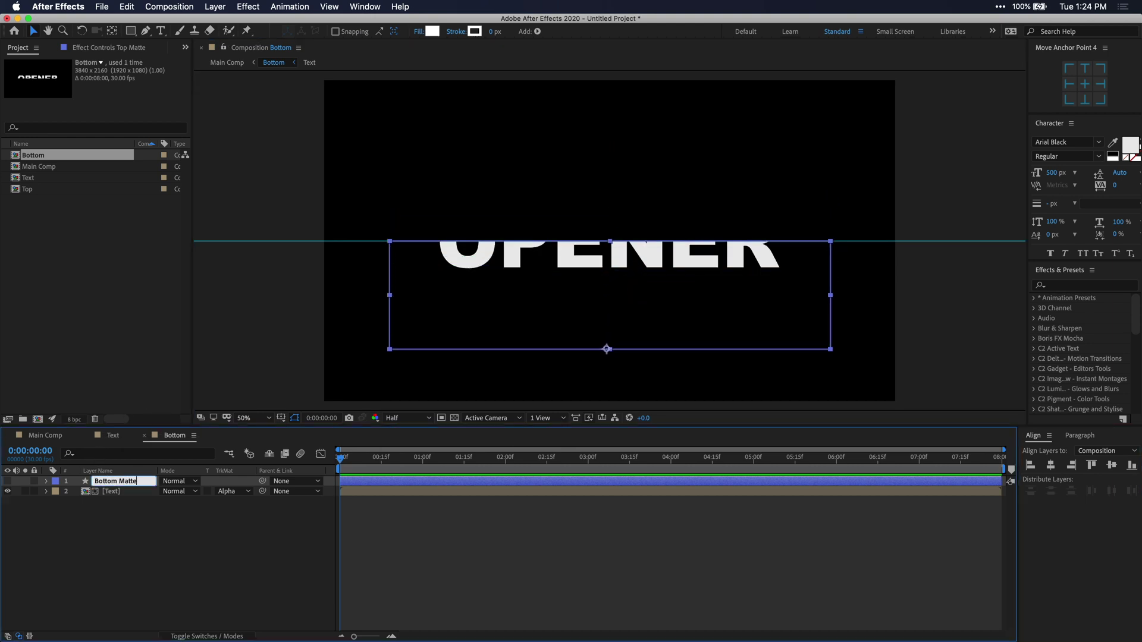
{"action": "key", "text": "Return"}
- In Main Comp, toggle Top and Bottom visibility to check each half, then open Top
{"action": "left_click", "coordinate": [48, 437]}
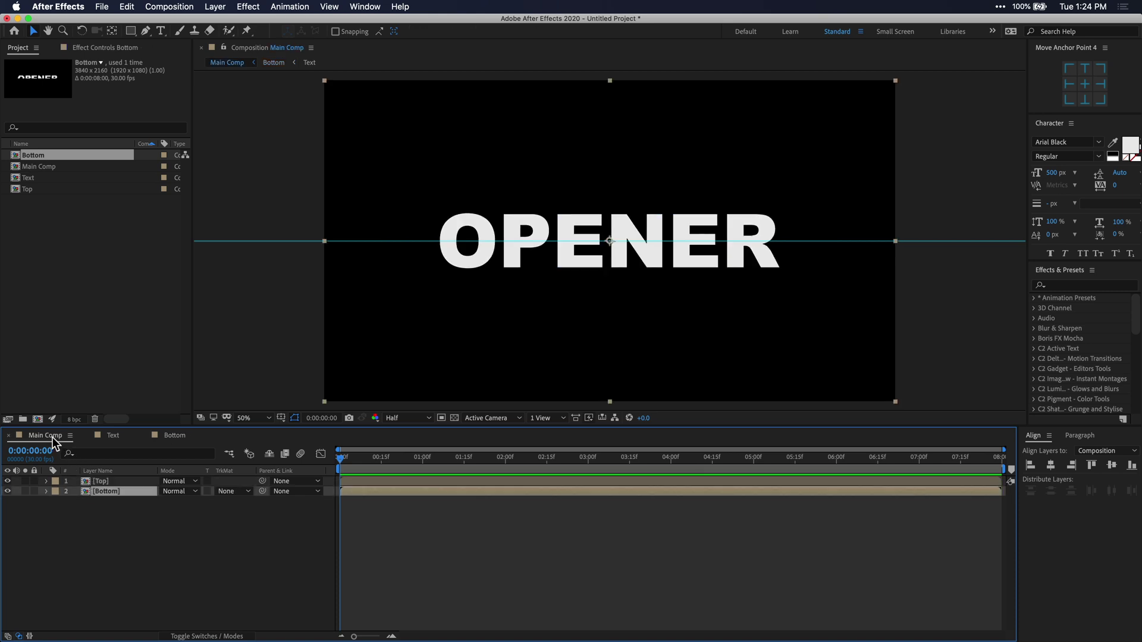
{"action": "left_click", "coordinate": [7, 481]}
{"action": "left_click", "coordinate": [7, 481]}
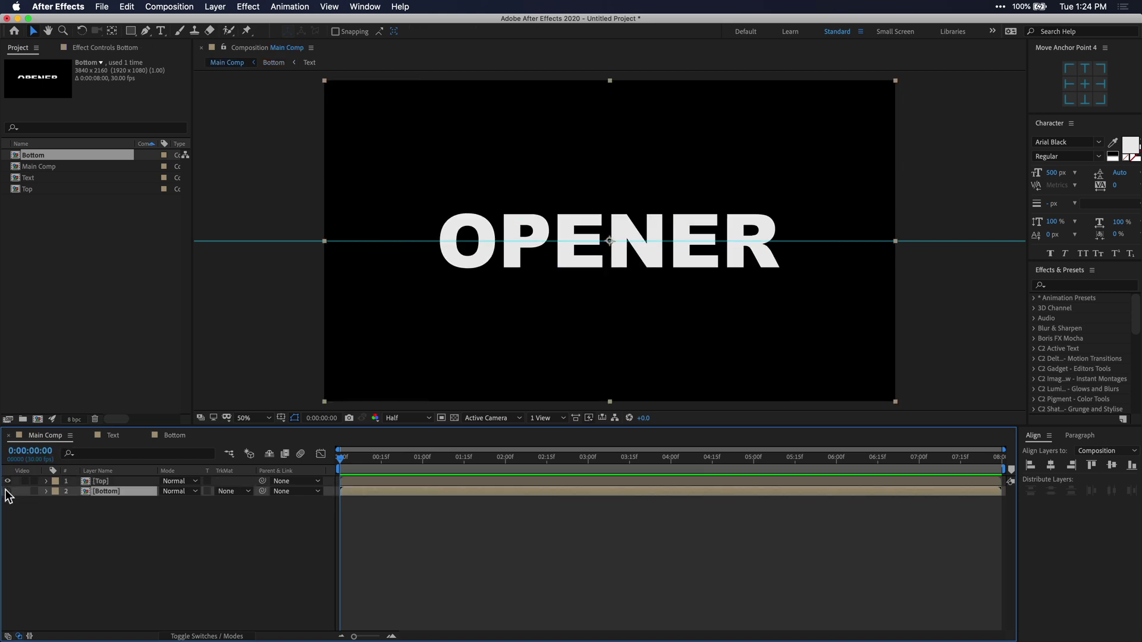
{"action": "left_click", "coordinate": [8, 491]}
{"action": "left_click", "coordinate": [7, 491]}
{"action": "left_click", "coordinate": [81, 545]}
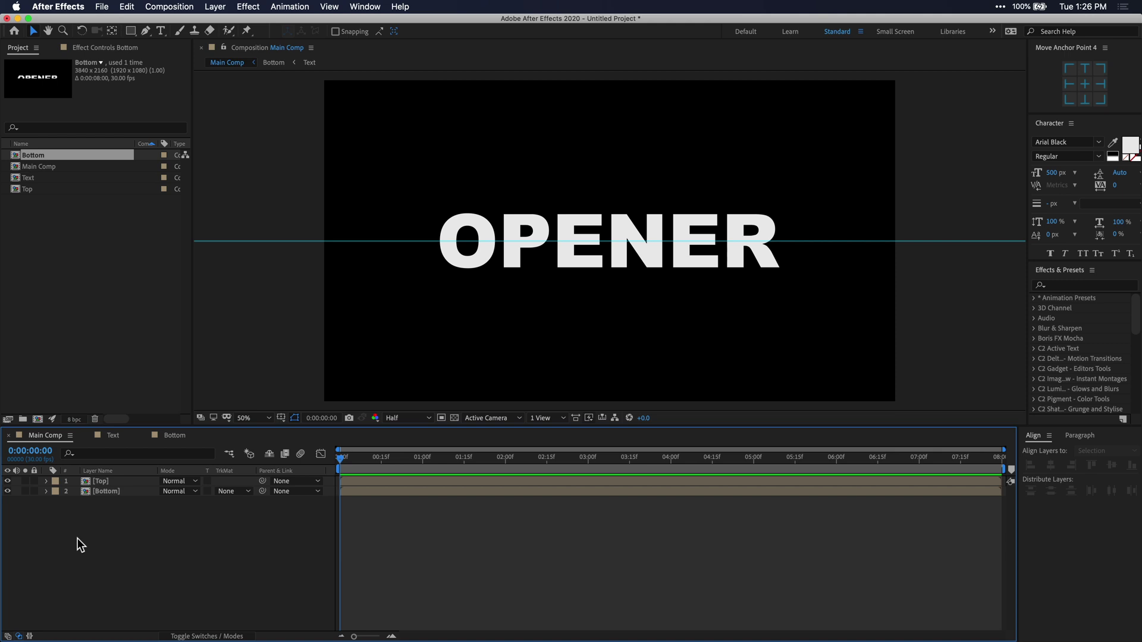
{"action": "double_click", "coordinate": [93, 484]}
{"action": "left_click", "coordinate": [122, 514]}
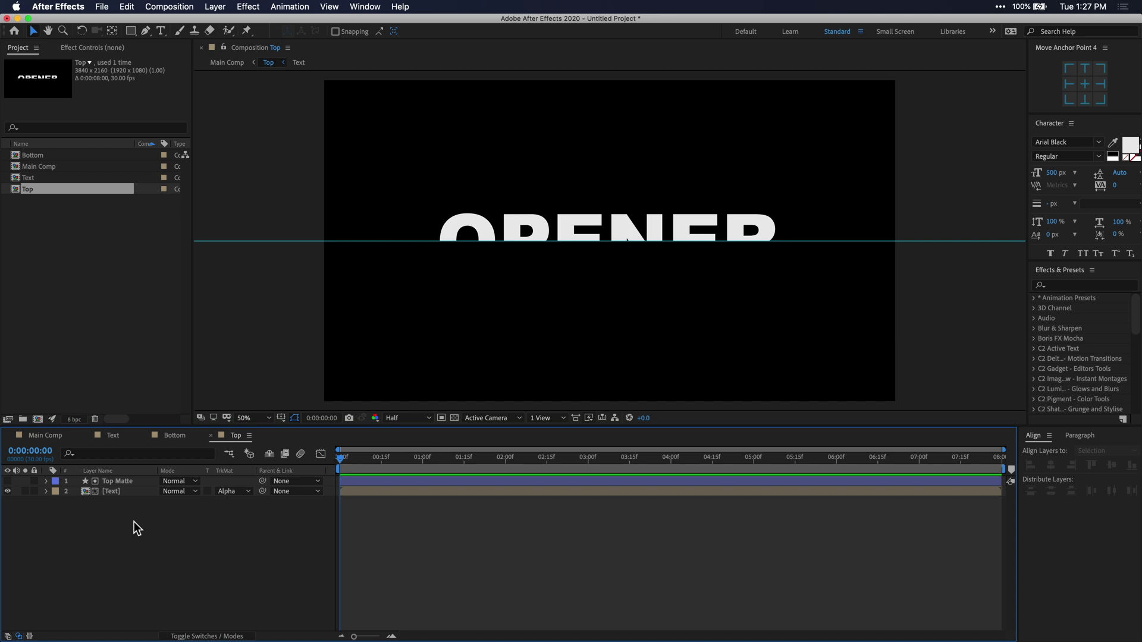
- Keyframe Top Matte's Position at 1 s and at 0 s with Y 873, then select both keyframes
{"action": "left_click", "coordinate": [129, 480]}
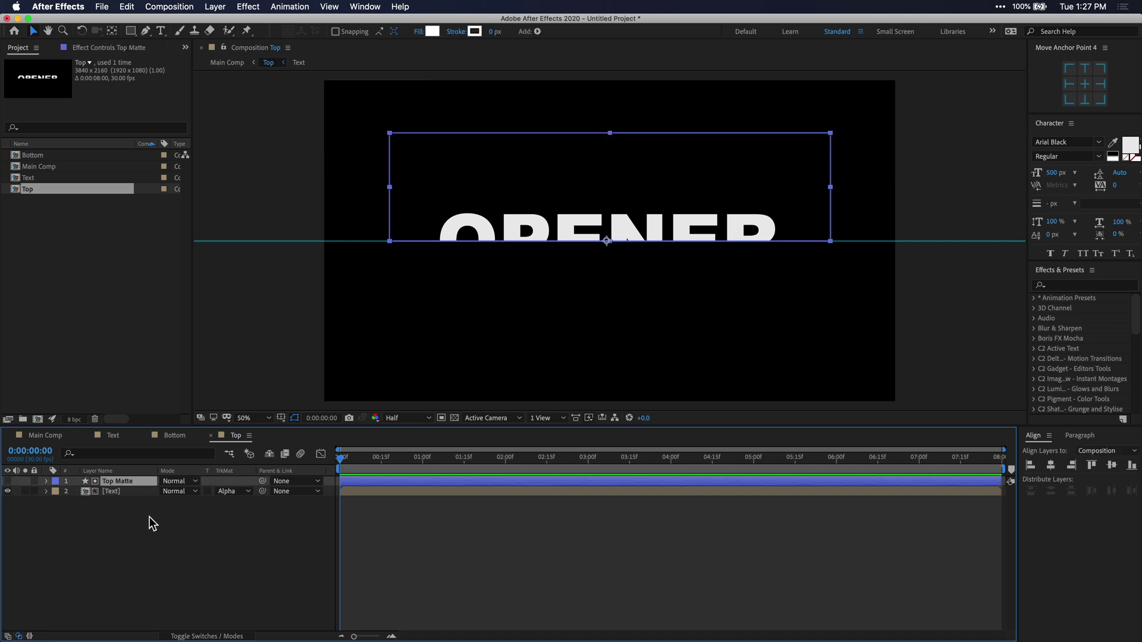
{"action": "key", "text": "p"}
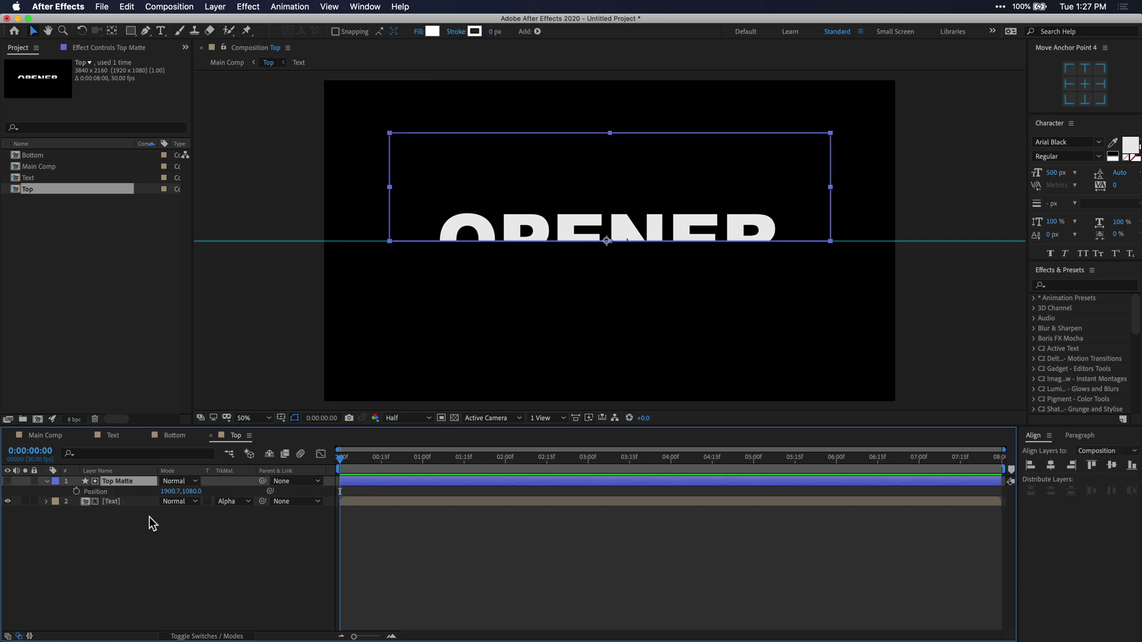
{"action": "left_click_drag", "start_coordinate": [344, 462], "coordinate": [425, 453]}
{"action": "left_click", "coordinate": [76, 492]}
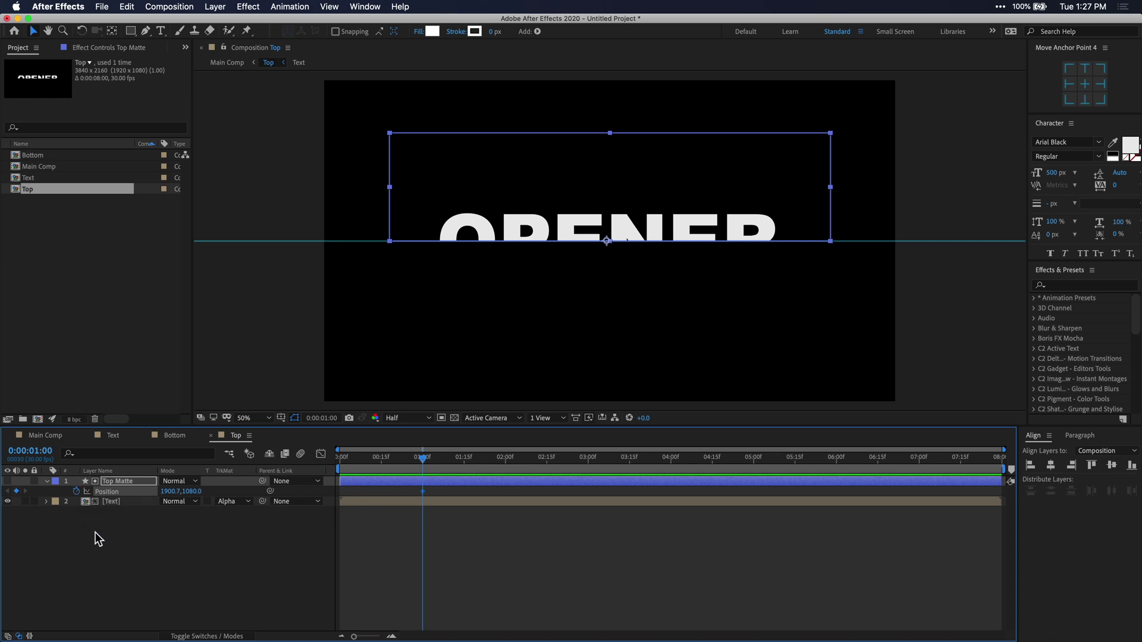
{"action": "left_click_drag", "start_coordinate": [352, 459], "coordinate": [328, 462]}
{"action": "left_click_drag", "start_coordinate": [193, 491], "coordinate": [58, 506]}
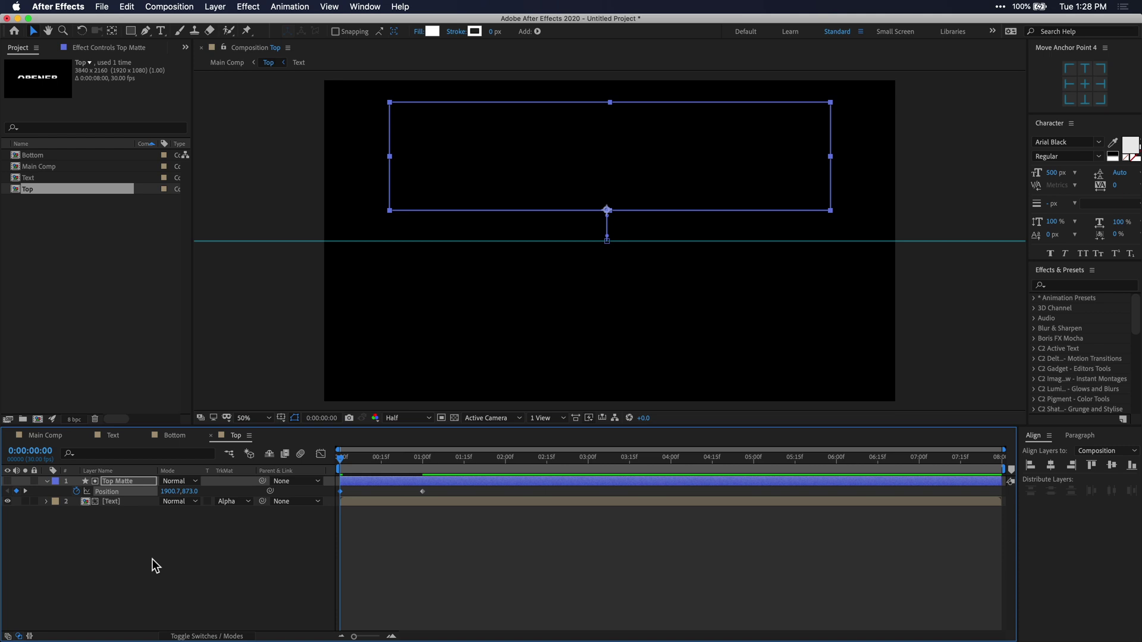
{"action": "left_click_drag", "start_coordinate": [445, 520], "coordinate": [338, 486]}
- Open the Graph Editor for Top Matte's Position and display the speed graph
{"action": "left_click", "coordinate": [321, 455]}
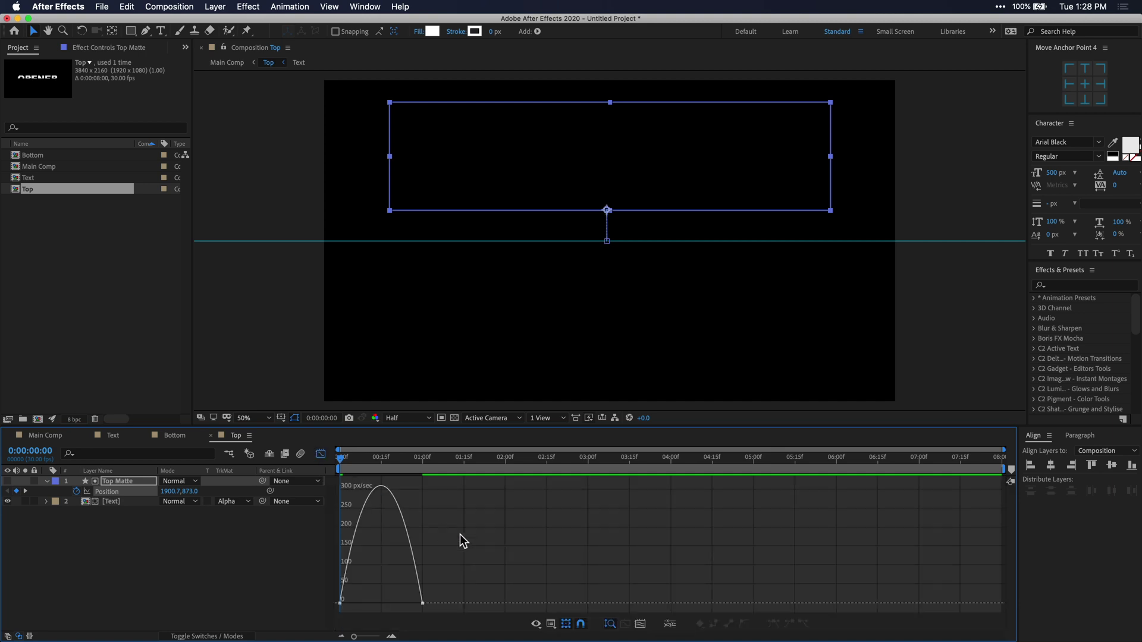
{"action": "right_click", "coordinate": [497, 556]}
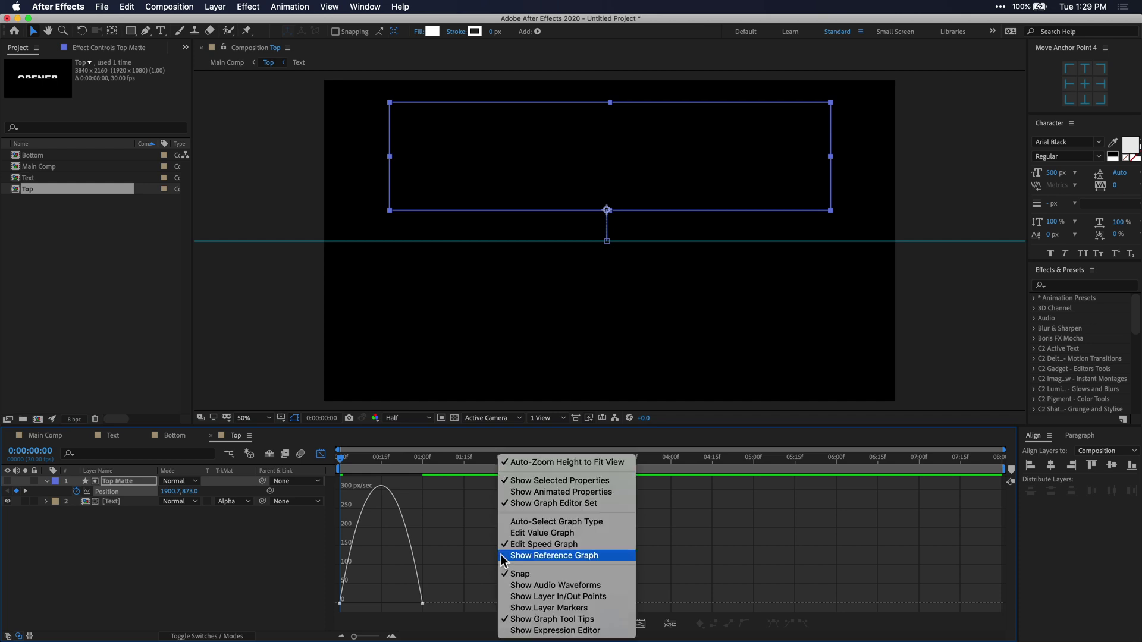
{"action": "left_click", "coordinate": [583, 545]}
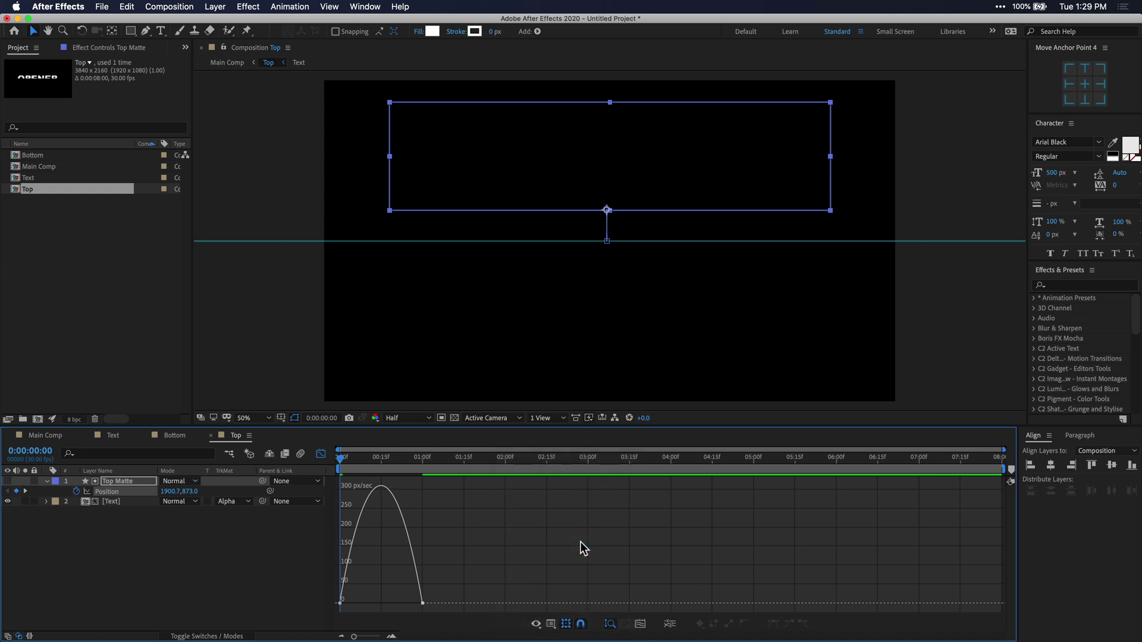
{"action": "right_click", "coordinate": [497, 541]}
{"action": "left_click", "coordinate": [513, 535]}
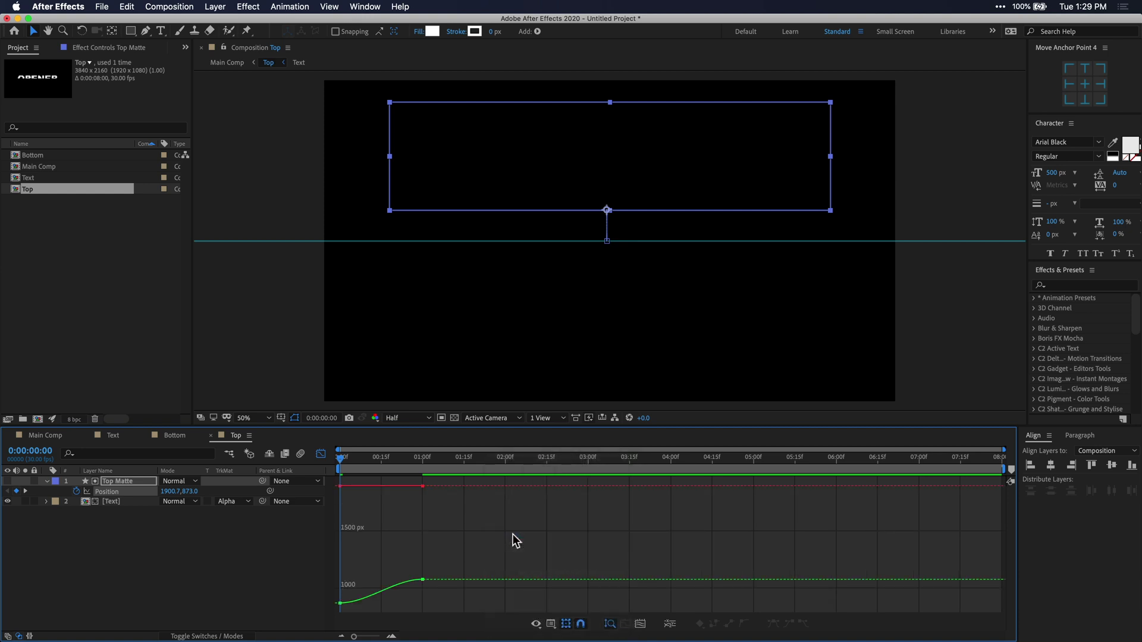
{"action": "right_click", "coordinate": [513, 534]}
{"action": "left_click", "coordinate": [523, 542]}
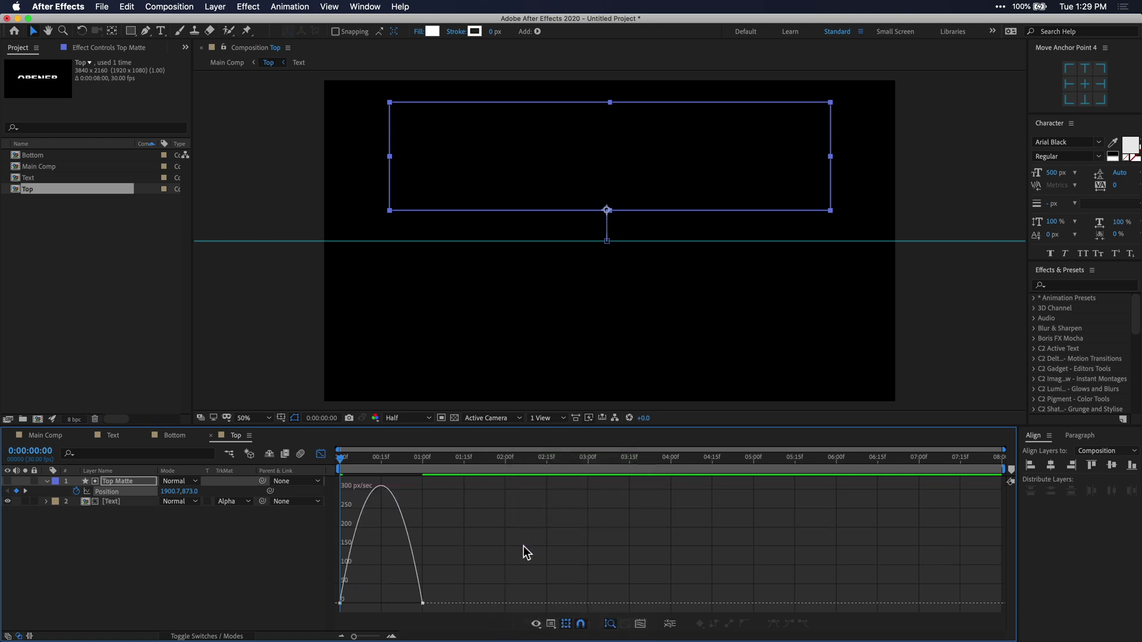
- Reshape the speed curve to start fast and ease out, preview, then open Bottom
{"action": "left_click", "coordinate": [423, 604]}
{"action": "left_click_drag", "start_coordinate": [408, 603], "coordinate": [365, 602]}
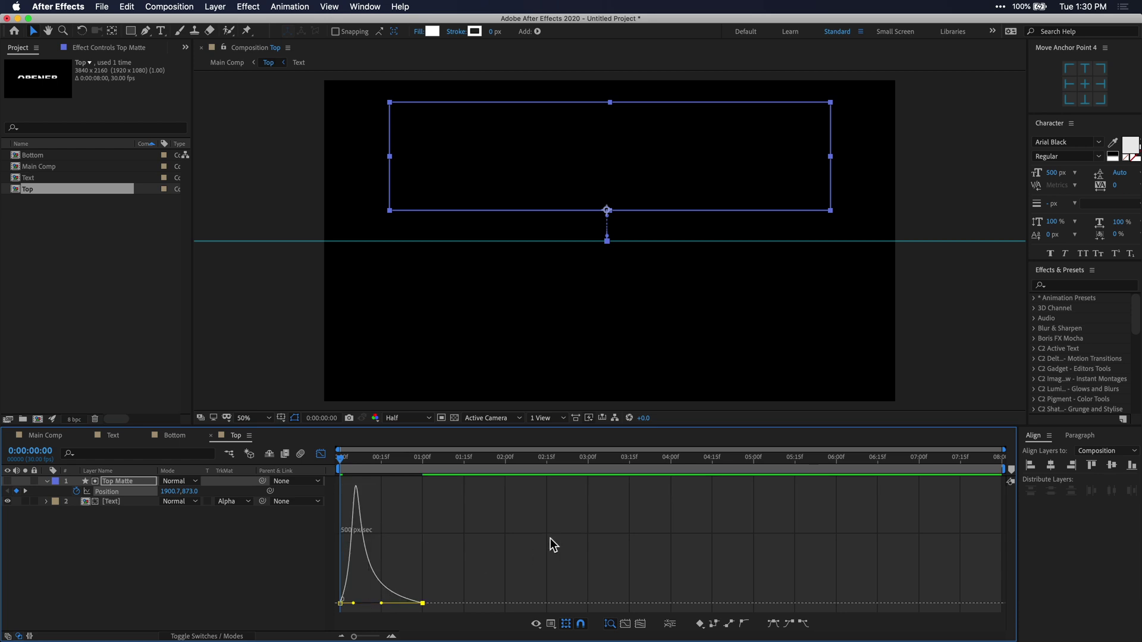
{"action": "left_click", "coordinate": [321, 455]}
{"action": "key", "text": "space"}
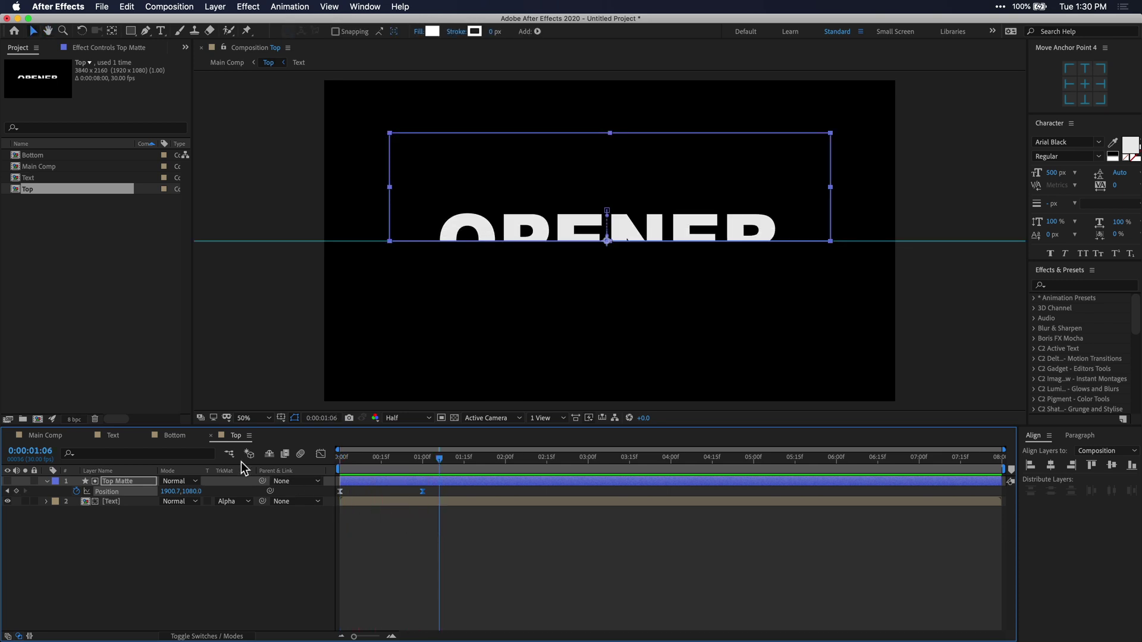
{"action": "left_click", "coordinate": [182, 438]}
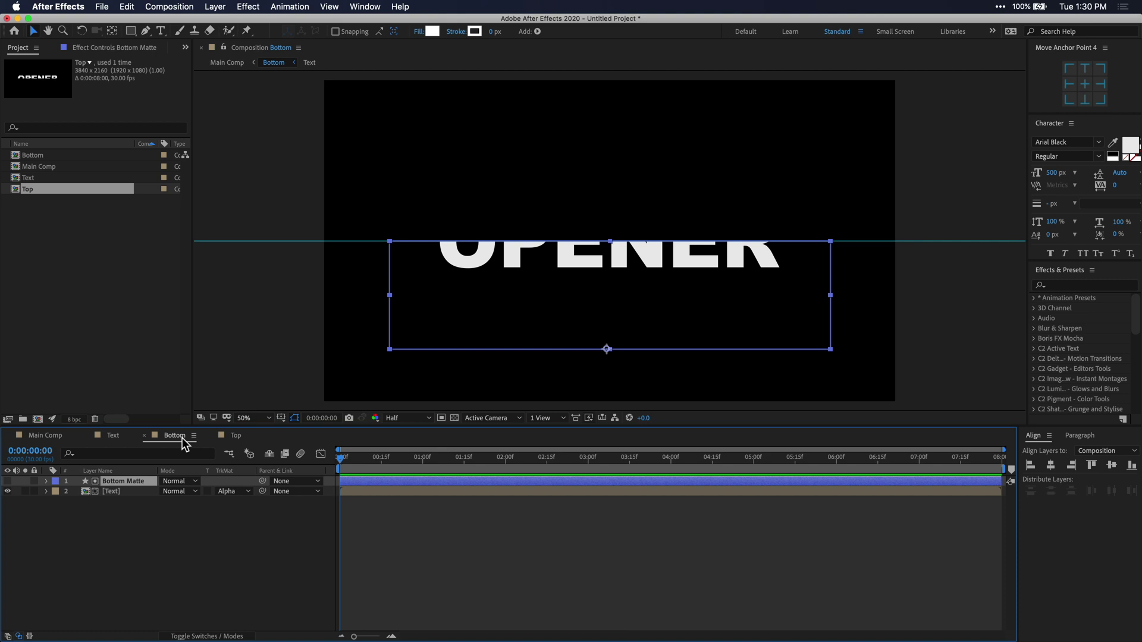
- Keyframe Bottom Matte's Position at 1s and set its starting Y to 2003 at 0s
{"action": "key", "text": "p"}
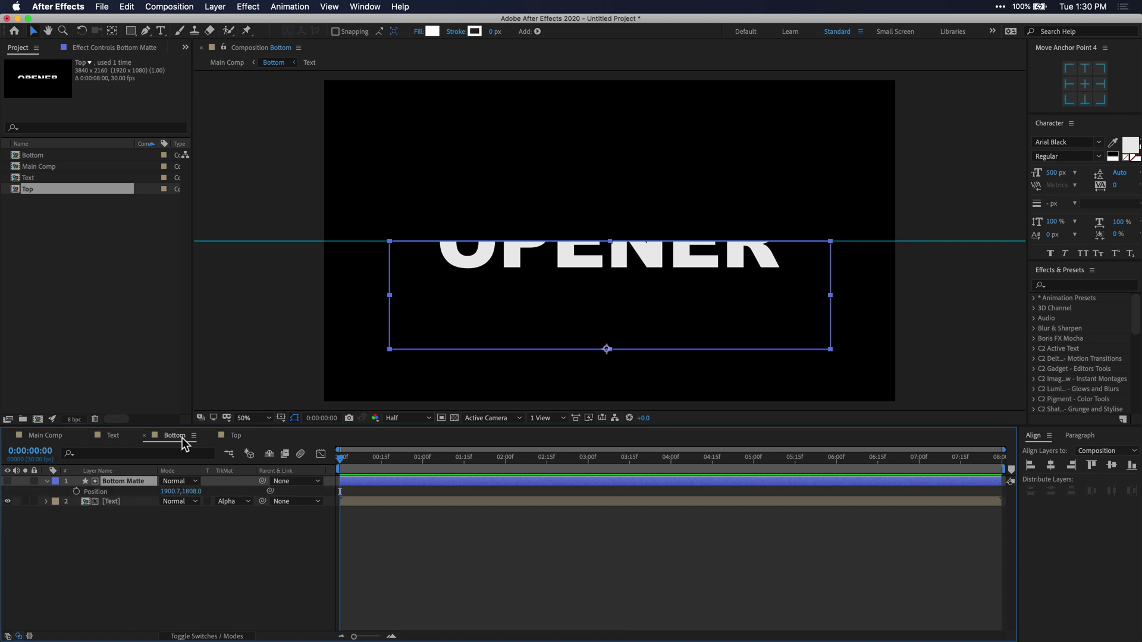
{"action": "left_click_drag", "start_coordinate": [426, 461], "coordinate": [422, 461]}
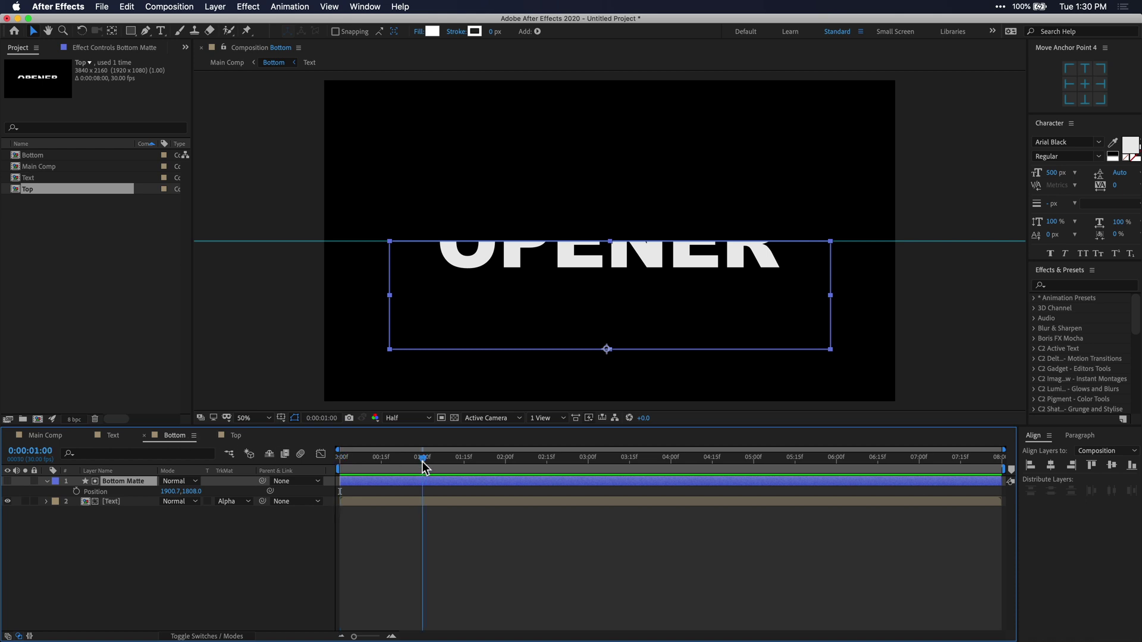
{"action": "left_click", "coordinate": [77, 492]}
{"action": "left_click_drag", "start_coordinate": [364, 459], "coordinate": [331, 462]}
{"action": "left_click_drag", "start_coordinate": [194, 491], "coordinate": [342, 471]}
{"action": "left_click", "coordinate": [380, 517]}
- Ease the Bottom Matte's position speed curve in the Graph Editor so speed peaks early
{"action": "left_click", "coordinate": [428, 491]}
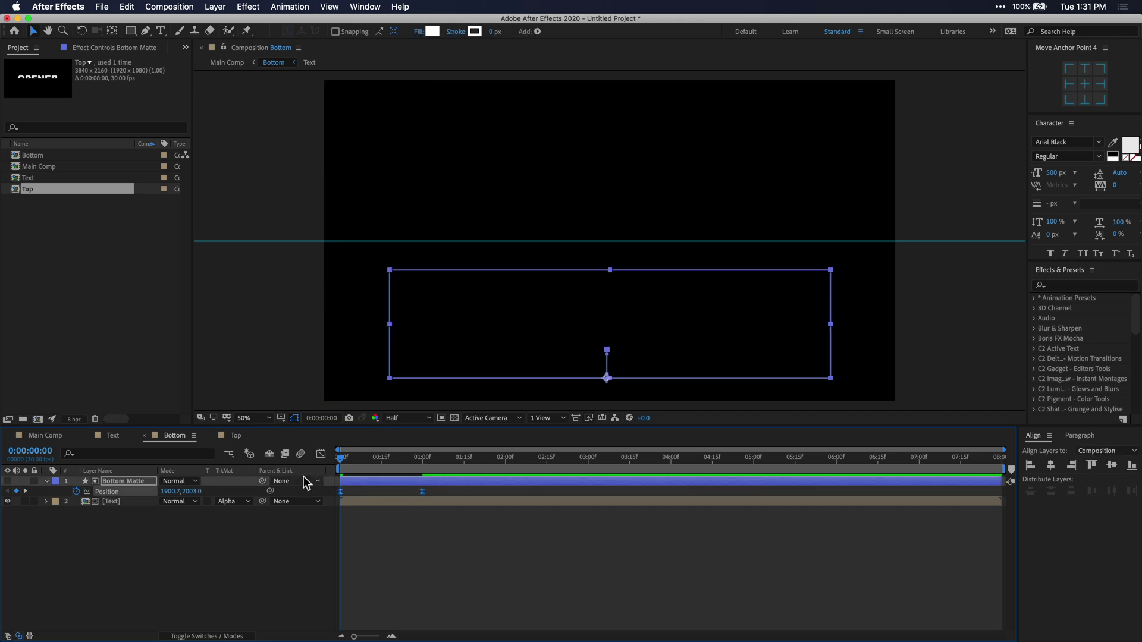
{"action": "left_click", "coordinate": [320, 455]}
{"action": "left_click", "coordinate": [423, 603]}
{"action": "left_click_drag", "start_coordinate": [395, 603], "coordinate": [355, 607]}
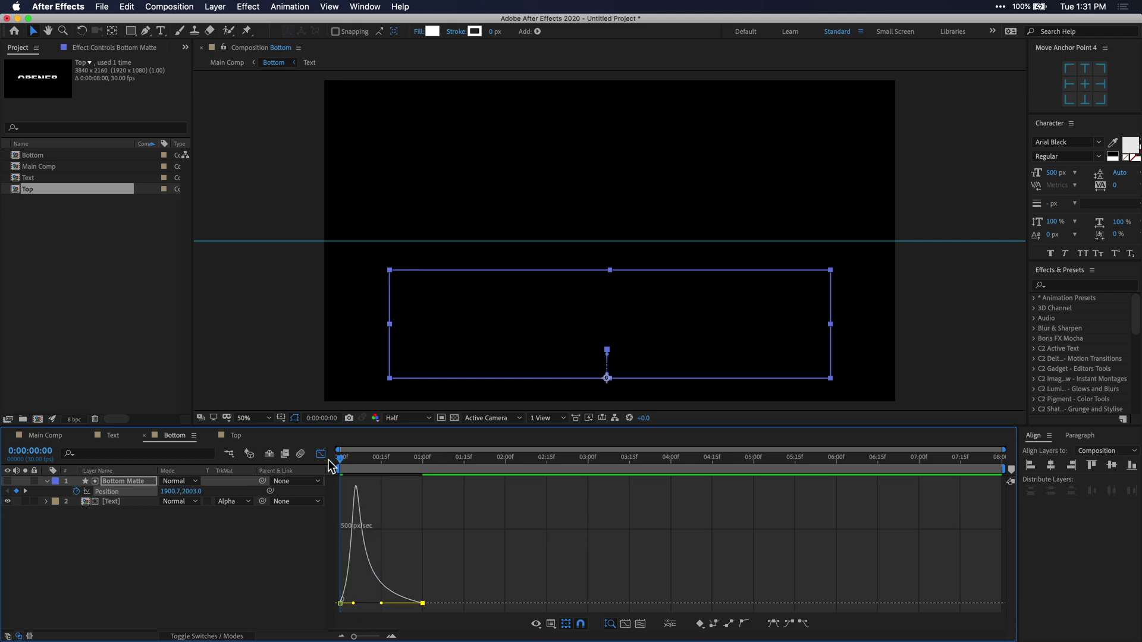
{"action": "left_click", "coordinate": [321, 455]}
- Return to Main Comp and preview the OPENER reveal
{"action": "left_click", "coordinate": [47, 436]}
{"action": "left_click", "coordinate": [355, 481]}
{"action": "key", "text": "space"}
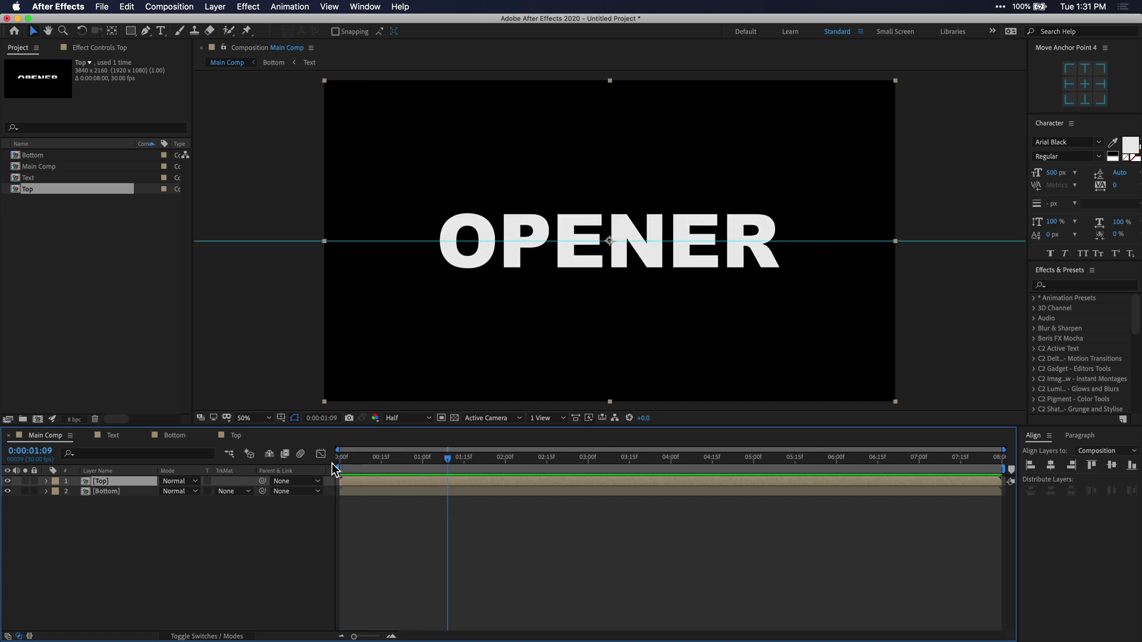
- Type a 'TEXT ANIMATION' text line and size it to 138 px Arial Bold with wider tracking
{"action": "left_click", "coordinate": [161, 30]}
{"action": "left_click", "coordinate": [518, 157]}
{"action": "type", "text": "TE"}
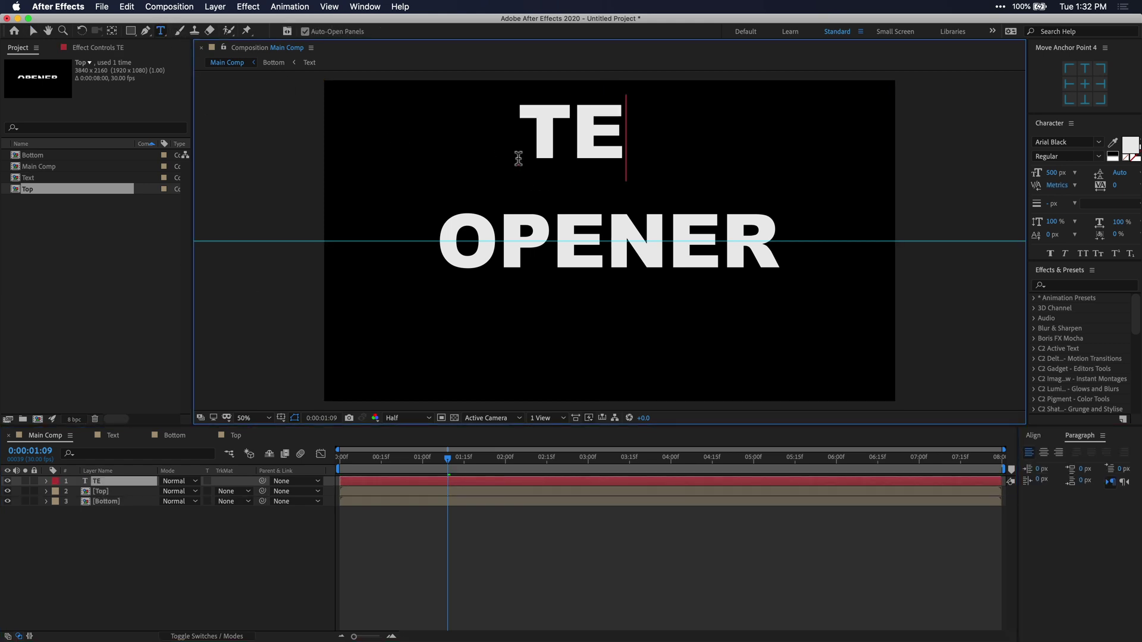
{"action": "type", "text": "XT ANIMATION"}
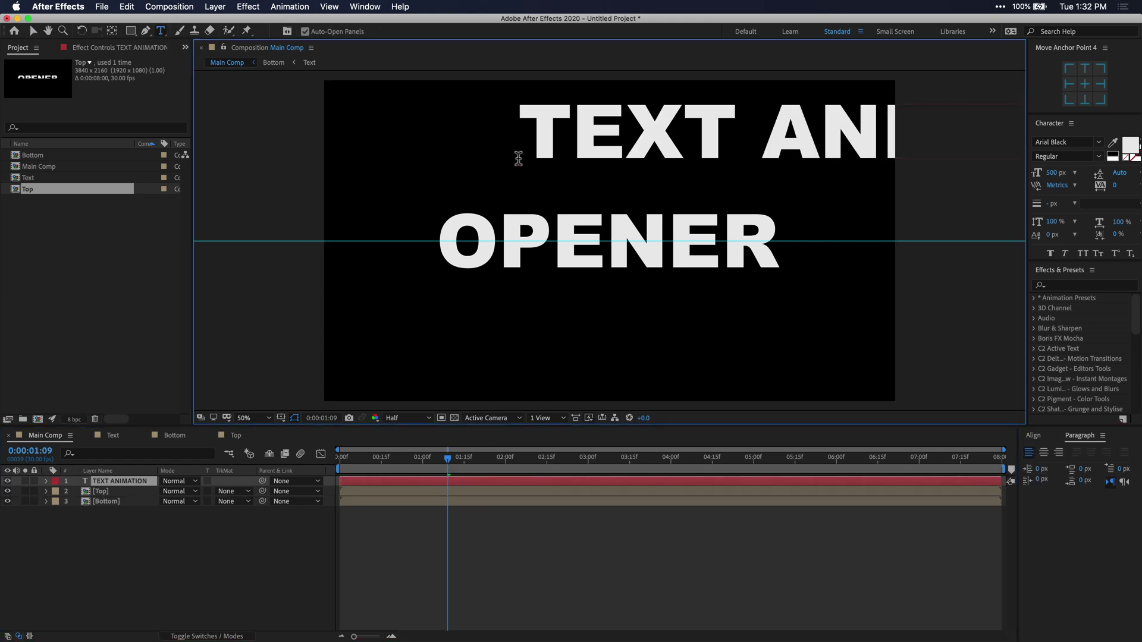
{"action": "key", "text": "super+a"}
{"action": "left_click_drag", "start_coordinate": [1053, 172], "coordinate": [1014, 177]}
{"action": "left_click_drag", "start_coordinate": [1114, 185], "coordinate": [1138, 184]}
- Centre TEXT ANIMATION horizontally and vertically, widen its letter spacing further, and re-centre it
{"action": "left_click", "coordinate": [1038, 437]}
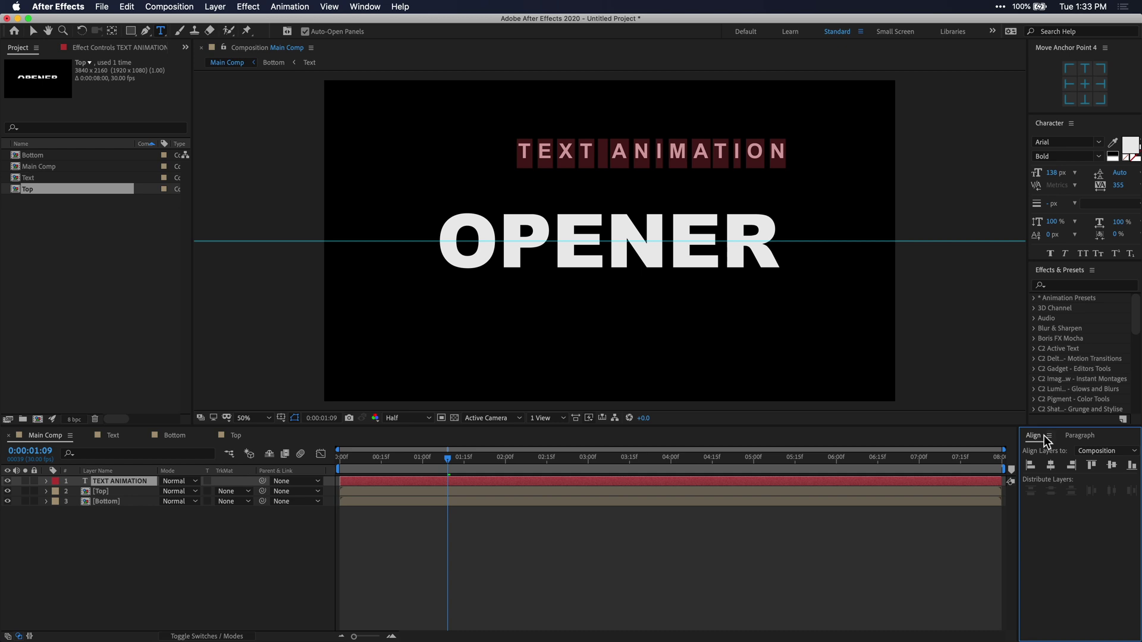
{"action": "left_click", "coordinate": [1052, 465]}
{"action": "left_click", "coordinate": [1111, 465]}
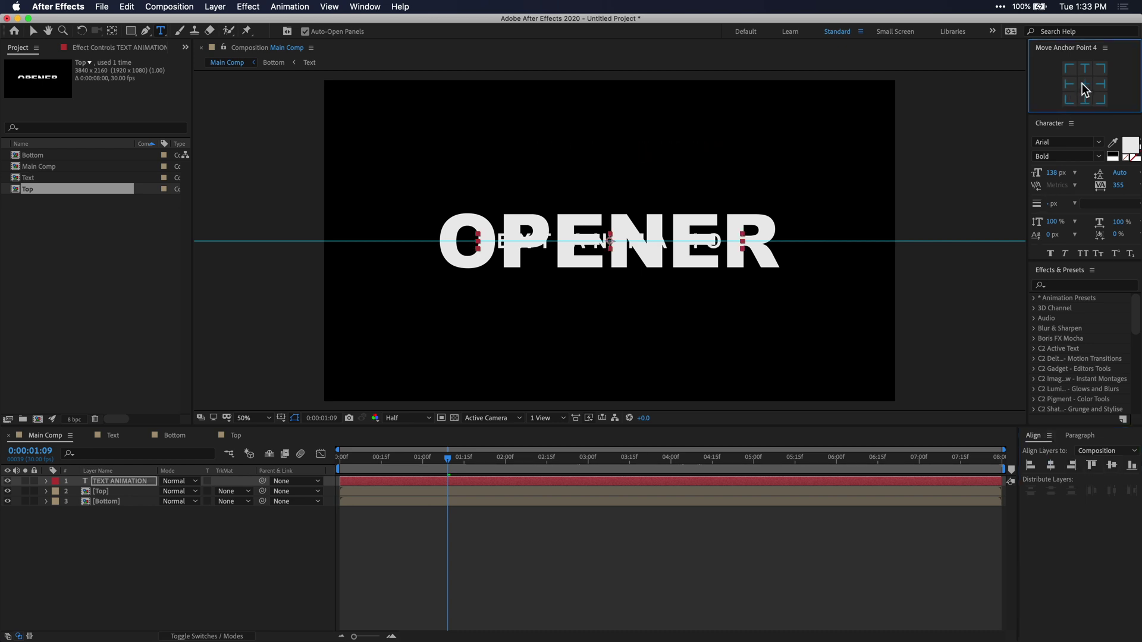
{"action": "key", "text": "space"}
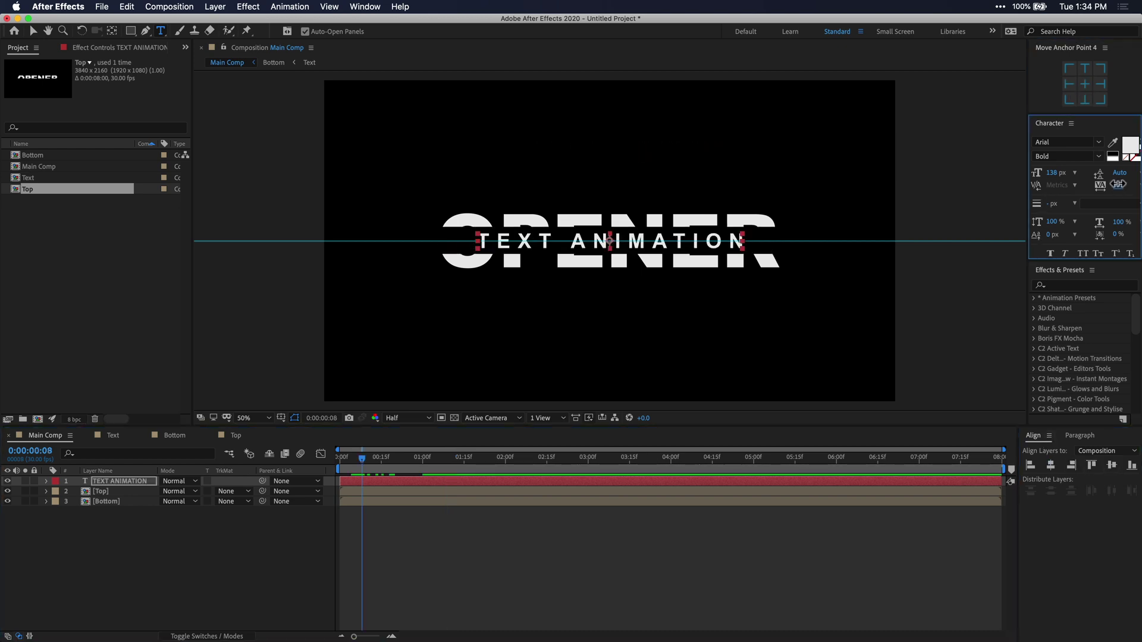
{"action": "mouse_move", "coordinate": [1124, 183]}
{"action": "left_mouse_down"}
{"action": "mouse_move", "coordinate": [1139, 184]}
{"action": "mouse_move", "coordinate": [1123, 186]}
{"action": "left_mouse_up"}
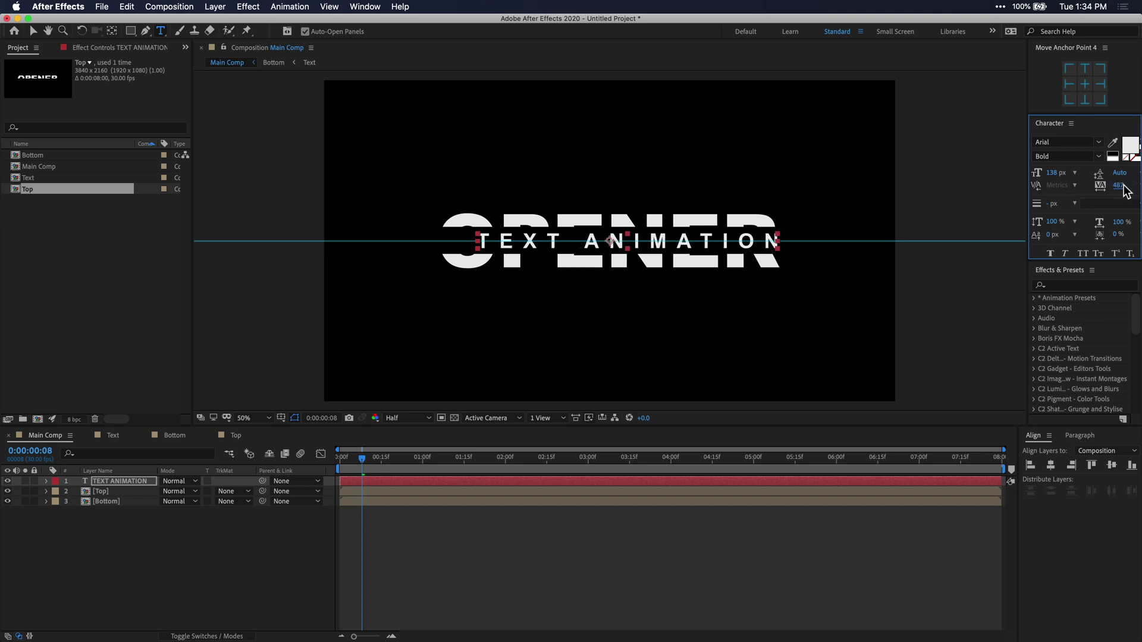
{"action": "left_click", "coordinate": [1050, 465]}
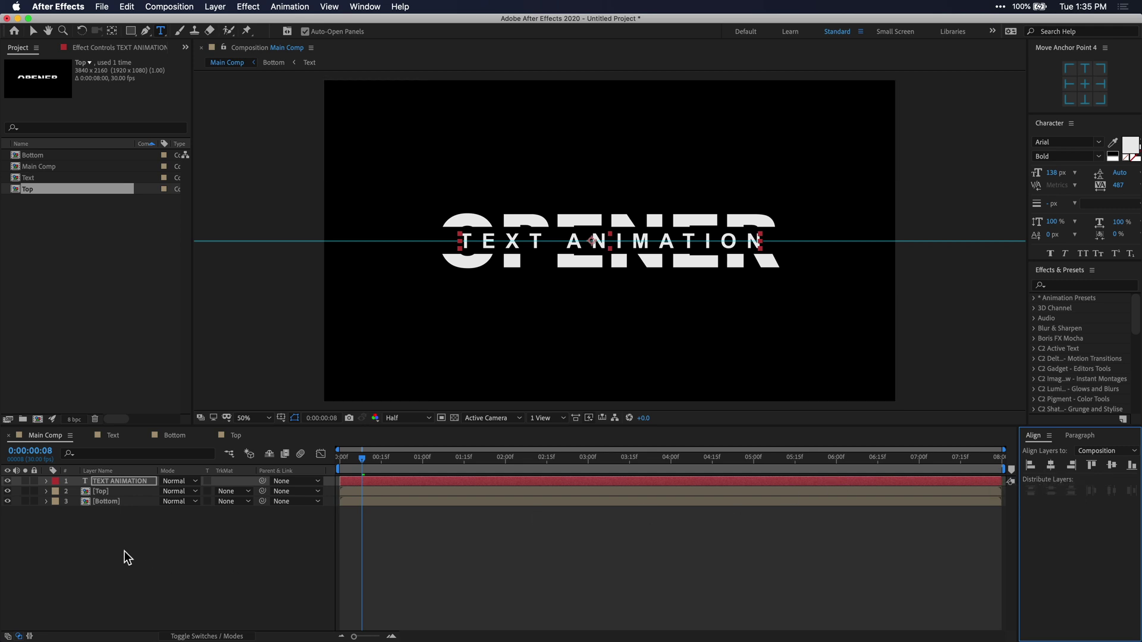
{"action": "left_click", "coordinate": [138, 562]}
- Set Position keyframes on both Top and Bottom layers at 1:10
{"action": "left_click_drag", "start_coordinate": [112, 509], "coordinate": [113, 494]}
{"action": "key", "text": "p"}
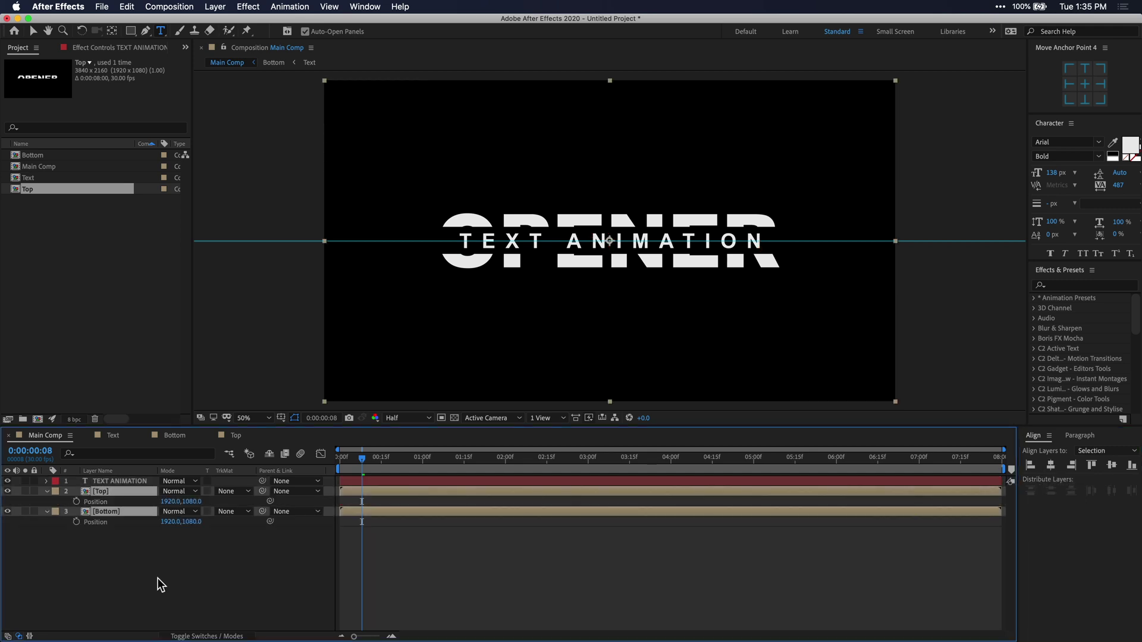
{"action": "key", "text": "="}
{"action": "left_click_drag", "start_coordinate": [362, 459], "coordinate": [538, 472]}
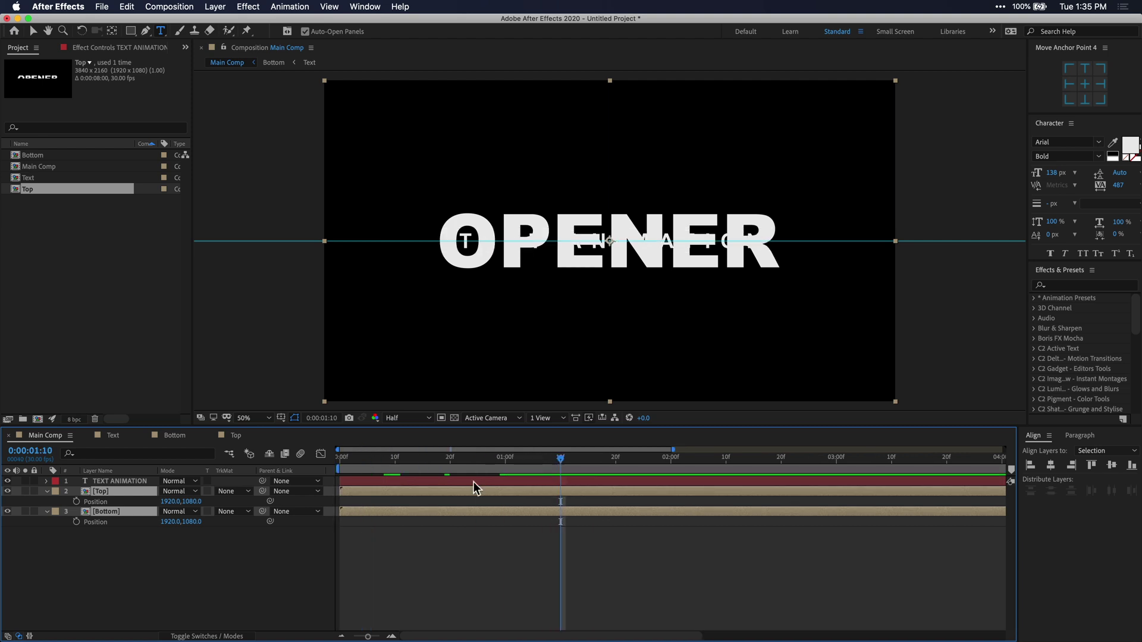
{"action": "left_click", "coordinate": [76, 501]}
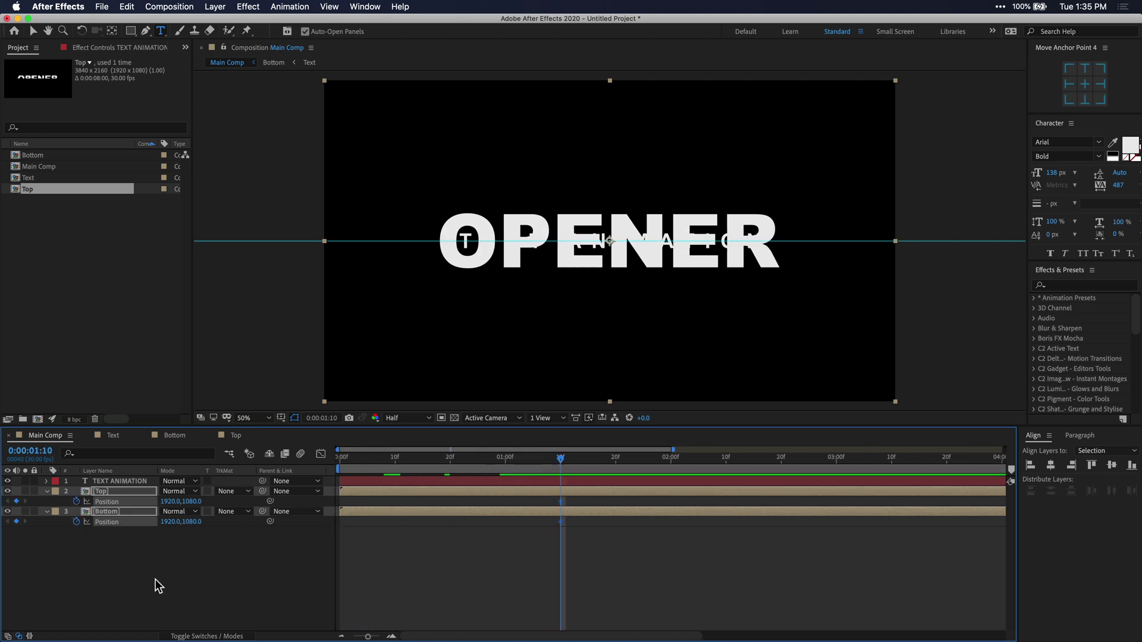
{"action": "left_click", "coordinate": [158, 586]}
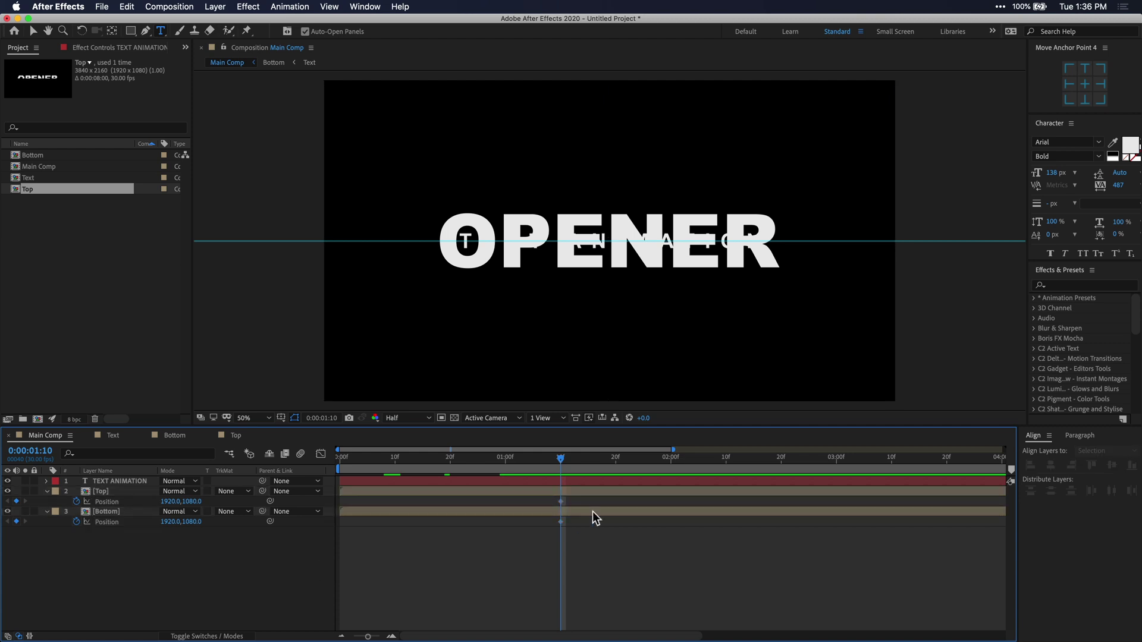
- At 2:10, move Top to Y 999 and Bottom to Y 1165
{"action": "left_click", "coordinate": [725, 461]}
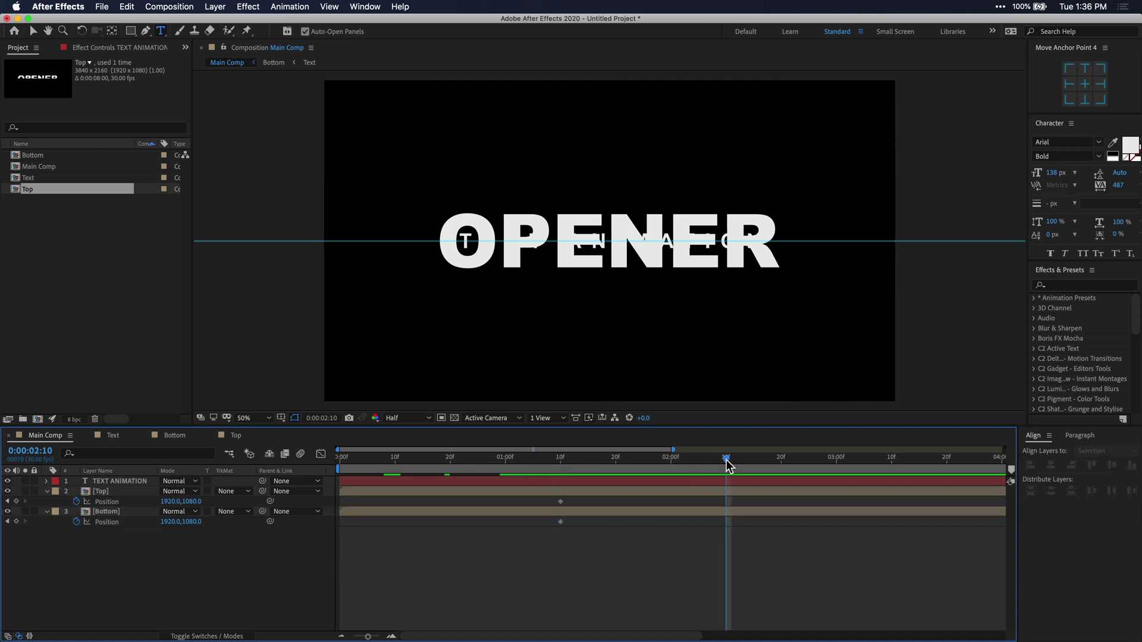
{"action": "left_click_drag", "start_coordinate": [192, 502], "coordinate": [238, 525]}
{"action": "left_click", "coordinate": [119, 481]}
{"action": "key", "text": "p"}
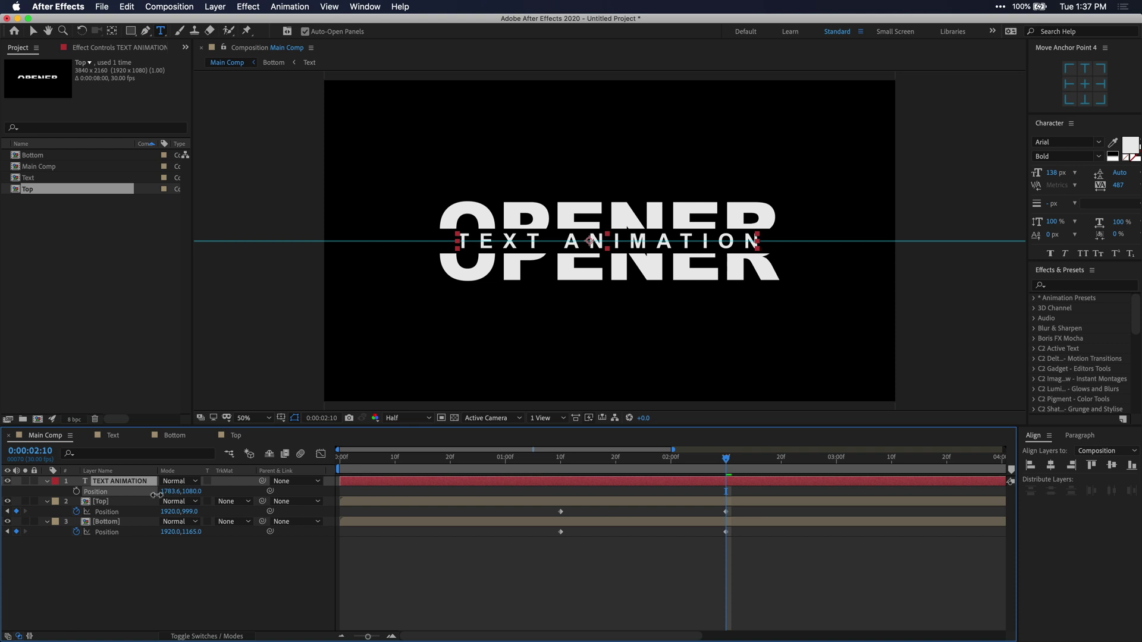
{"action": "key", "text": "p"}
{"action": "left_click", "coordinate": [179, 575]}
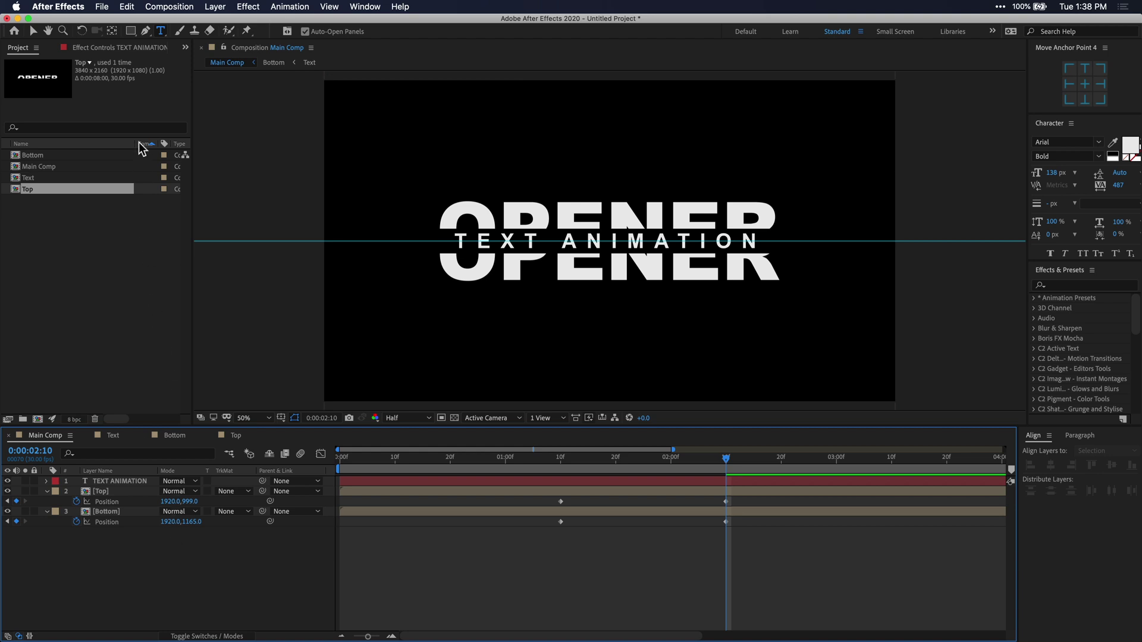
- Draw a white rectangle strip across OPENER's middle, centre it and its anchor, and name it Matte
{"action": "left_click", "coordinate": [132, 32]}
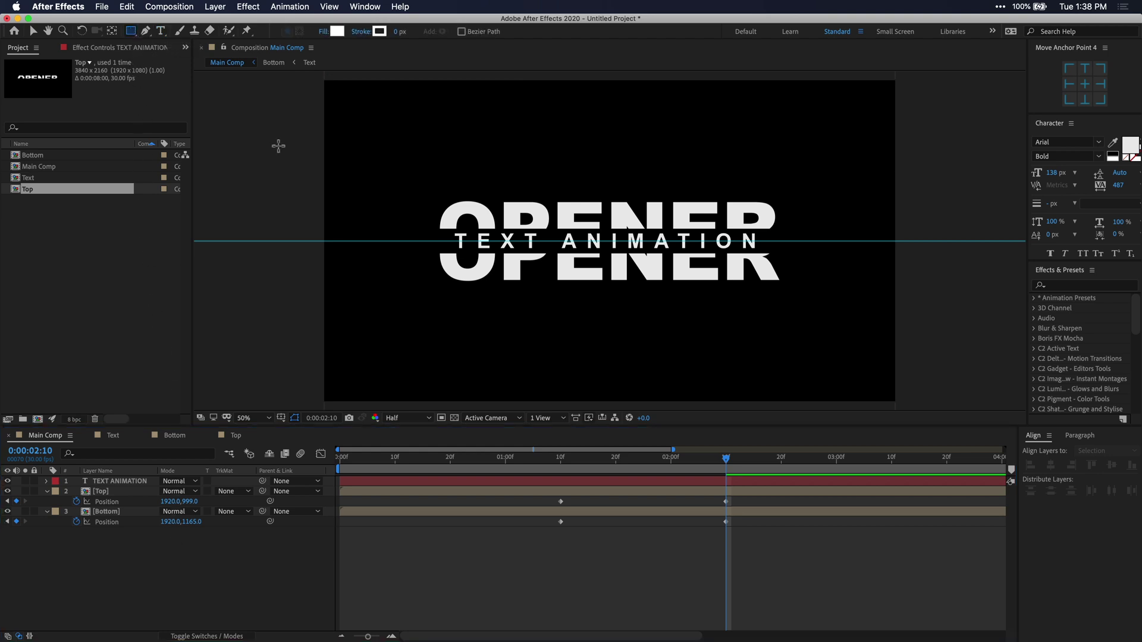
{"action": "left_click_drag", "start_coordinate": [416, 229], "coordinate": [796, 252]}
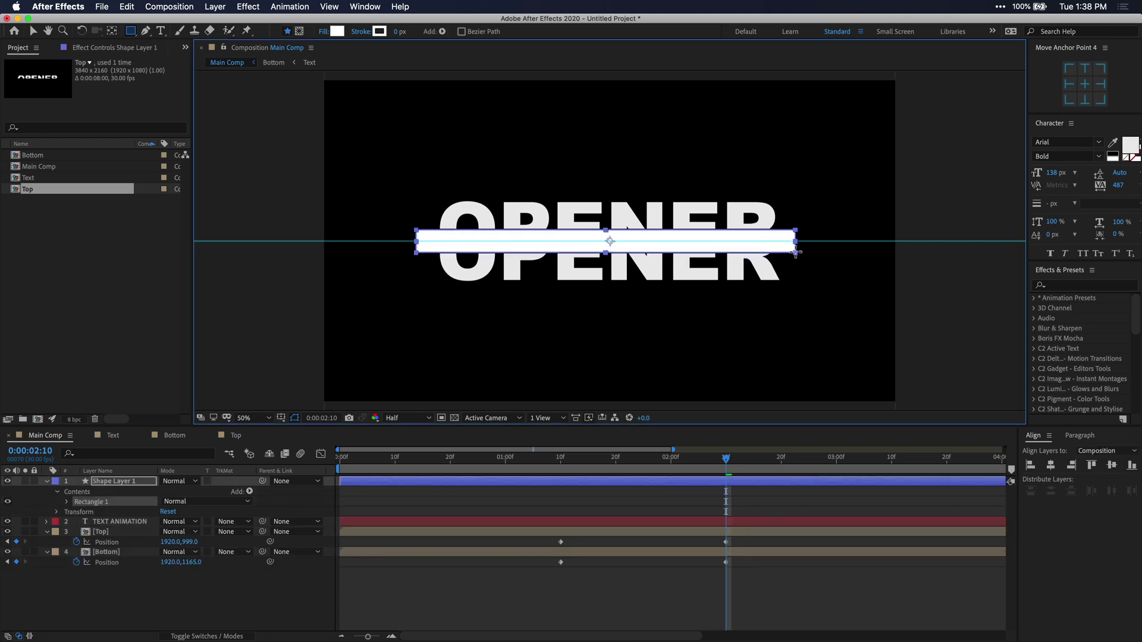
{"action": "left_click", "coordinate": [1051, 466]}
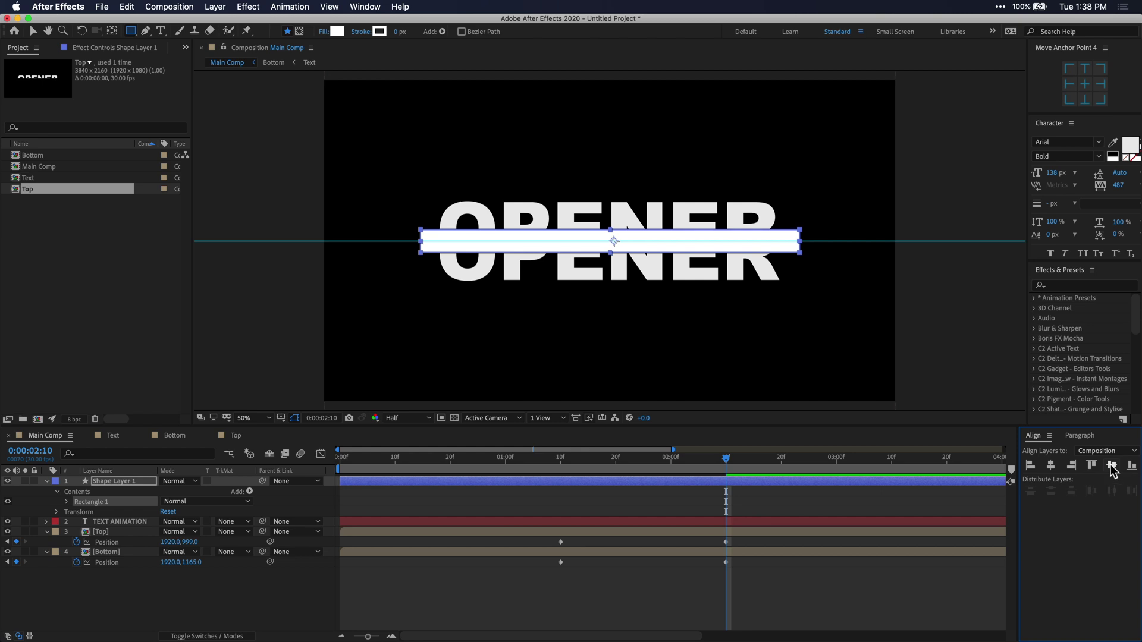
{"action": "left_click", "coordinate": [1085, 84]}
{"action": "left_click", "coordinate": [104, 487]}
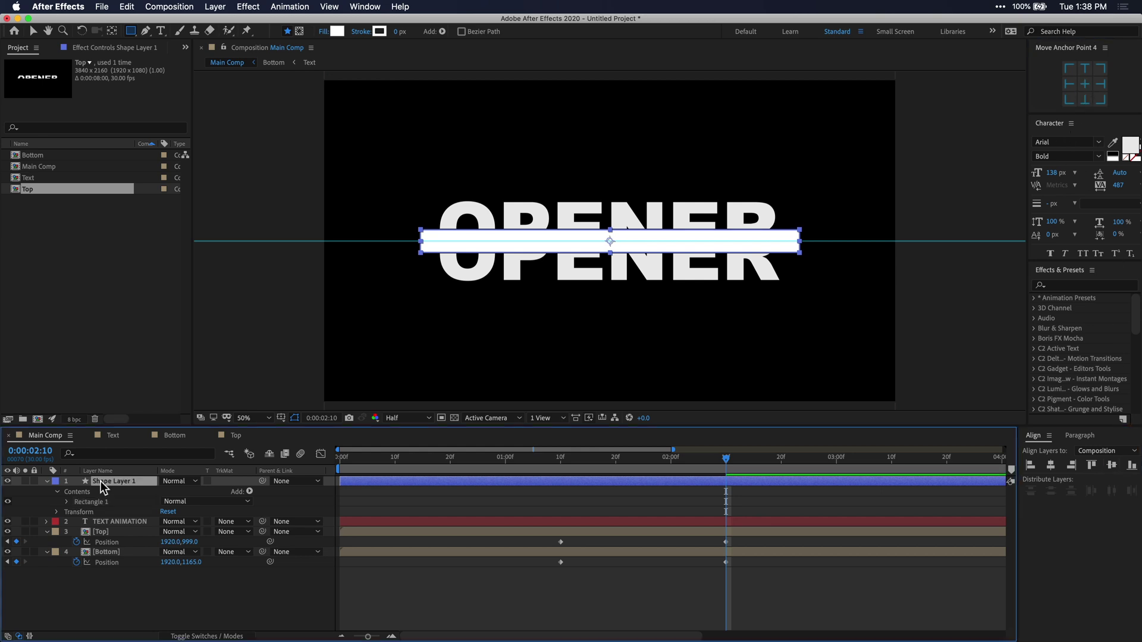
{"action": "type", "text": "Matte"}
{"action": "key", "text": "Return"}
{"action": "left_click", "coordinate": [123, 521]}
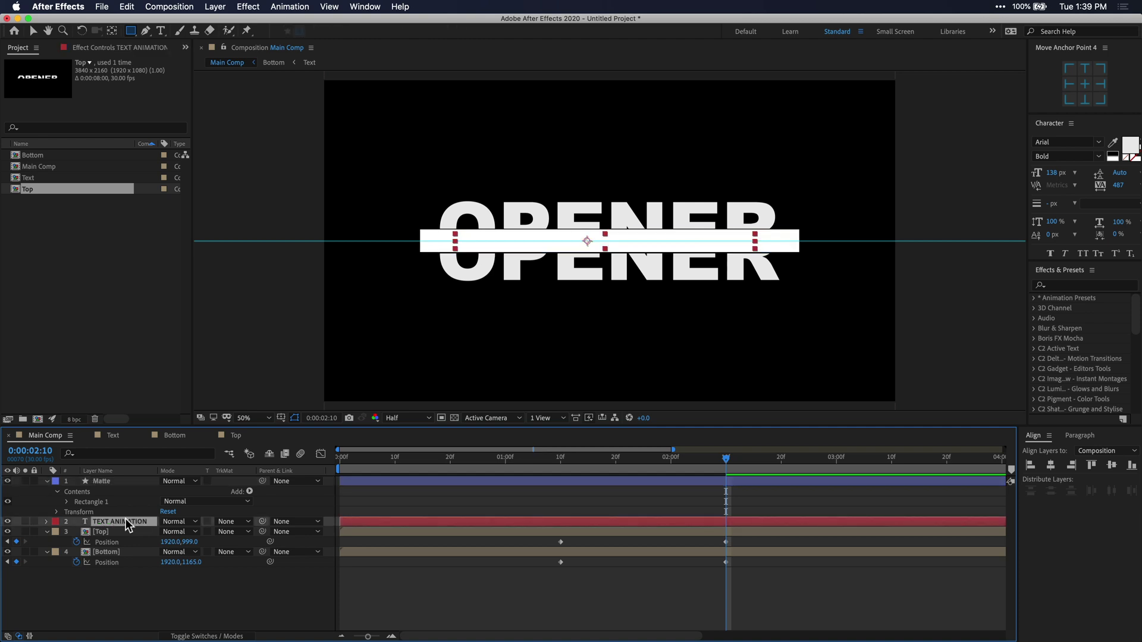
- Set TEXT ANIMATION's track matte to Alpha Matte 'Matte'
{"action": "left_click", "coordinate": [244, 522]}
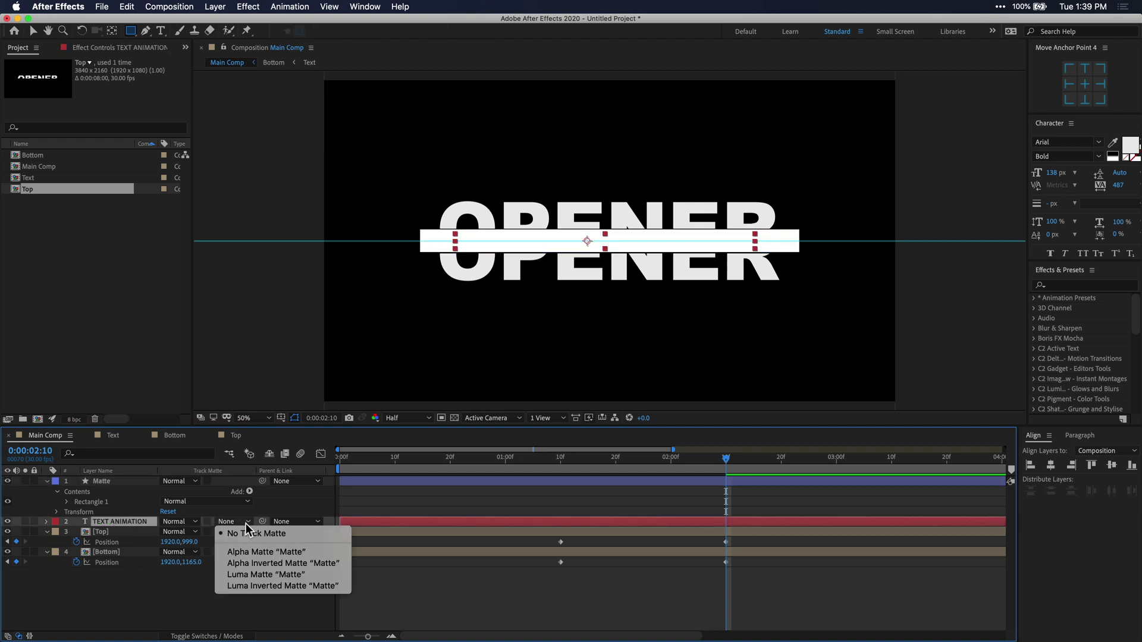
{"action": "left_click", "coordinate": [311, 553]}
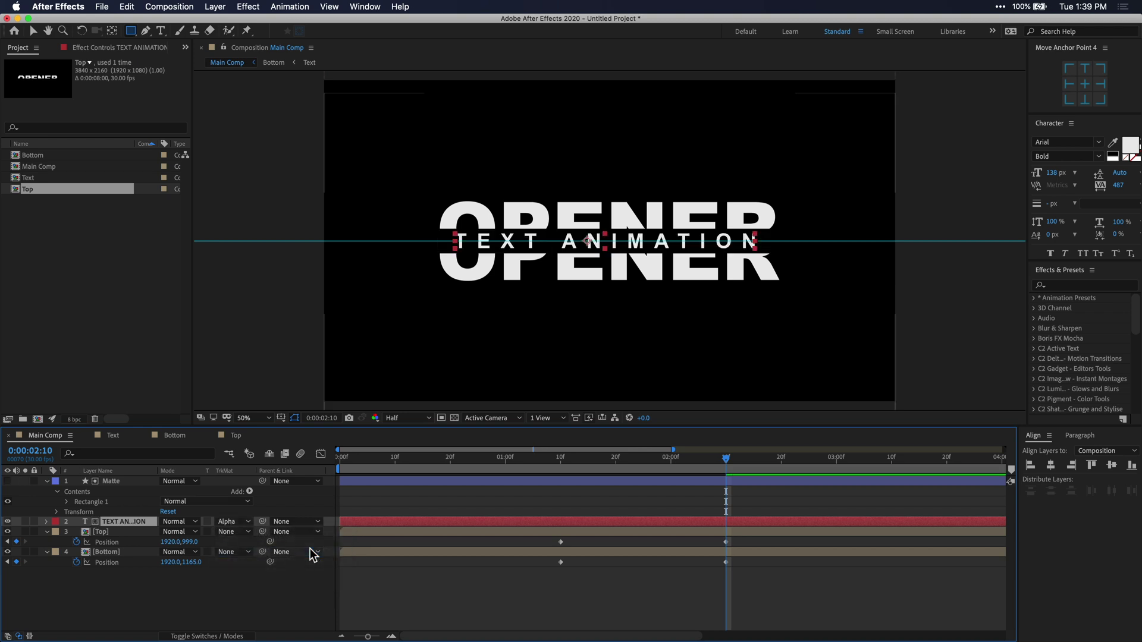
{"action": "left_click", "coordinate": [154, 485]}
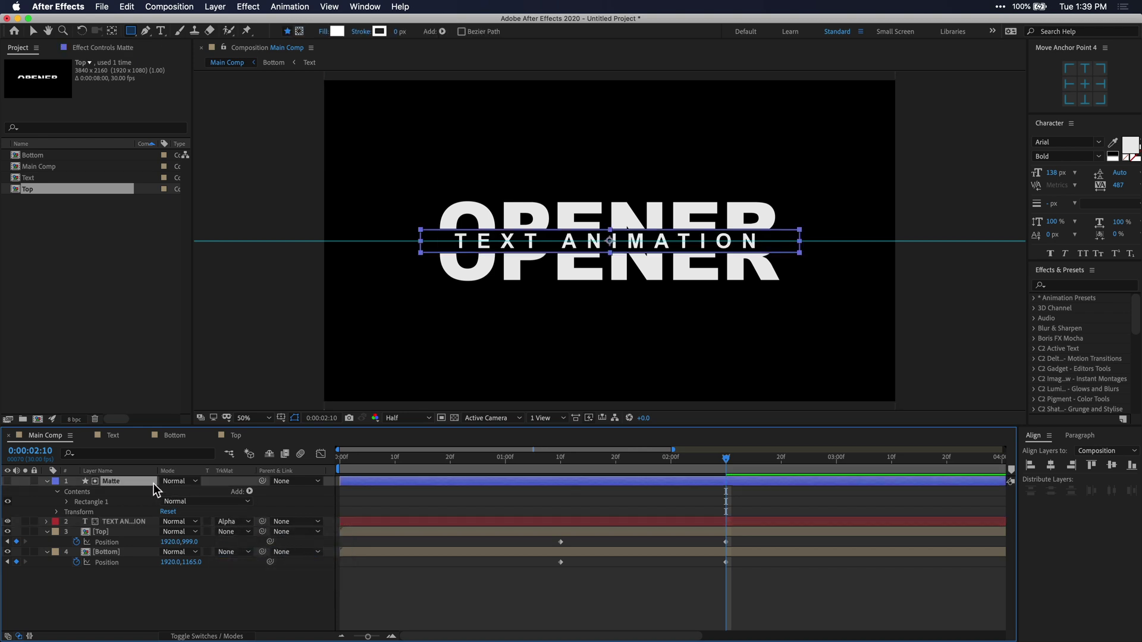
- Keyframe Matte's Scale at 100% at 2:10 and flatten it to 100, 0% at 1:10
{"action": "key", "text": "s"}
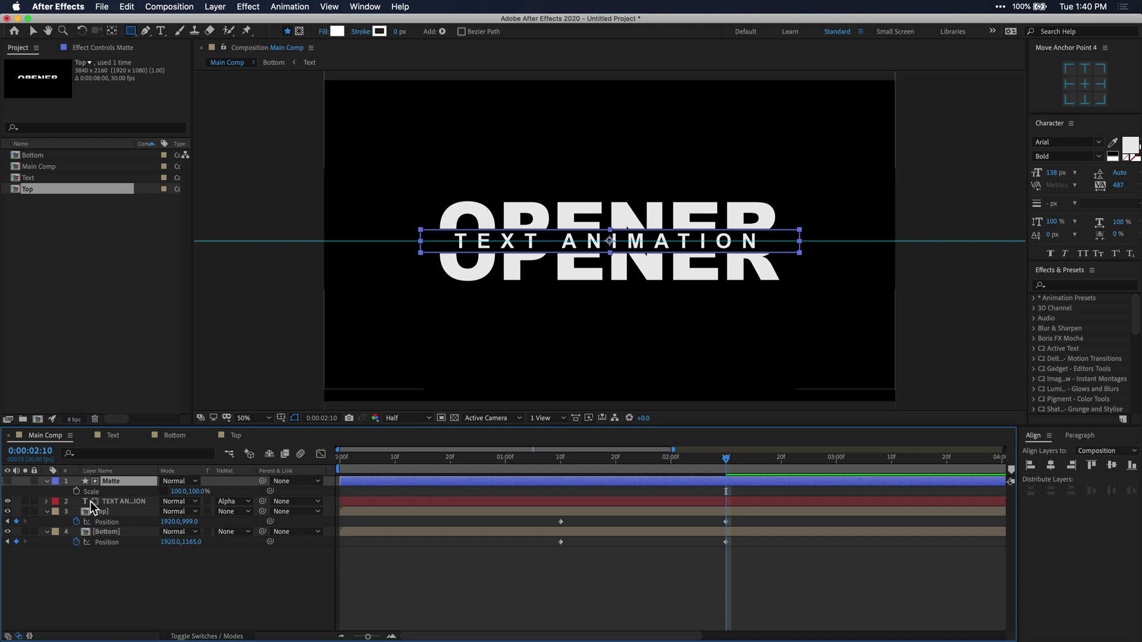
{"action": "left_click", "coordinate": [76, 492]}
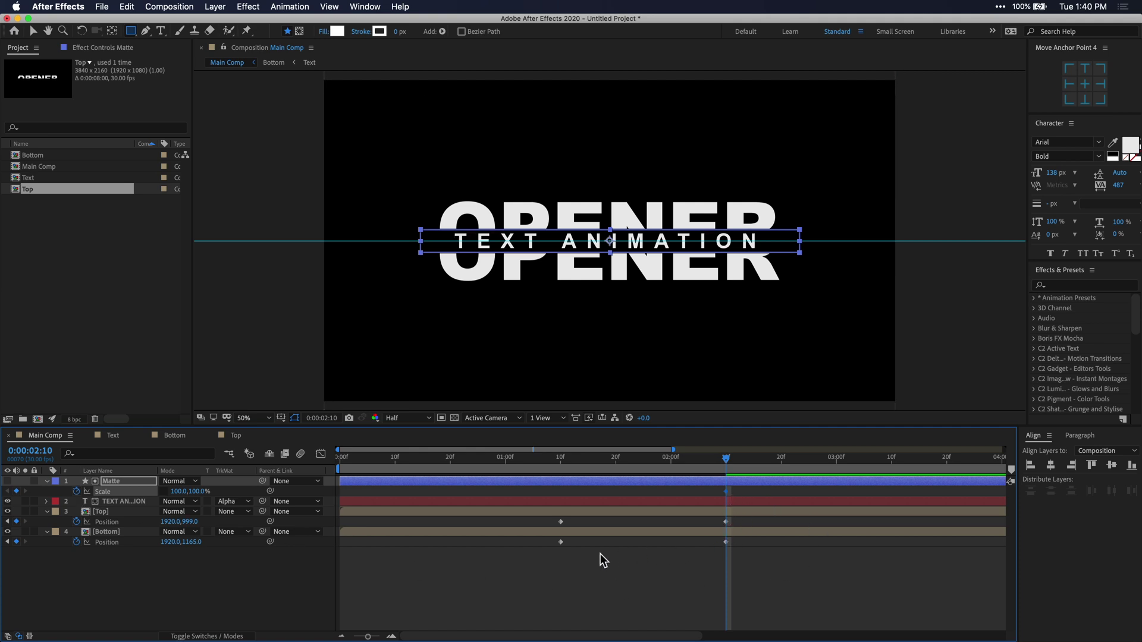
{"action": "left_click", "coordinate": [560, 460]}
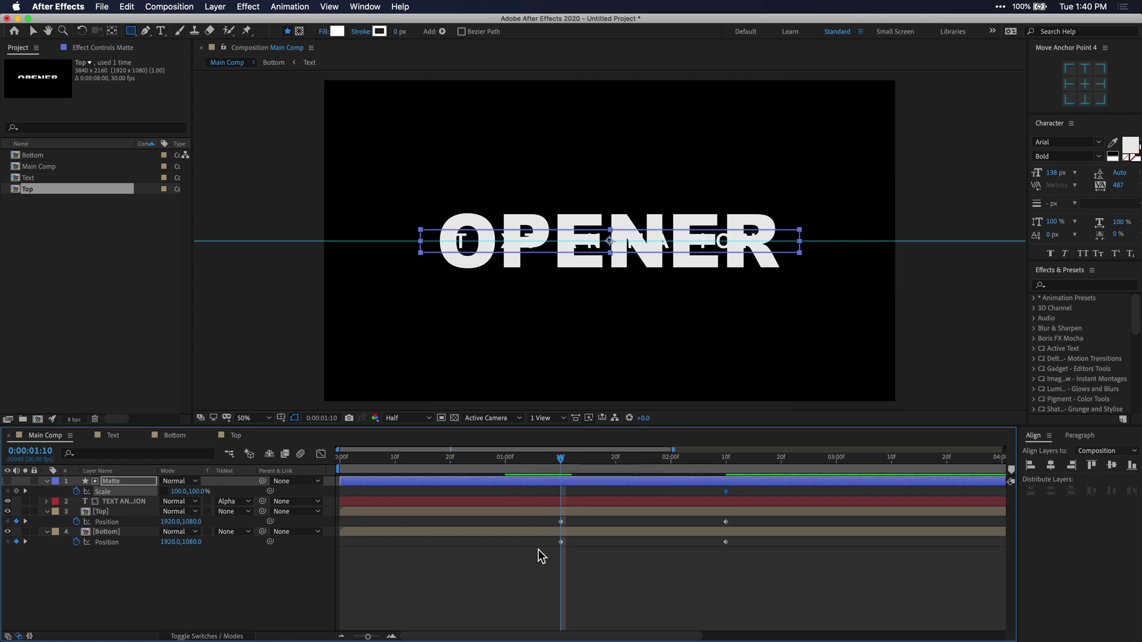
{"action": "left_click", "coordinate": [200, 491]}
{"action": "type", "text": "0"}
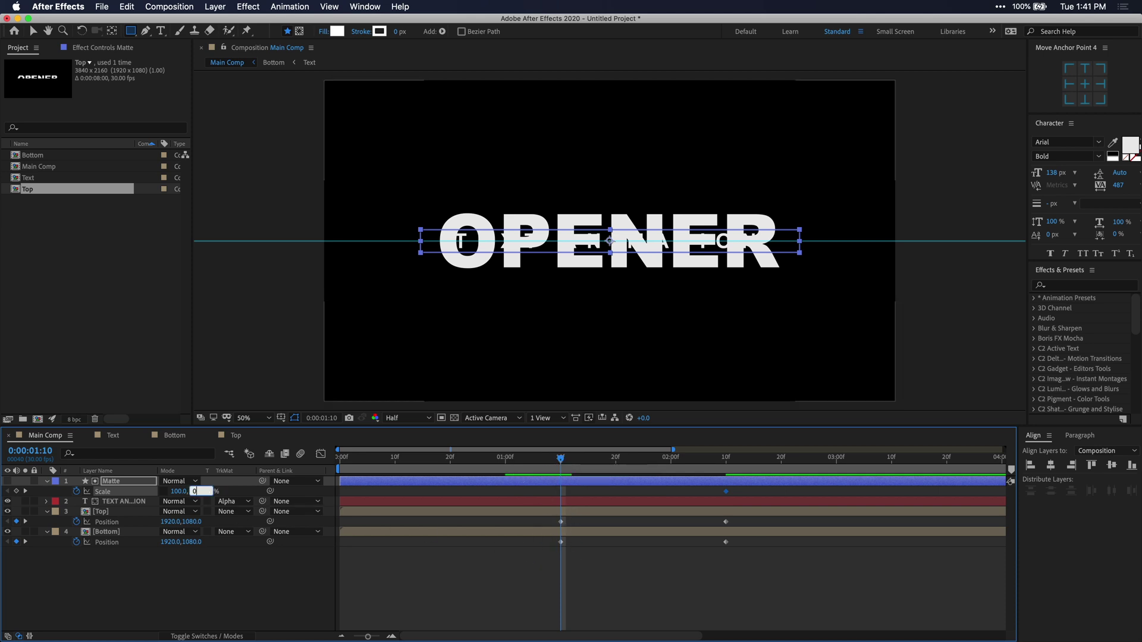
{"action": "key", "text": "Return"}
- Apply Easy Ease (F9) to all the position and scale keyframes
{"action": "left_click_drag", "start_coordinate": [759, 577], "coordinate": [560, 489]}
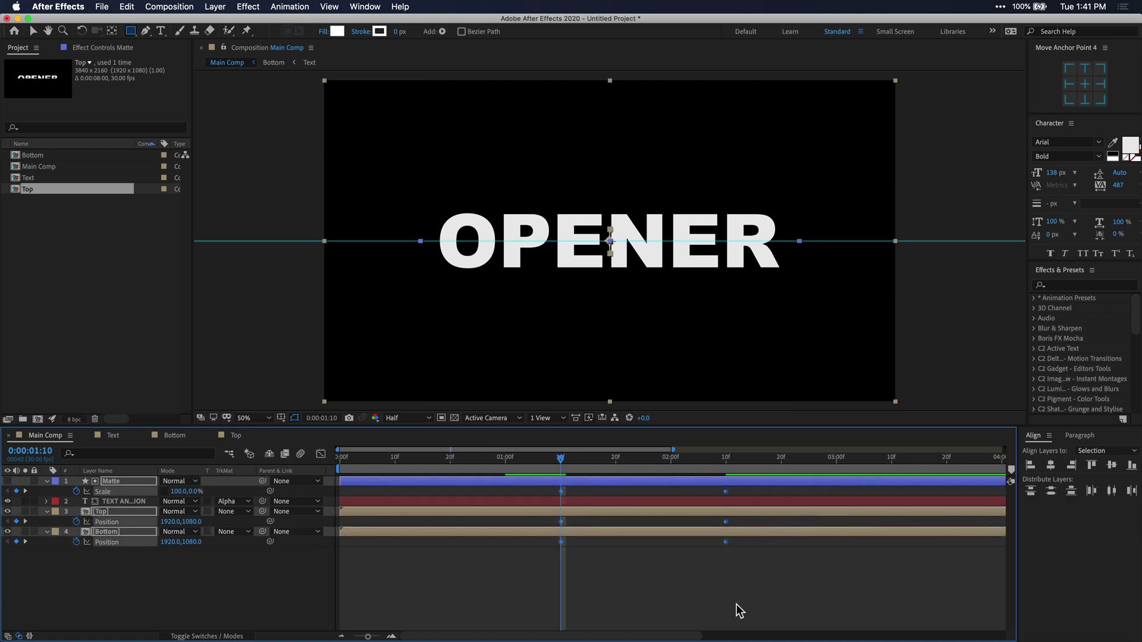
{"action": "key", "text": "F9"}
{"action": "left_click", "coordinate": [321, 454]}
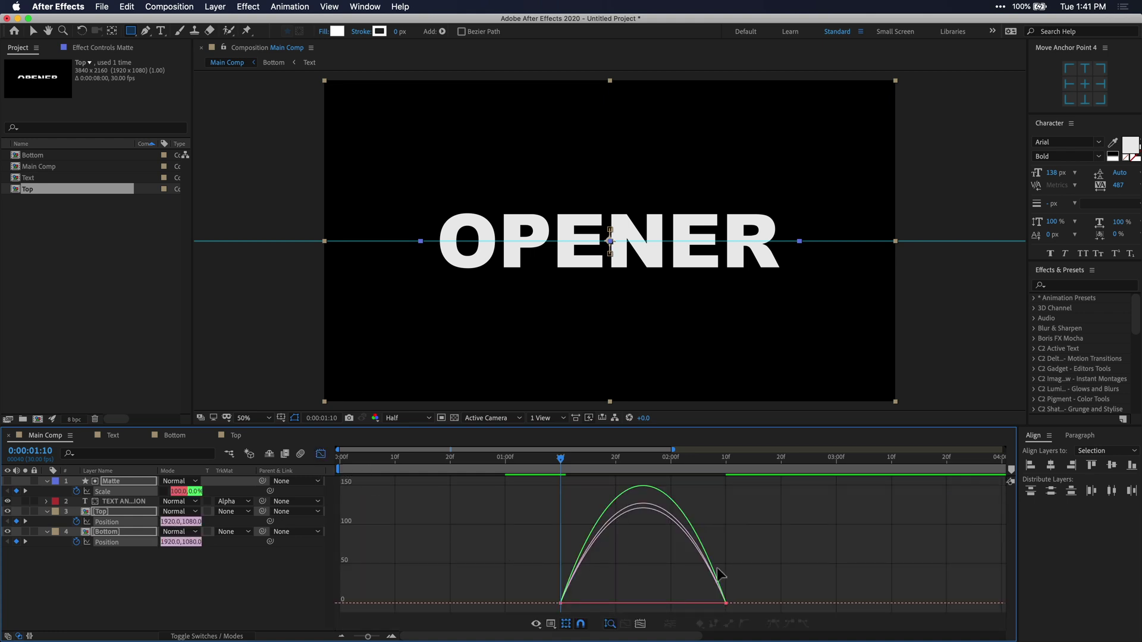
- Adjust the end and start keyframes' influence to give the curves a sharp mid-move peak
{"action": "left_click_drag", "start_coordinate": [760, 577], "coordinate": [643, 599]}
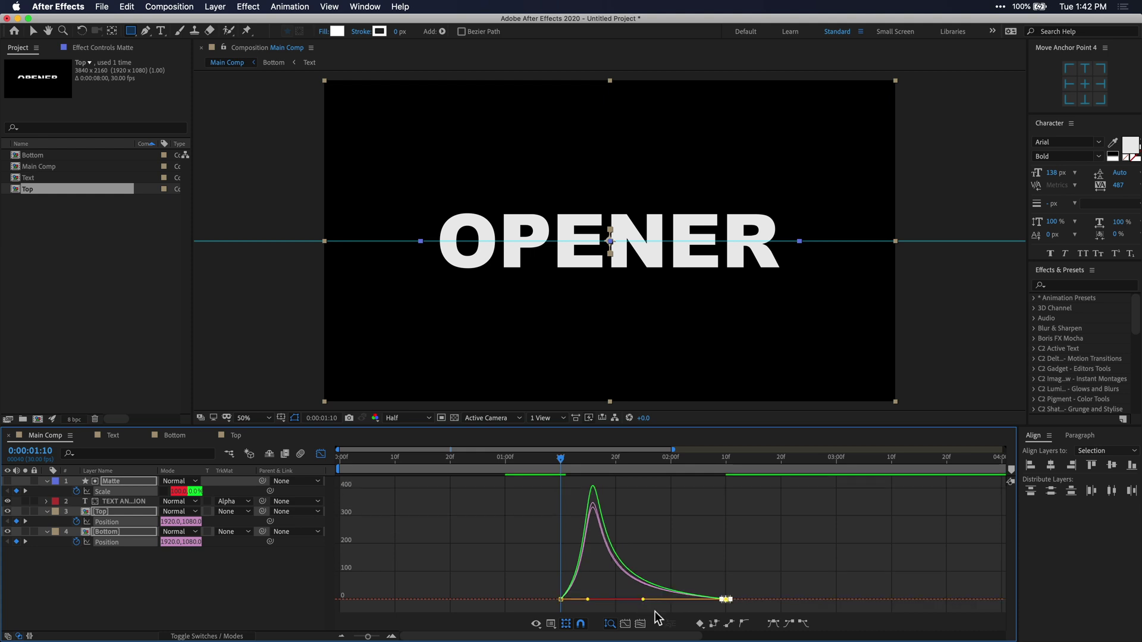
{"action": "left_click_drag", "start_coordinate": [543, 586], "coordinate": [615, 602]}
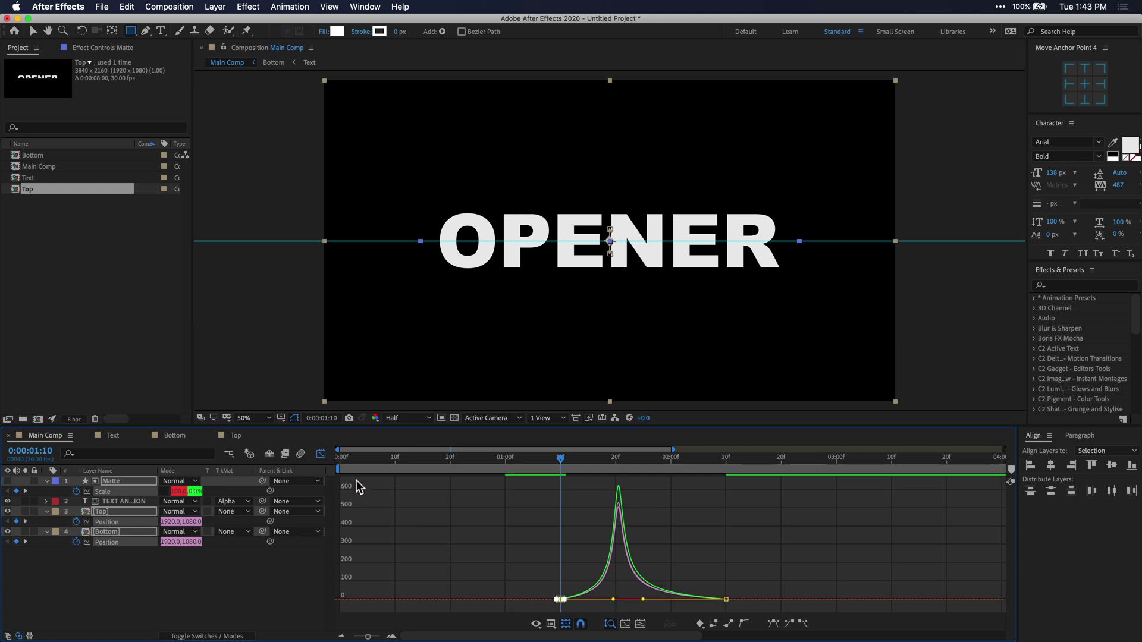
- Nudge Matte's two Scale keyframes a few frames later and preview the delayed subtitle reveal
{"action": "left_click", "coordinate": [321, 454]}
{"action": "left_click", "coordinate": [527, 461]}
{"action": "key", "text": "space"}
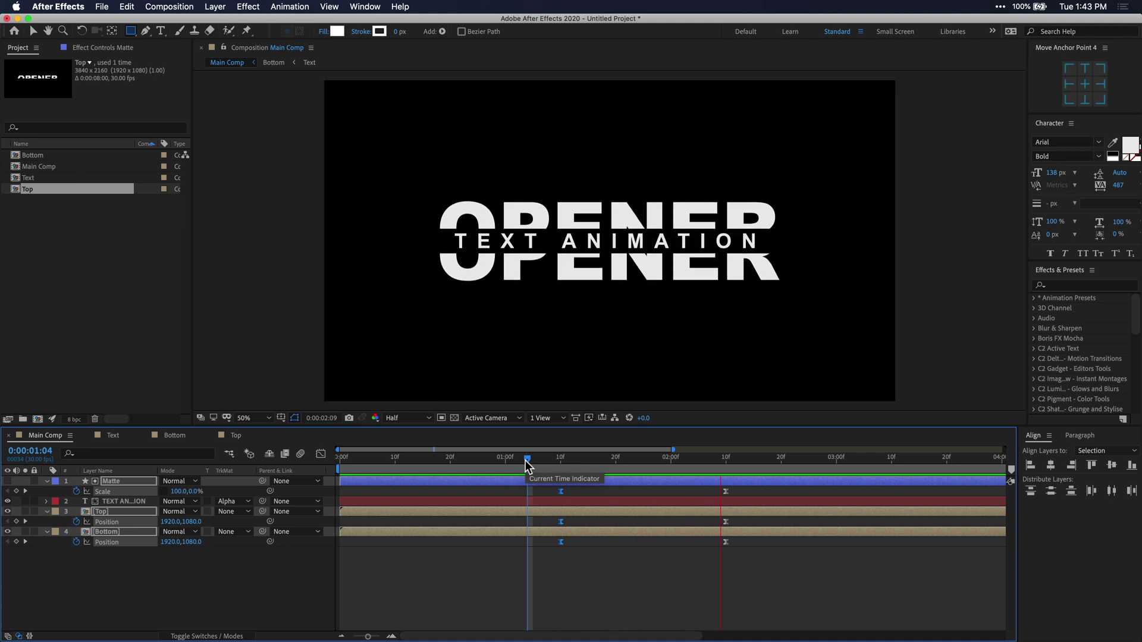
{"action": "left_click_drag", "start_coordinate": [542, 491], "coordinate": [732, 500]}
{"action": "left_click_drag", "start_coordinate": [565, 472], "coordinate": [551, 468]}
{"action": "key", "text": "space"}
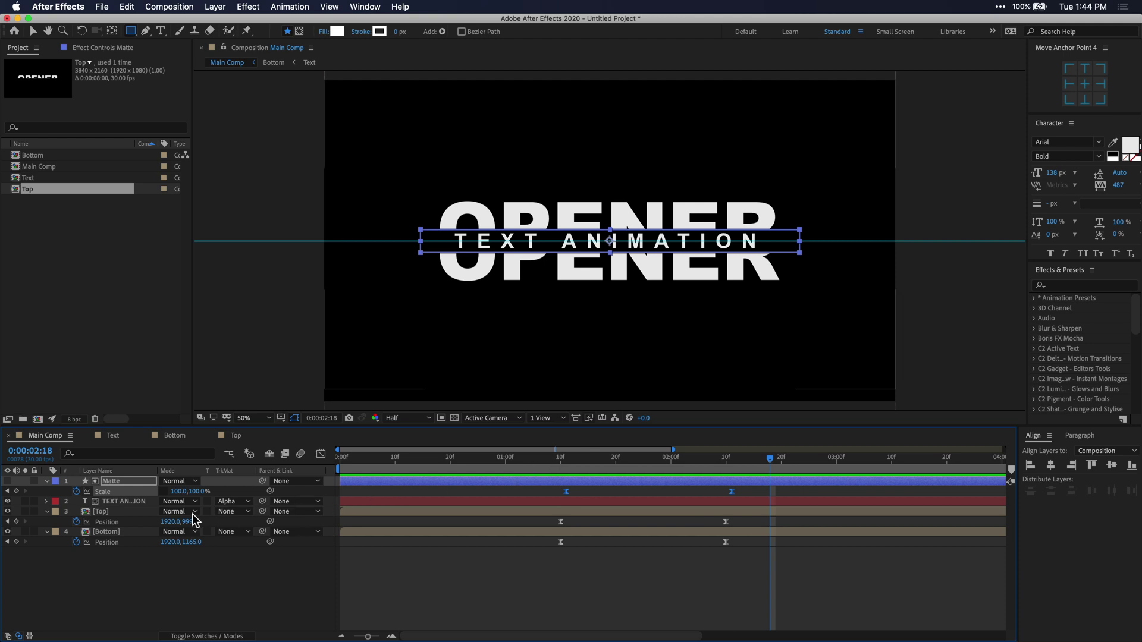
- Give the Top layer a light-blue 6FBDEC Fill effect and paste the same Fill onto Bottom
{"action": "left_click", "coordinate": [137, 512]}
{"action": "key", "text": "ctrl+space"}
{"action": "type", "text": "fill"}
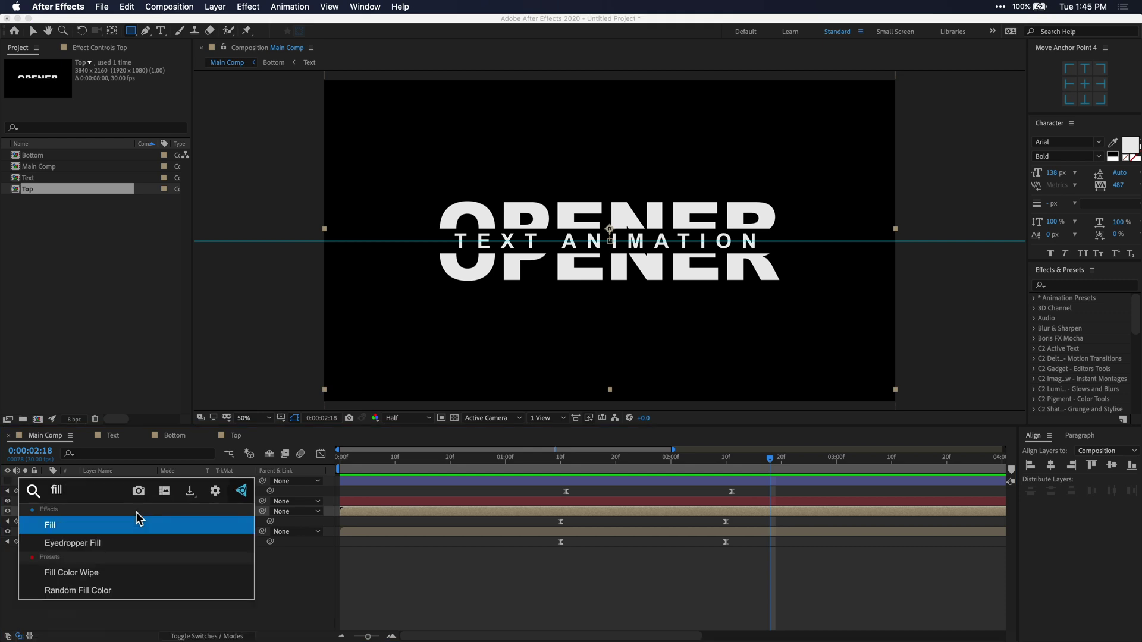
{"action": "key", "text": "Return"}
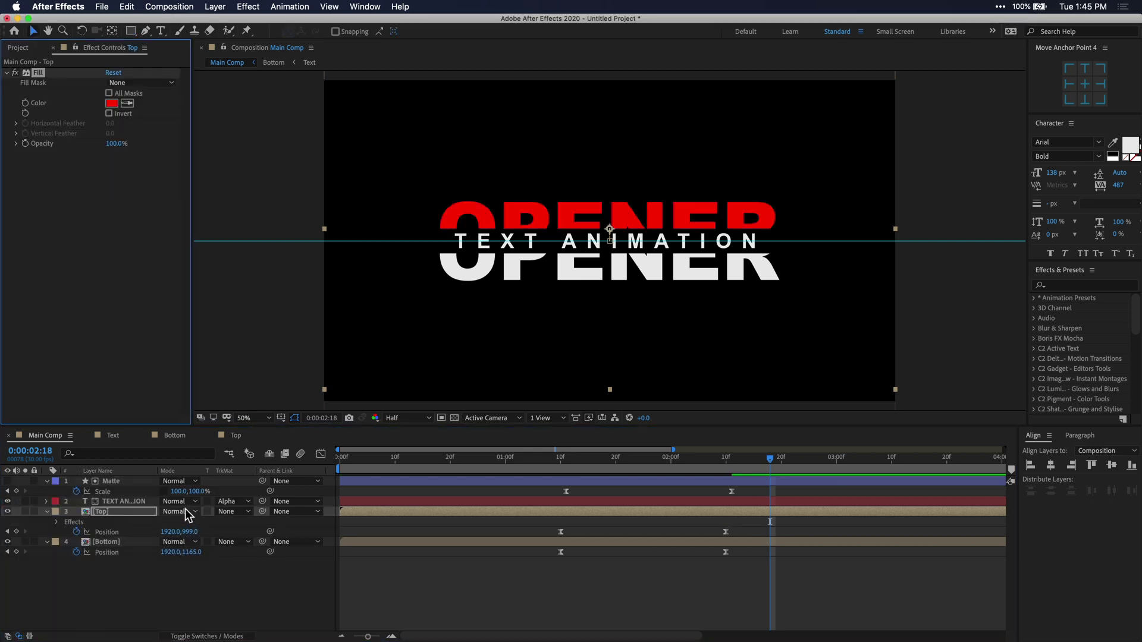
{"action": "left_click", "coordinate": [112, 103]}
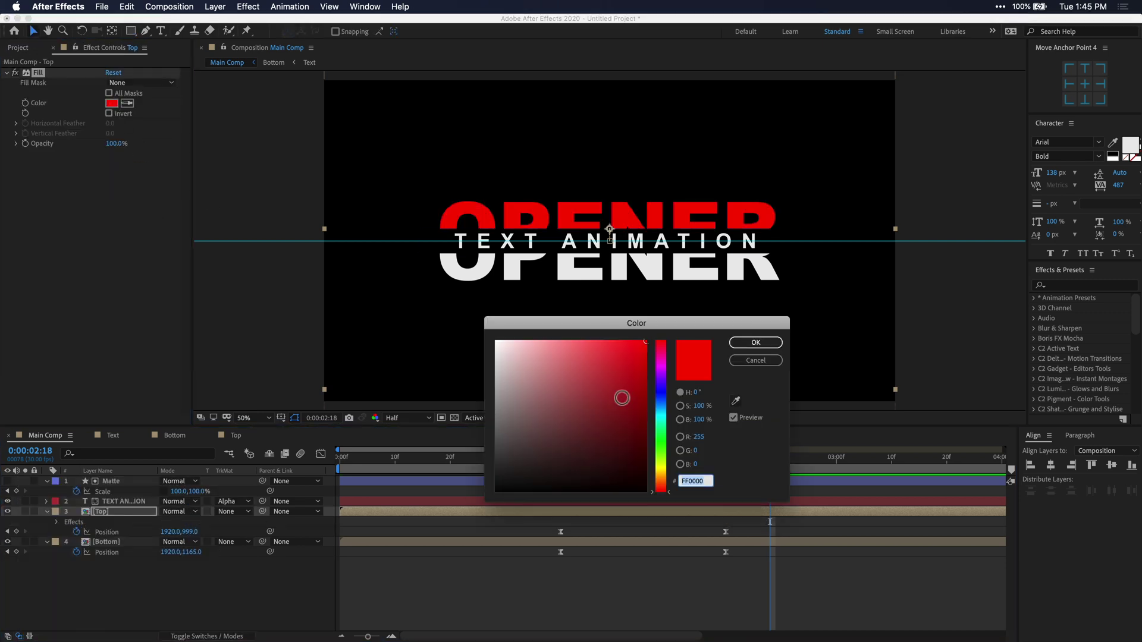
{"action": "left_click", "coordinate": [660, 408]}
{"action": "left_click_drag", "start_coordinate": [641, 367], "coordinate": [575, 351]}
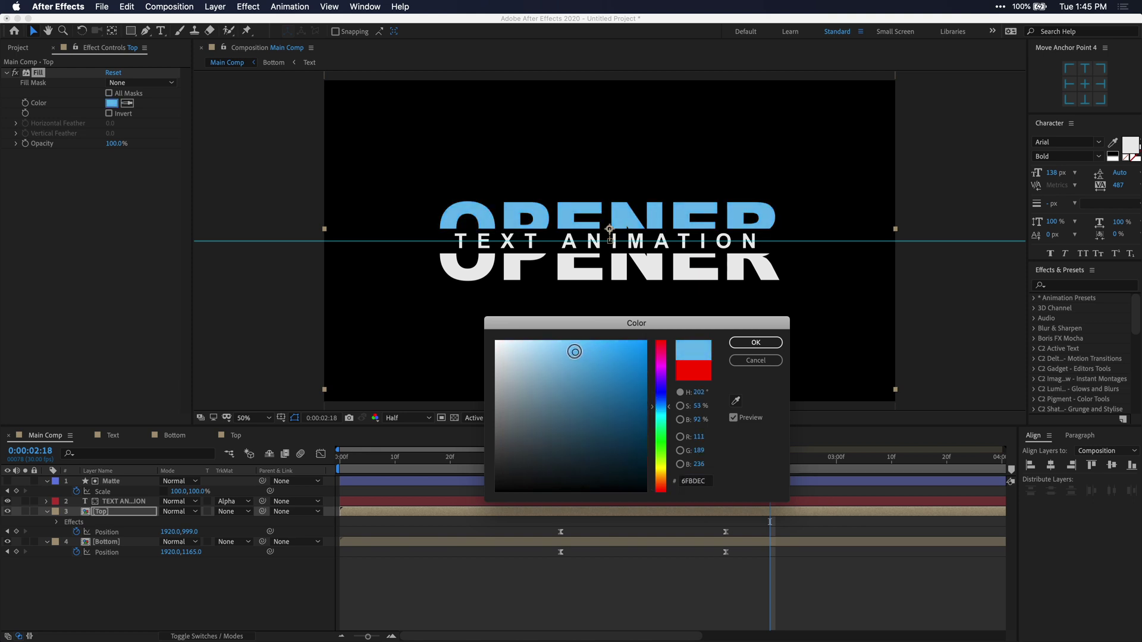
{"action": "left_click", "coordinate": [740, 343]}
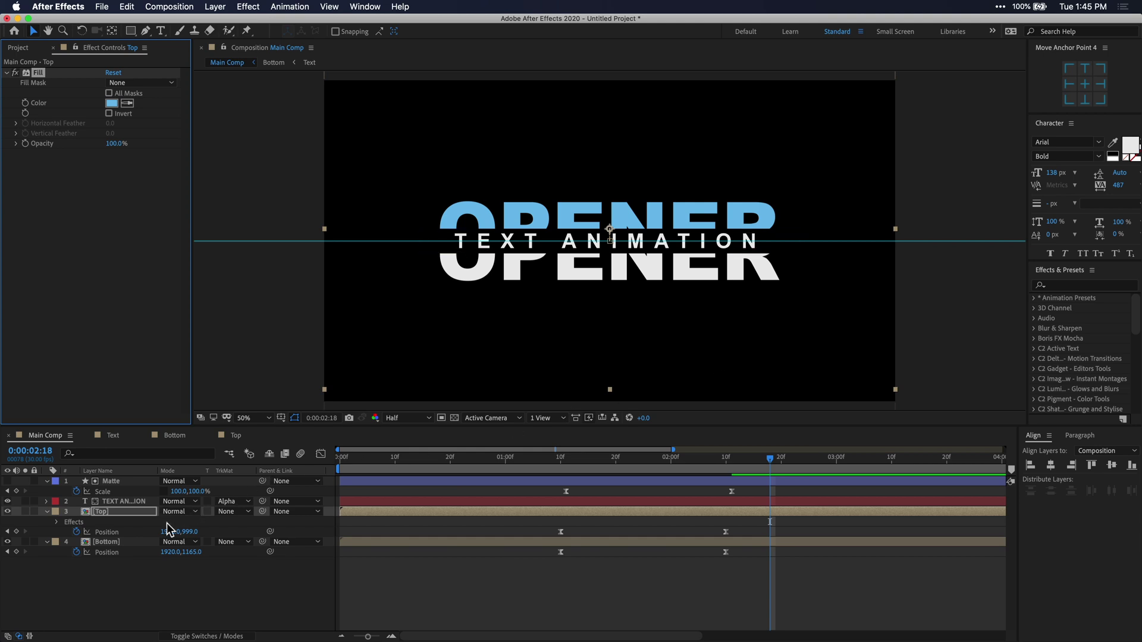
{"action": "left_click", "coordinate": [134, 540]}
{"action": "key", "text": "super+v"}
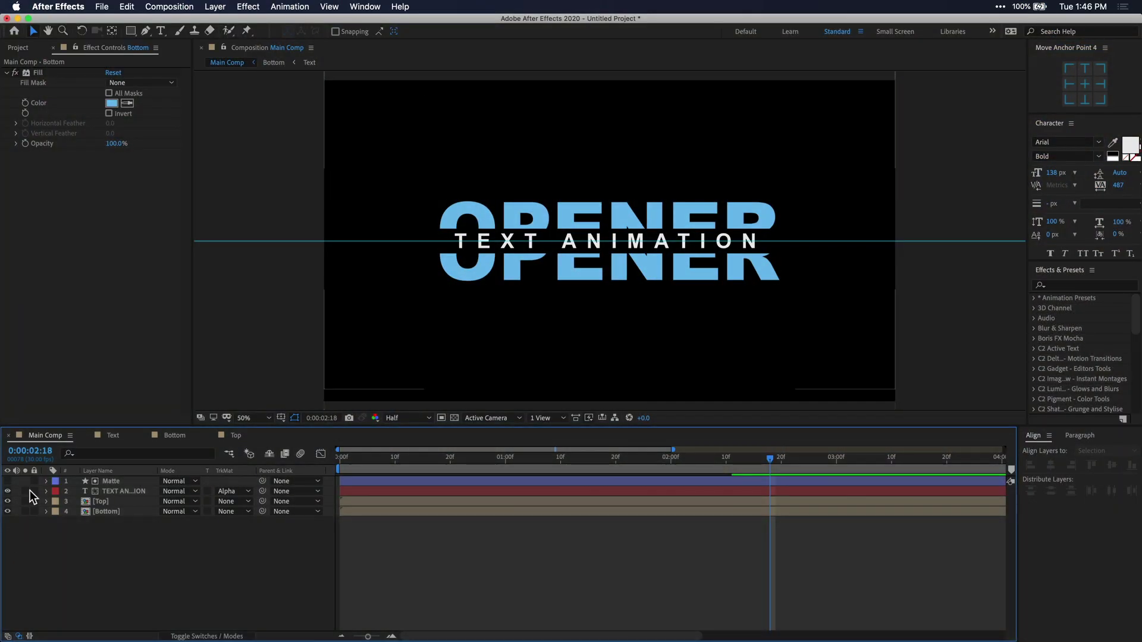
- Set the Pen tool's shape stroke to 30 px white with no fill
{"action": "left_click", "coordinate": [142, 33]}
{"action": "left_click", "coordinate": [397, 34]}
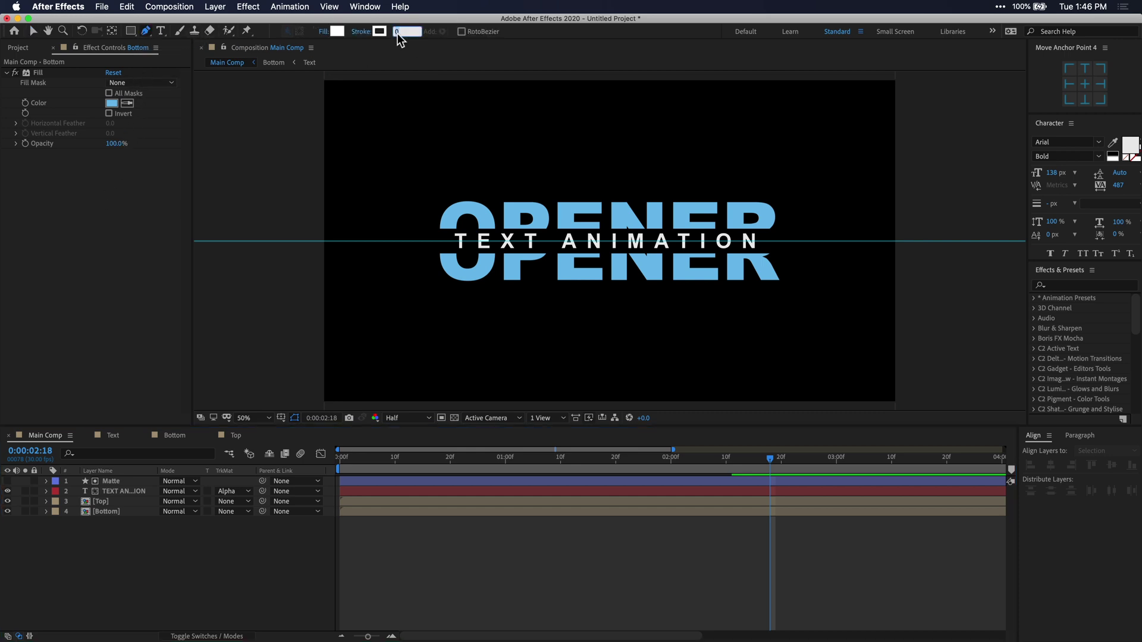
{"action": "type", "text": "30"}
{"action": "key", "text": "Return"}
{"action": "left_click", "coordinate": [379, 31]}
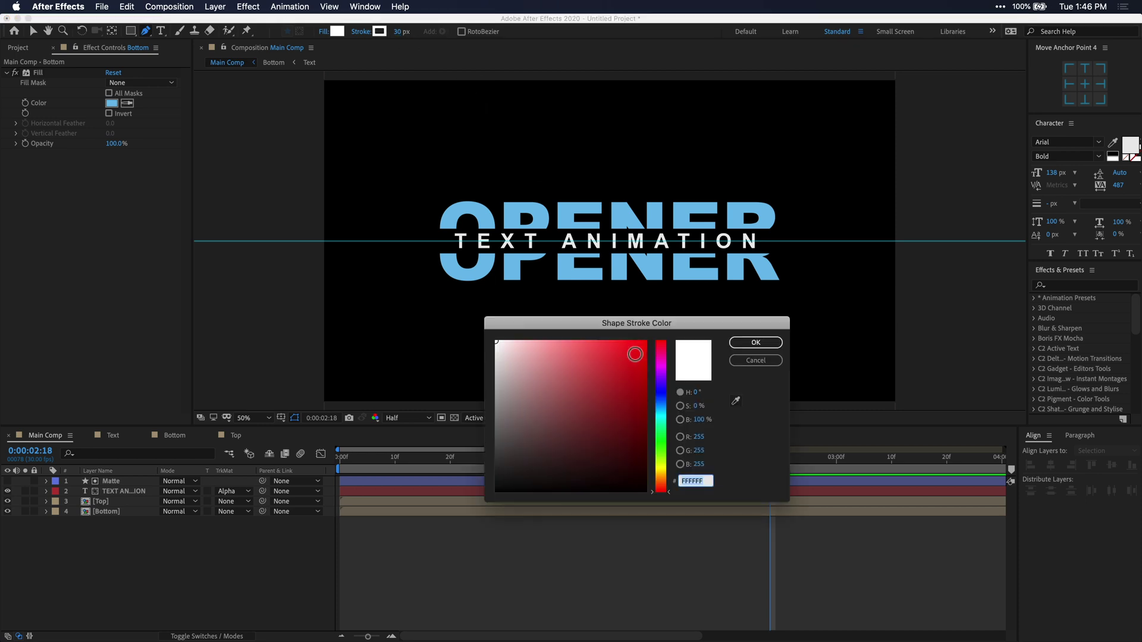
{"action": "left_click", "coordinate": [755, 342]}
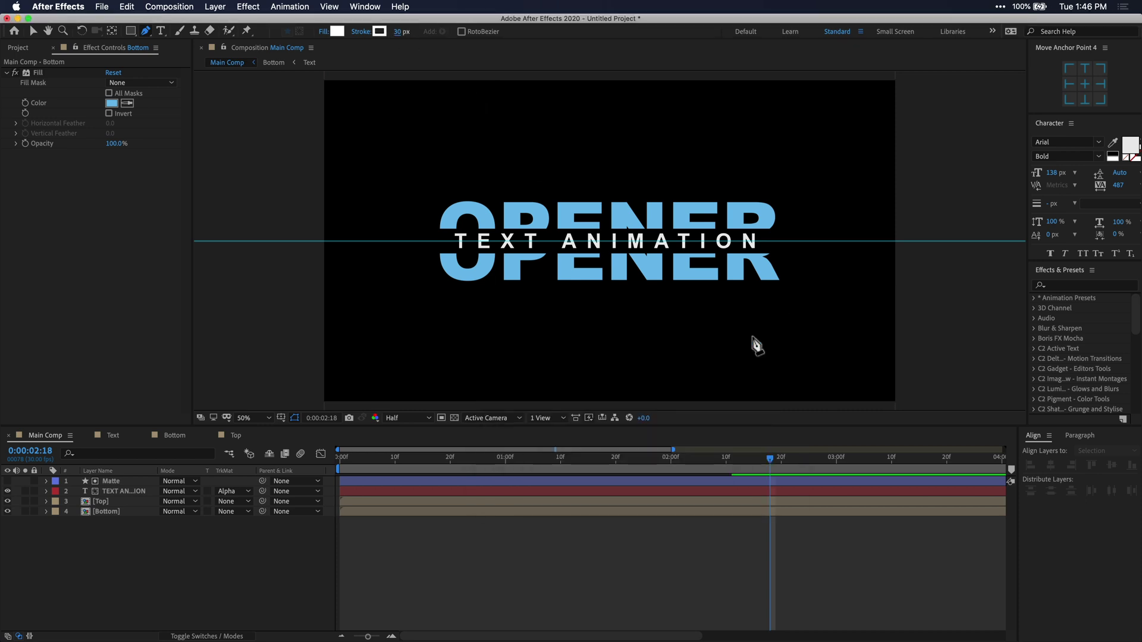
{"action": "left_click", "coordinate": [327, 33]}
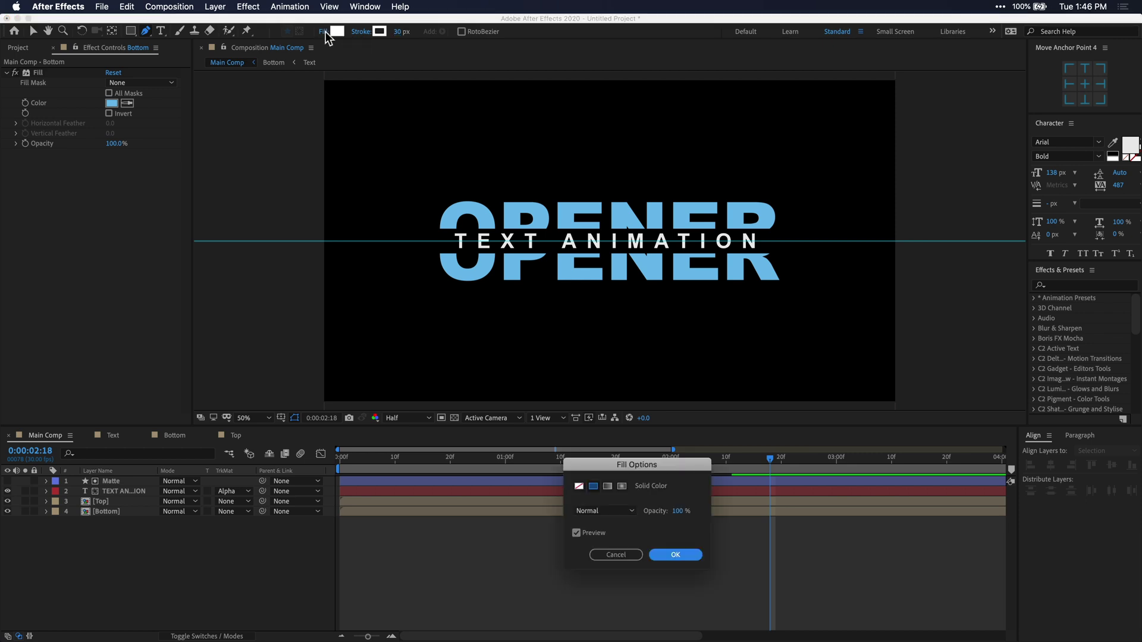
{"action": "left_click", "coordinate": [581, 488]}
{"action": "left_click", "coordinate": [670, 555]}
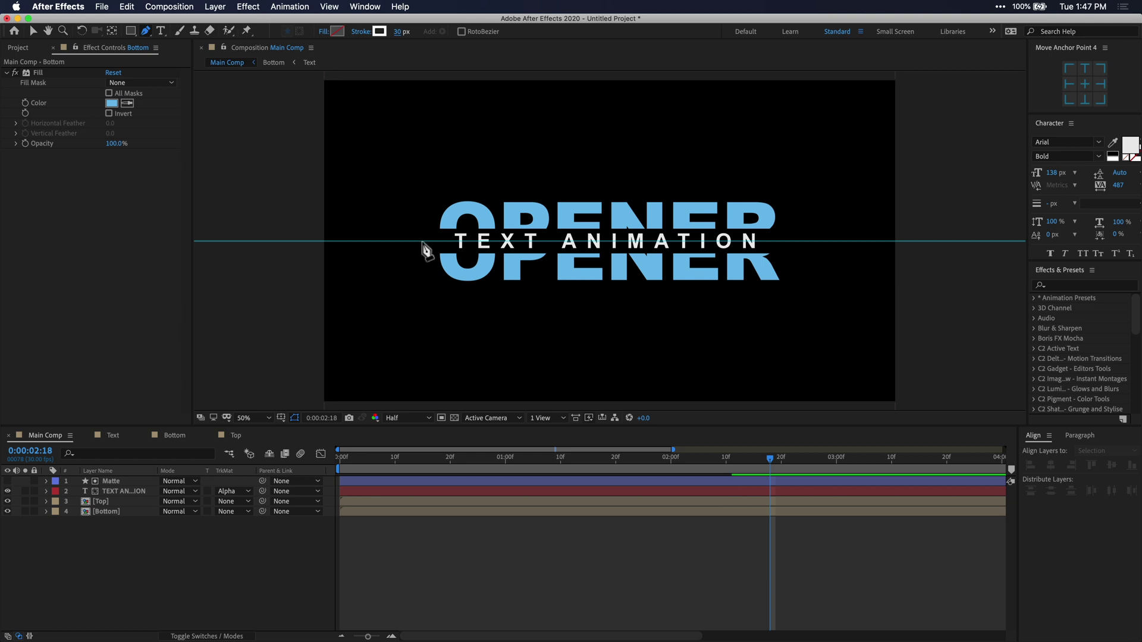
- Draw a four-point bracket over OPENER, centre it horizontally and centre its anchor point
{"action": "left_click", "coordinate": [422, 240]}
{"action": "left_click", "coordinate": [422, 189]}
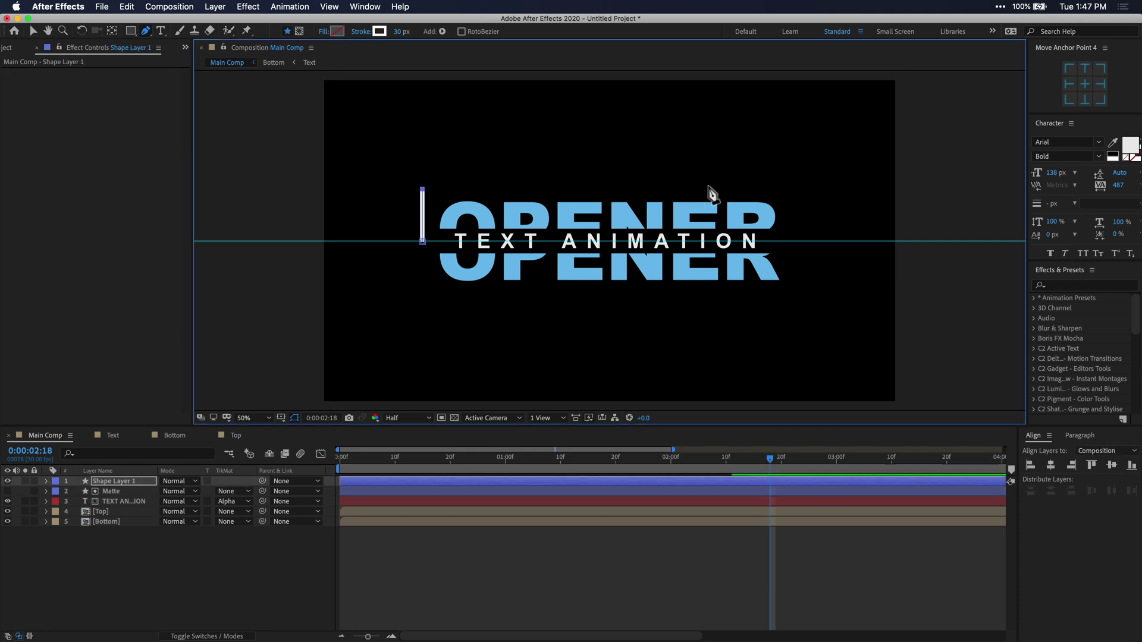
{"action": "left_click", "coordinate": [790, 189]}
{"action": "left_click", "coordinate": [790, 242]}
{"action": "key", "text": "v"}
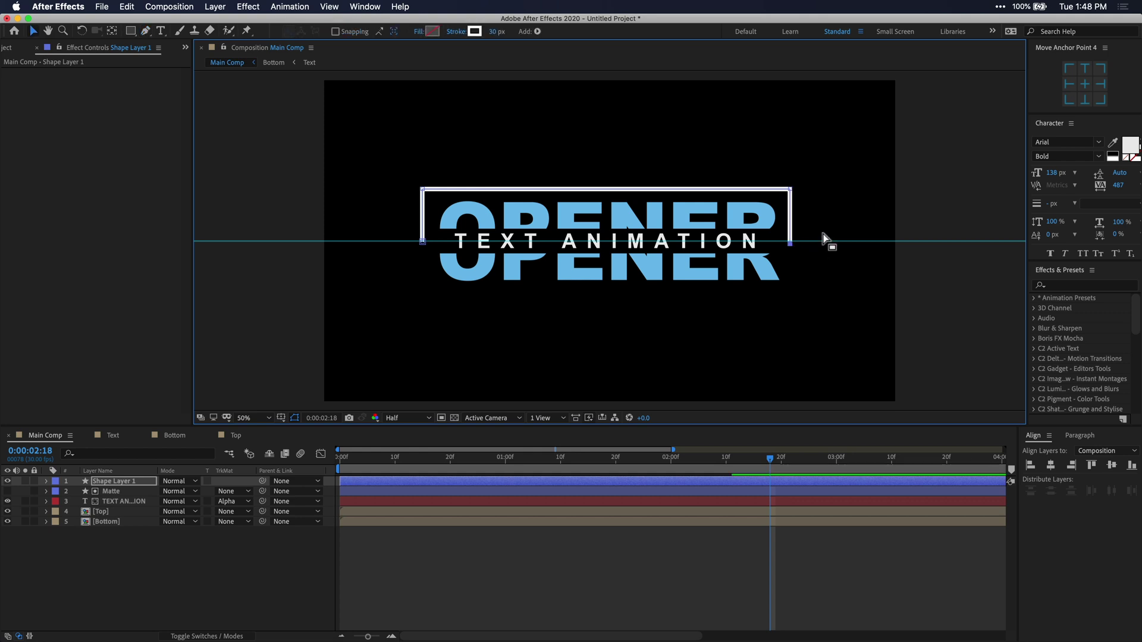
{"action": "left_click", "coordinate": [1054, 465]}
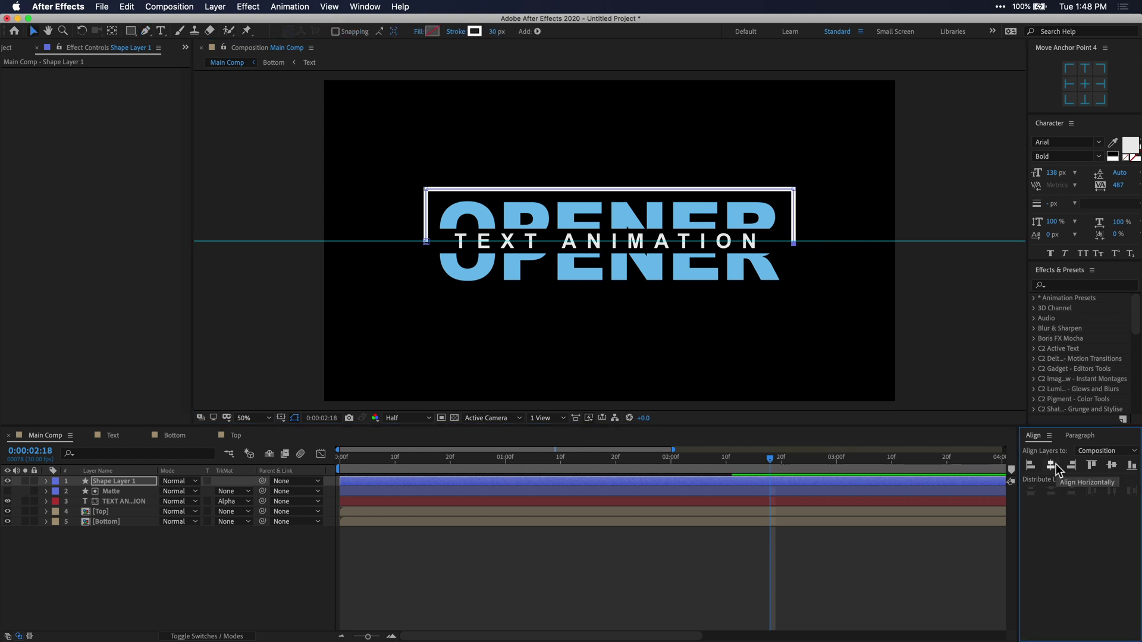
{"action": "left_click", "coordinate": [1086, 82]}
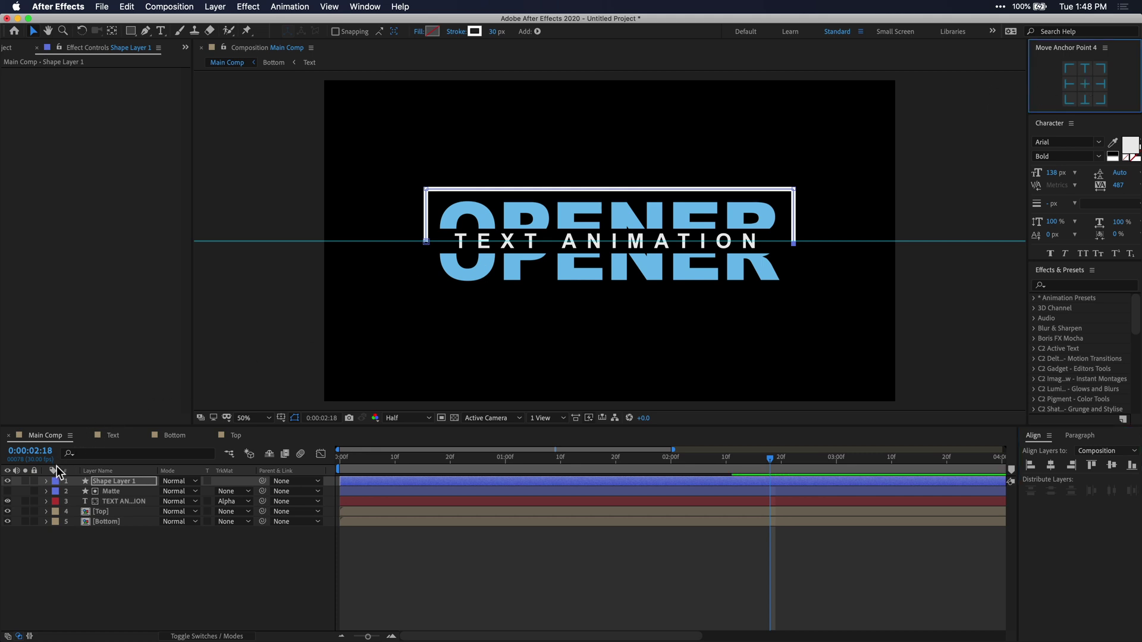
- Add a Trim Paths operator to Shape Layer 1's contents
{"action": "left_click", "coordinate": [45, 482]}
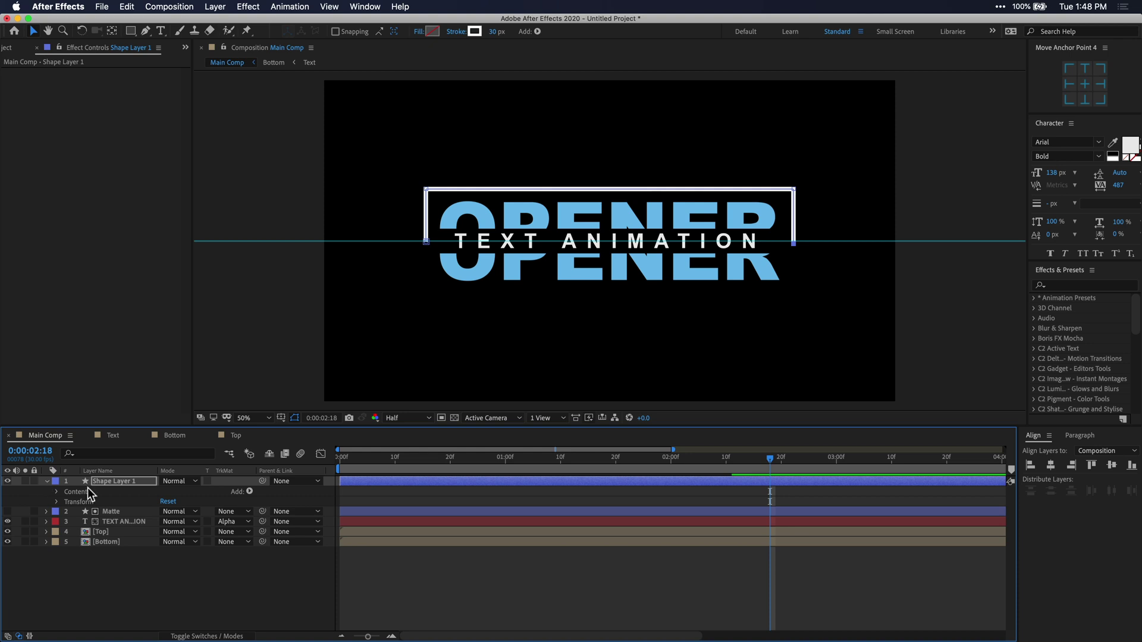
{"action": "left_click", "coordinate": [250, 492]}
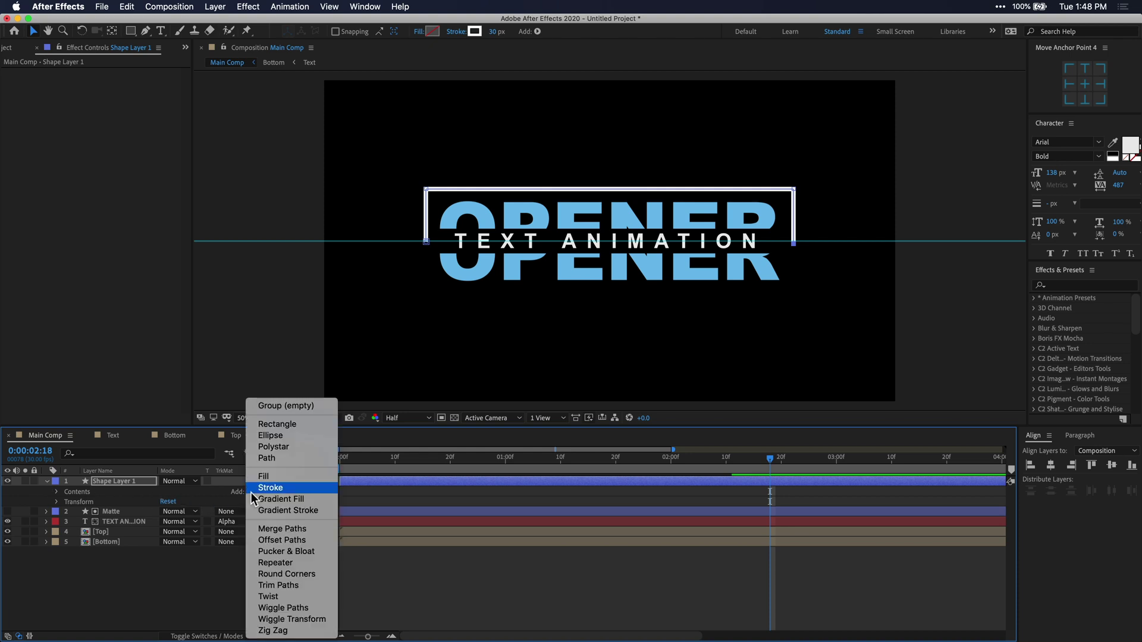
{"action": "left_click", "coordinate": [312, 584]}
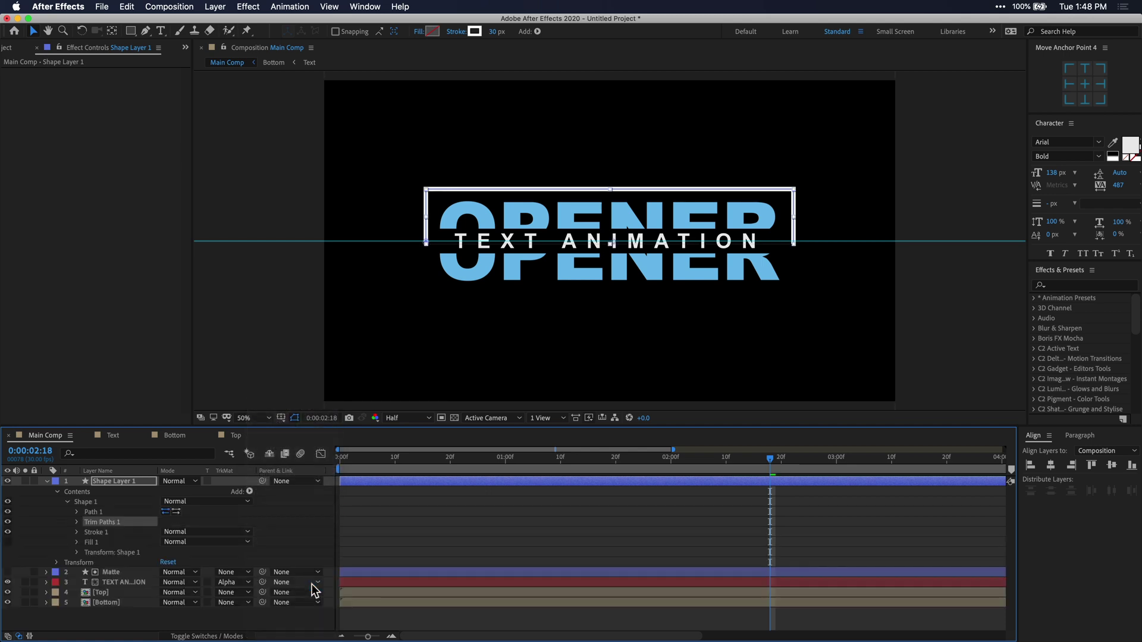
- Keyframe Trim Paths End at 1:00, set it to 0% at frame 0, and preview the draw-on
{"action": "left_click", "coordinate": [507, 459]}
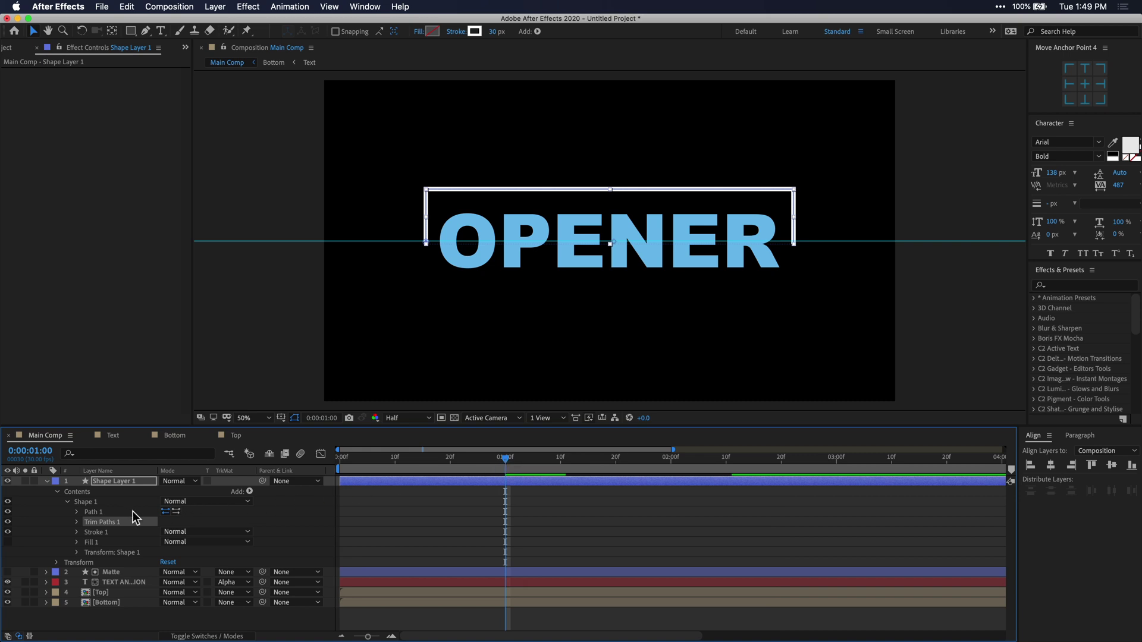
{"action": "left_click", "coordinate": [76, 522]}
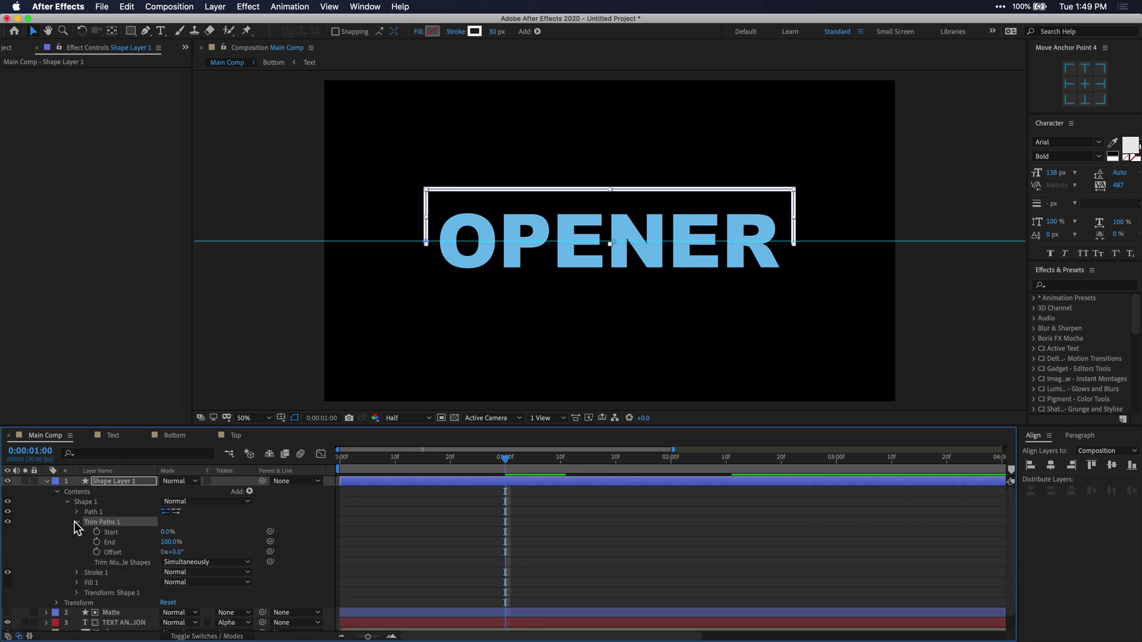
{"action": "left_click", "coordinate": [97, 541]}
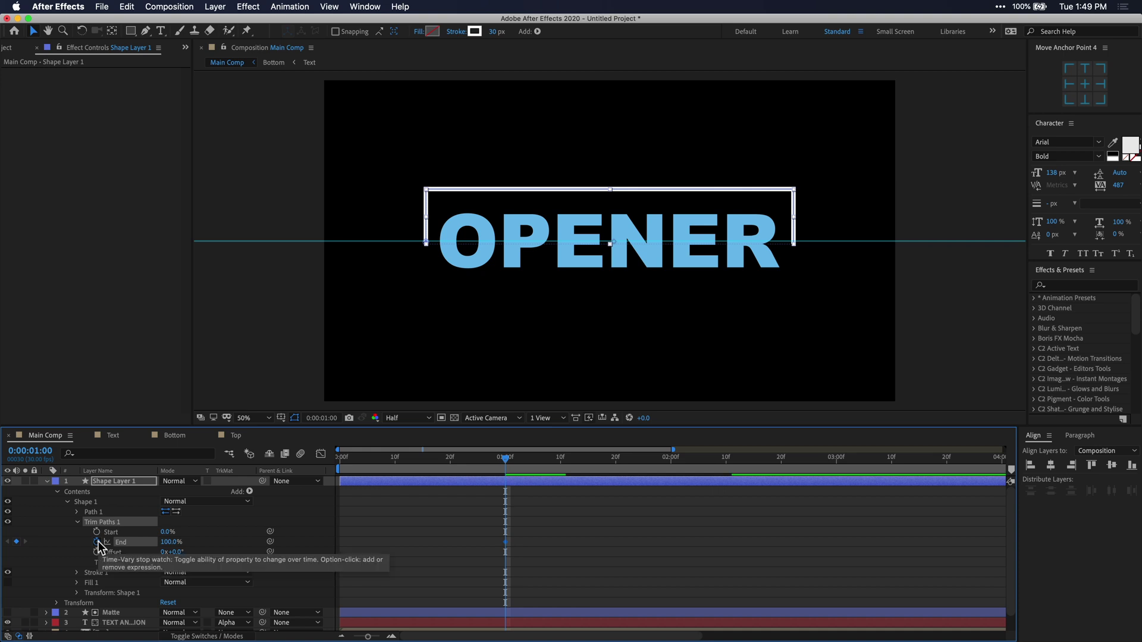
{"action": "left_click", "coordinate": [336, 461]}
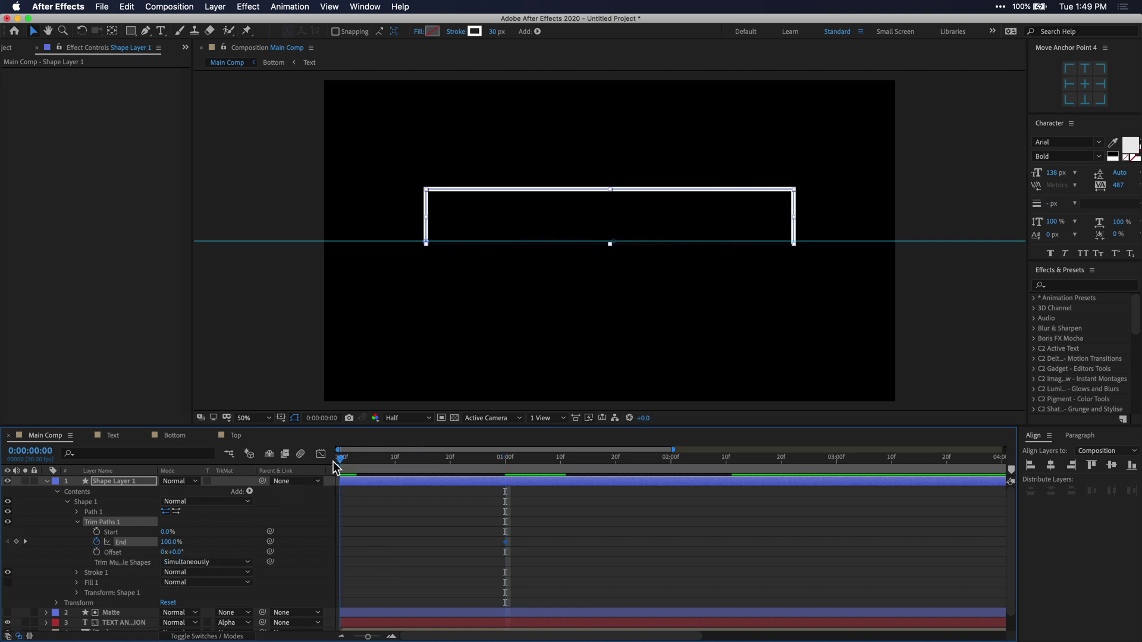
{"action": "left_click", "coordinate": [171, 542]}
{"action": "type", "text": "0"}
{"action": "key", "text": "Return"}
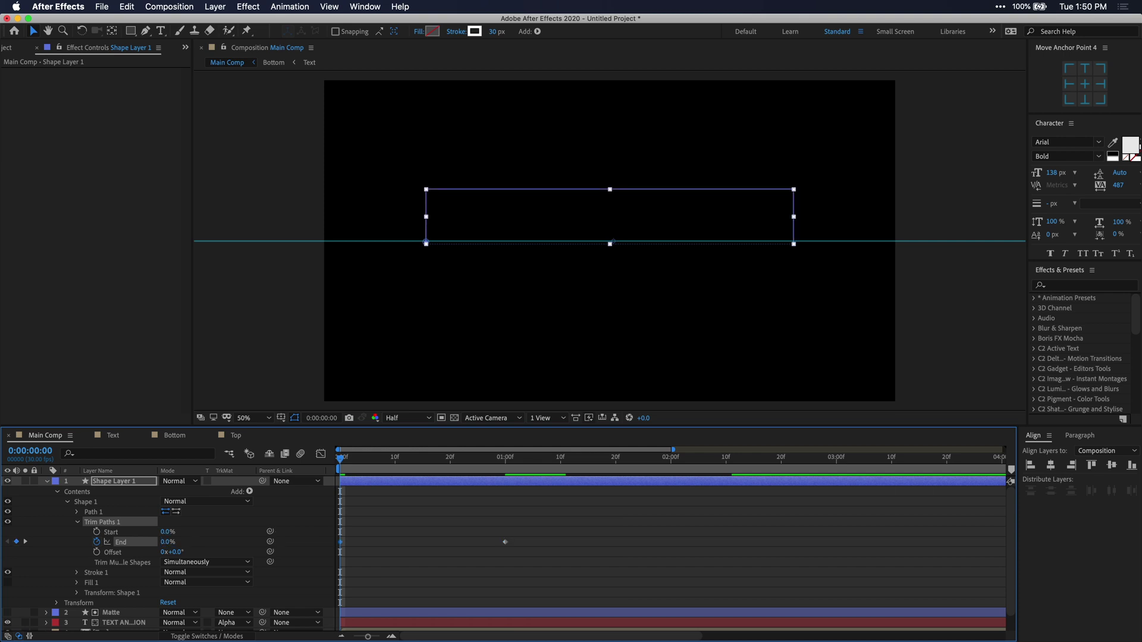
{"action": "key", "text": "space"}
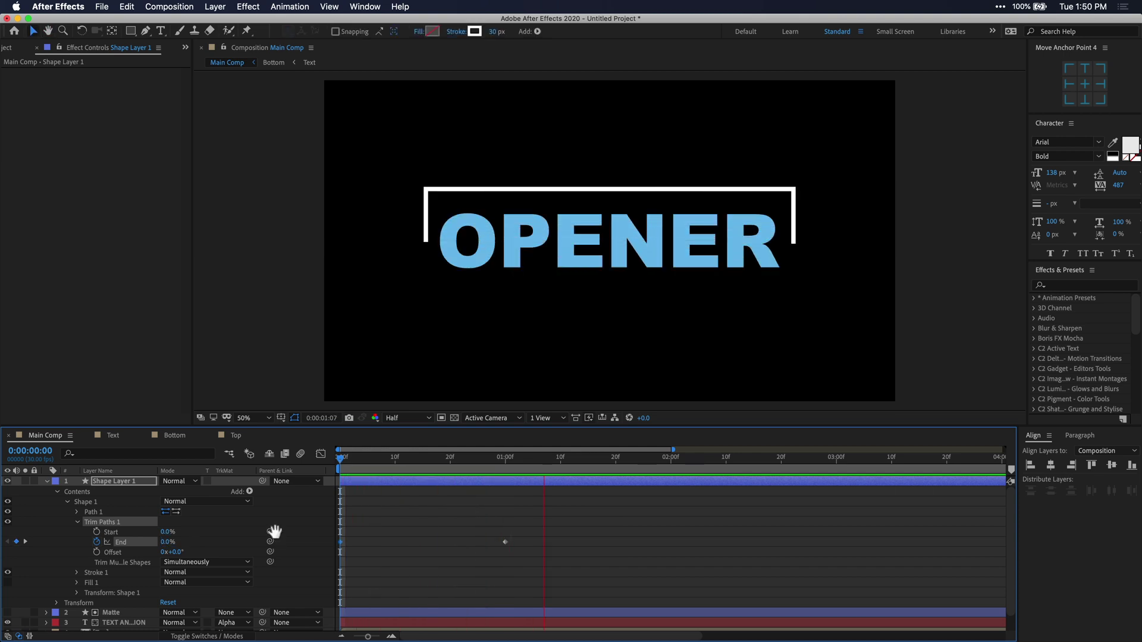
{"action": "key", "text": "space"}
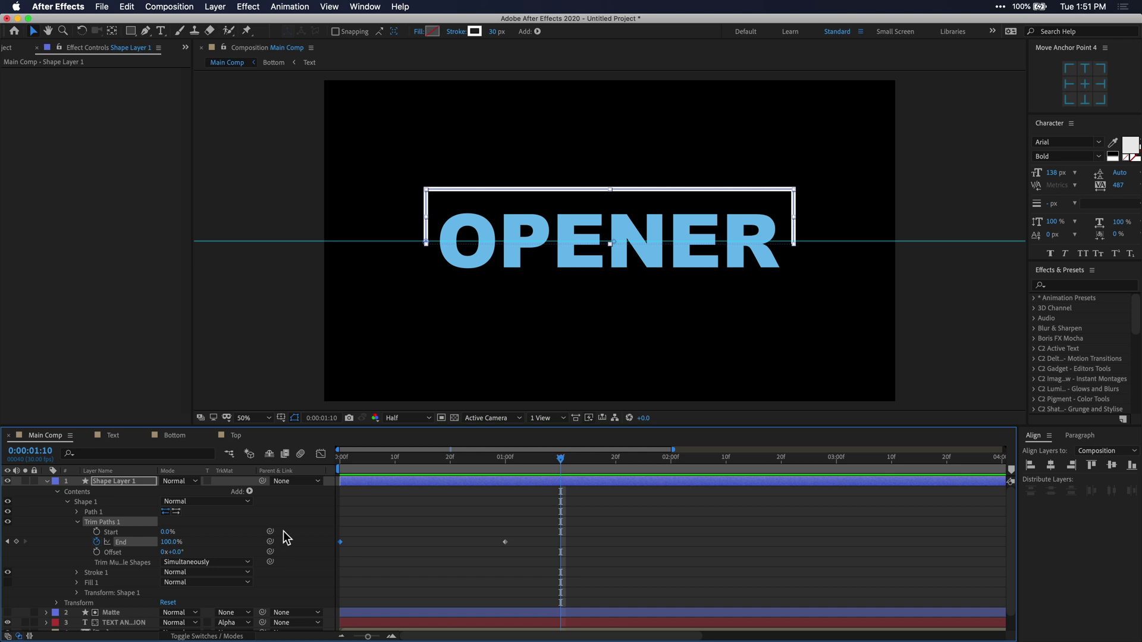
- Easy Ease both End keyframes and adjust the speed curve for a fast start
{"action": "left_click_drag", "start_coordinate": [560, 528], "coordinate": [327, 565]}
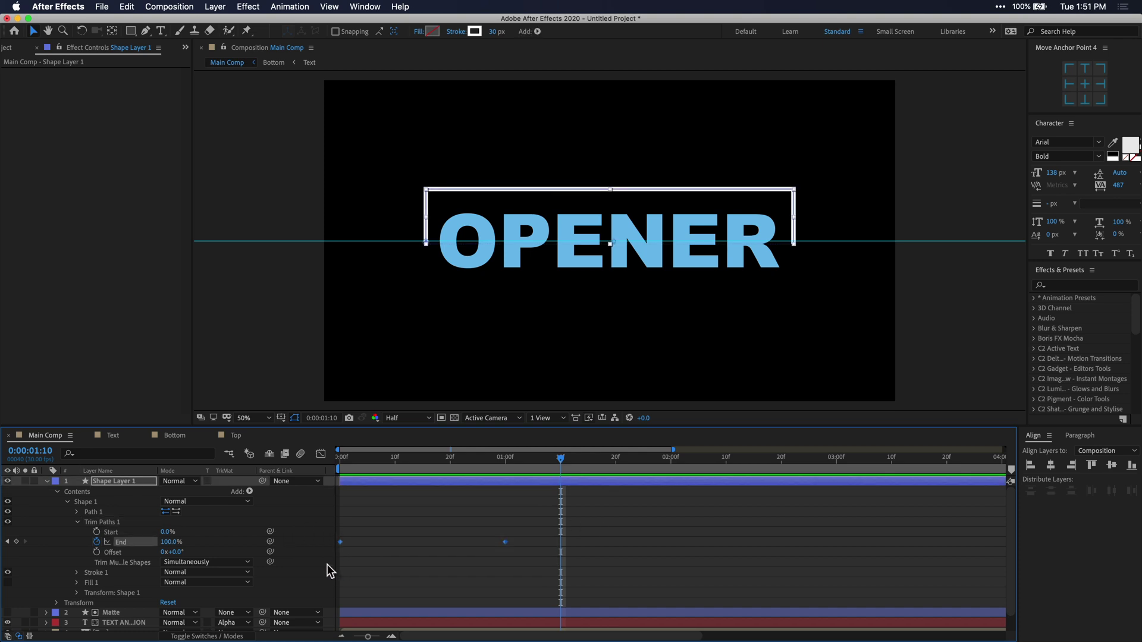
{"action": "key", "text": "F9"}
{"action": "left_click", "coordinate": [322, 455]}
{"action": "left_click_drag", "start_coordinate": [478, 604], "coordinate": [397, 610]}
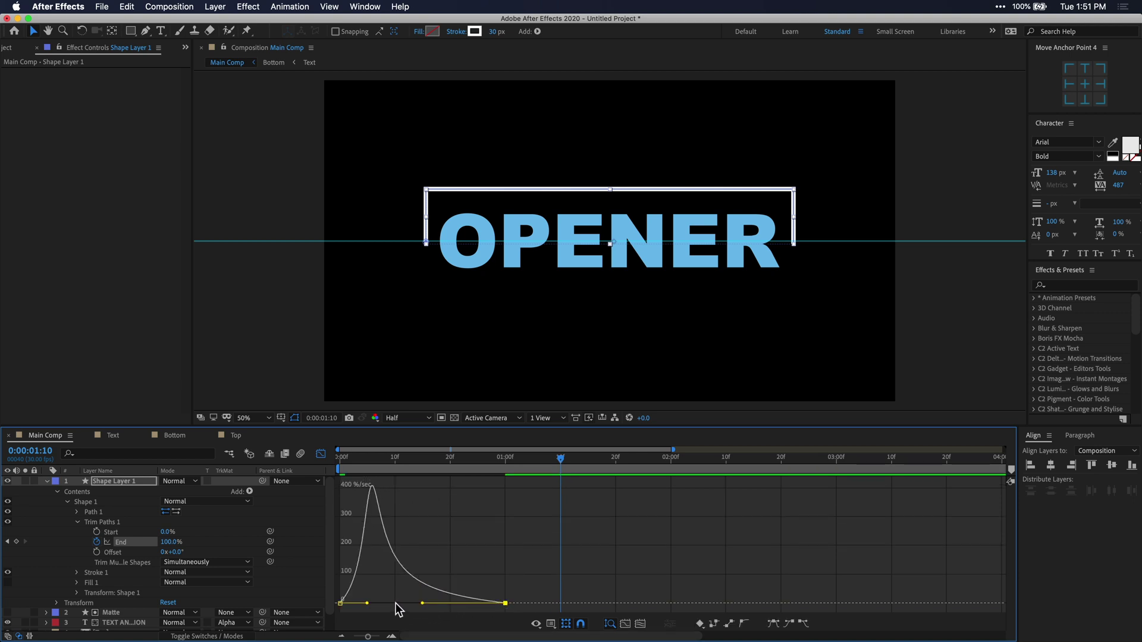
{"action": "left_click", "coordinate": [321, 455]}
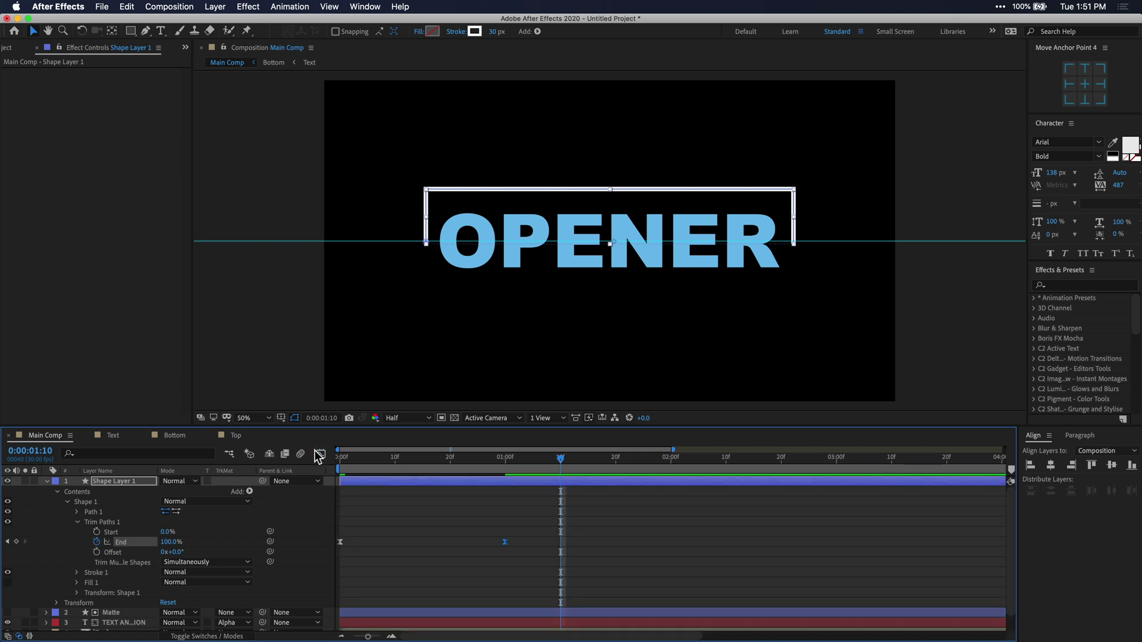
- Pre-compose Shape Layer 1 into a composition named 'Stroke'
{"action": "right_click", "coordinate": [120, 482]}
{"action": "left_click", "coordinate": [190, 578]}
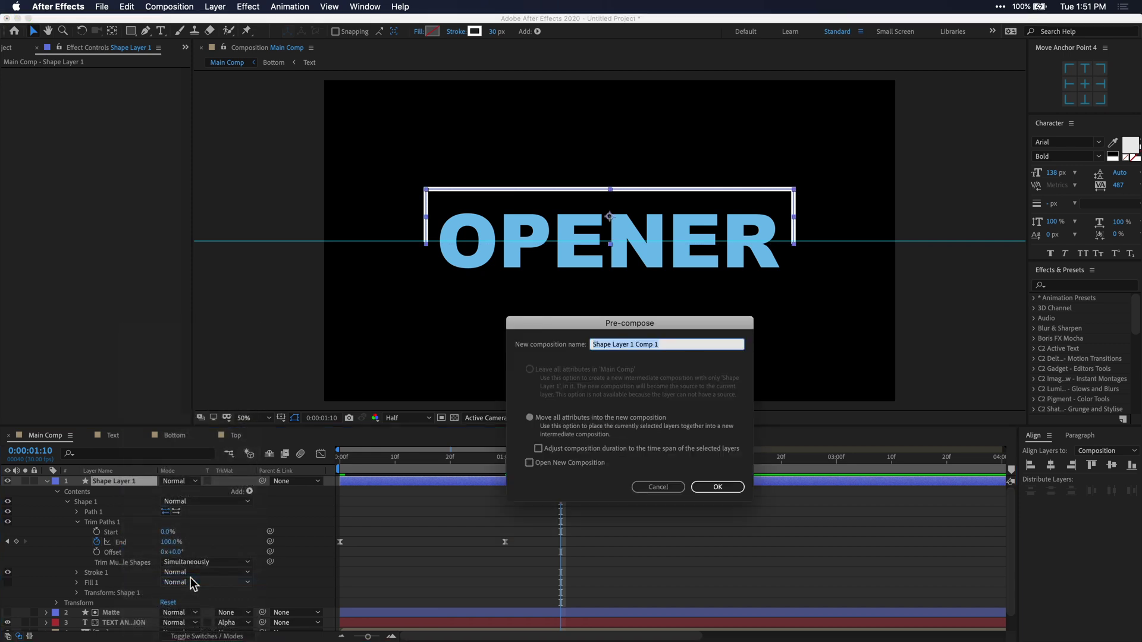
{"action": "type", "text": "Stroke"}
{"action": "key", "text": "Return"}
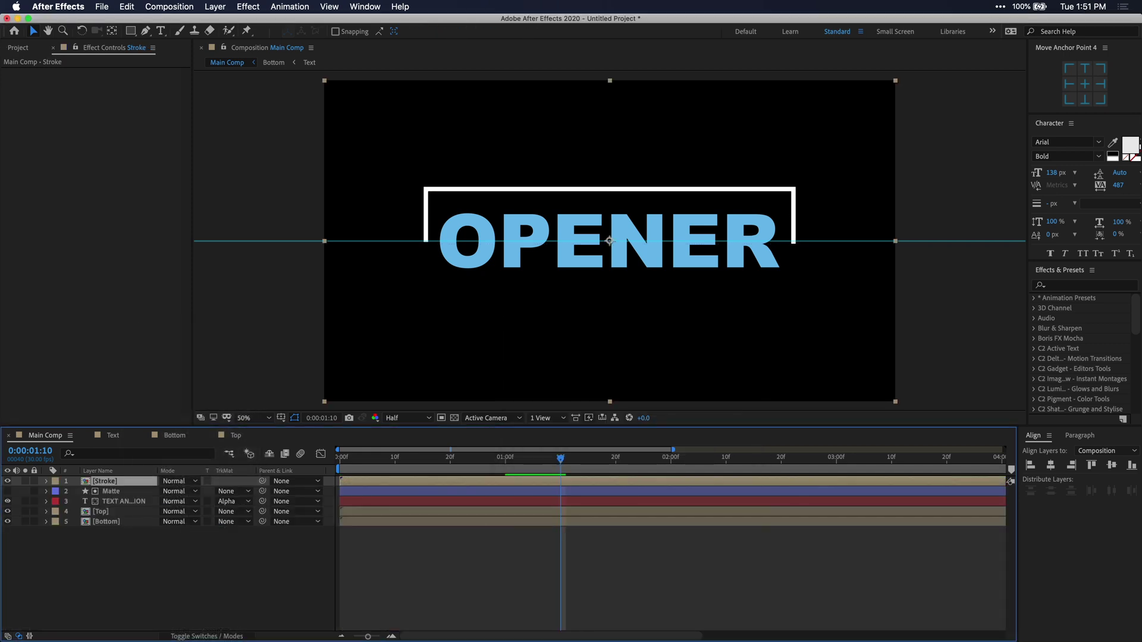
- Duplicate the Stroke layer and rotate the top copy 180°
{"action": "key", "text": "super+d"}
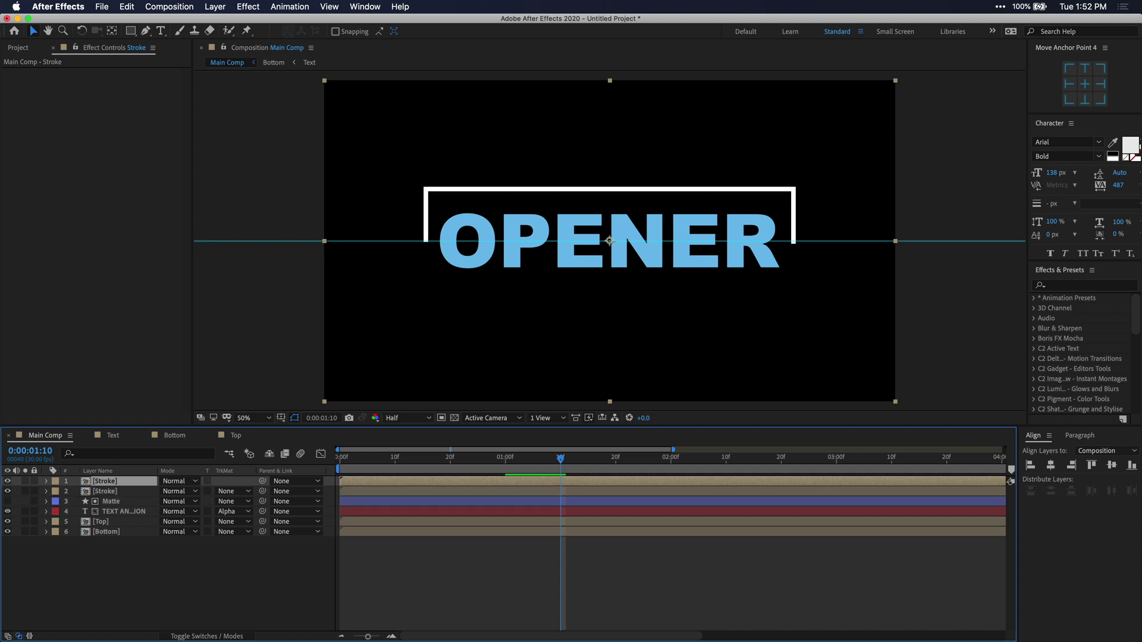
{"action": "key", "text": "r"}
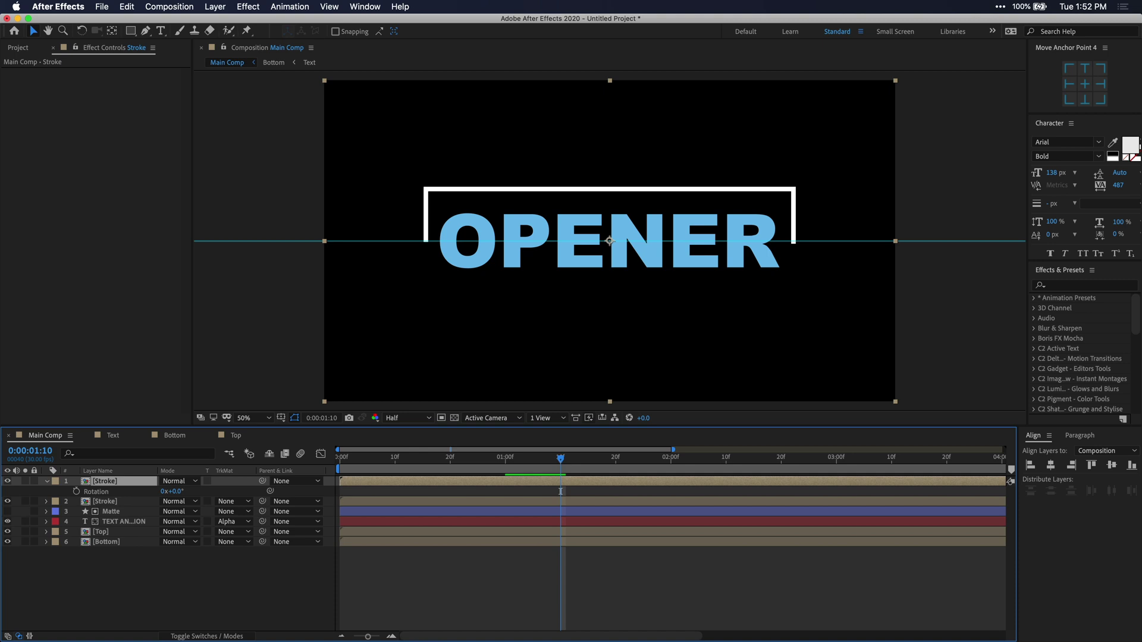
{"action": "left_click", "coordinate": [174, 492]}
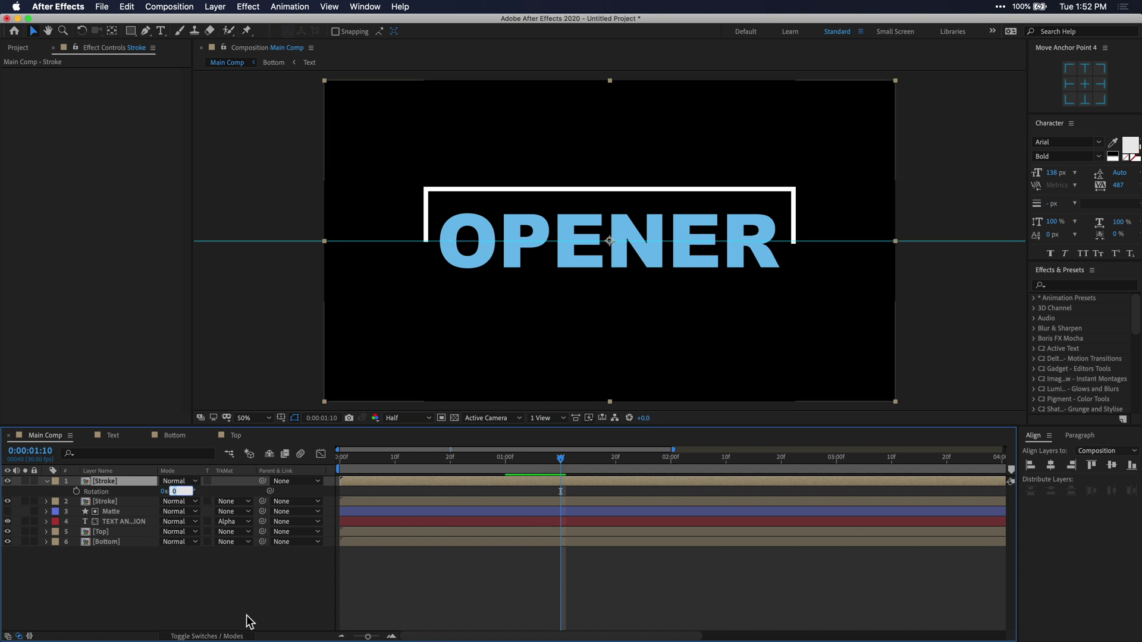
{"action": "type", "text": "18"}
{"action": "key", "text": "Return"}
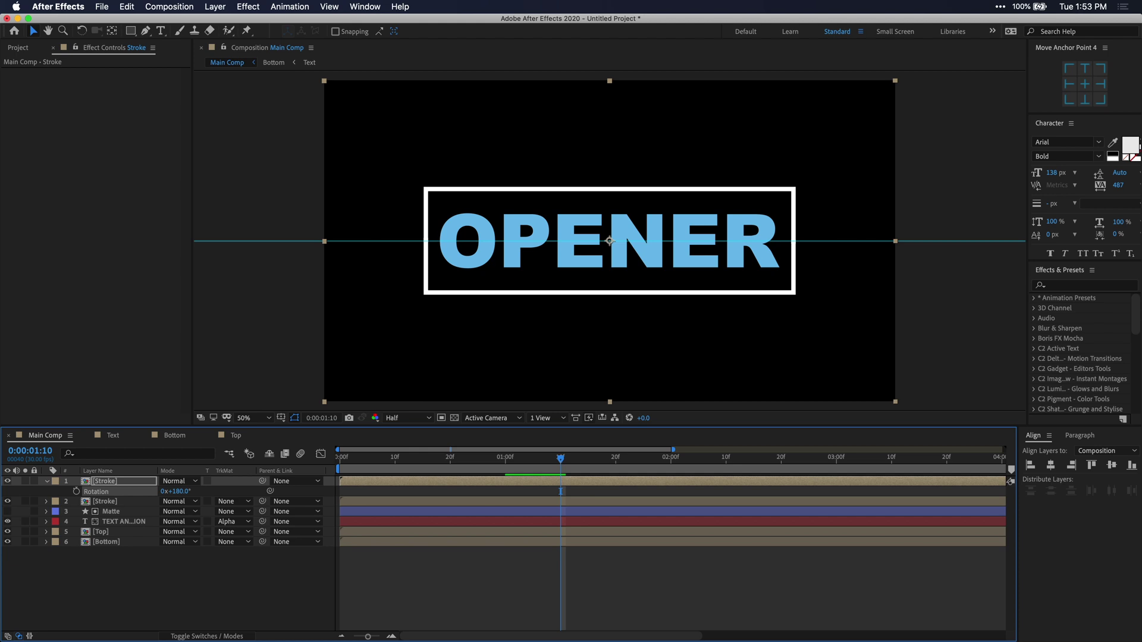
- Set starting Position keyframes on both Stroke layers
{"action": "left_click", "coordinate": [121, 541]}
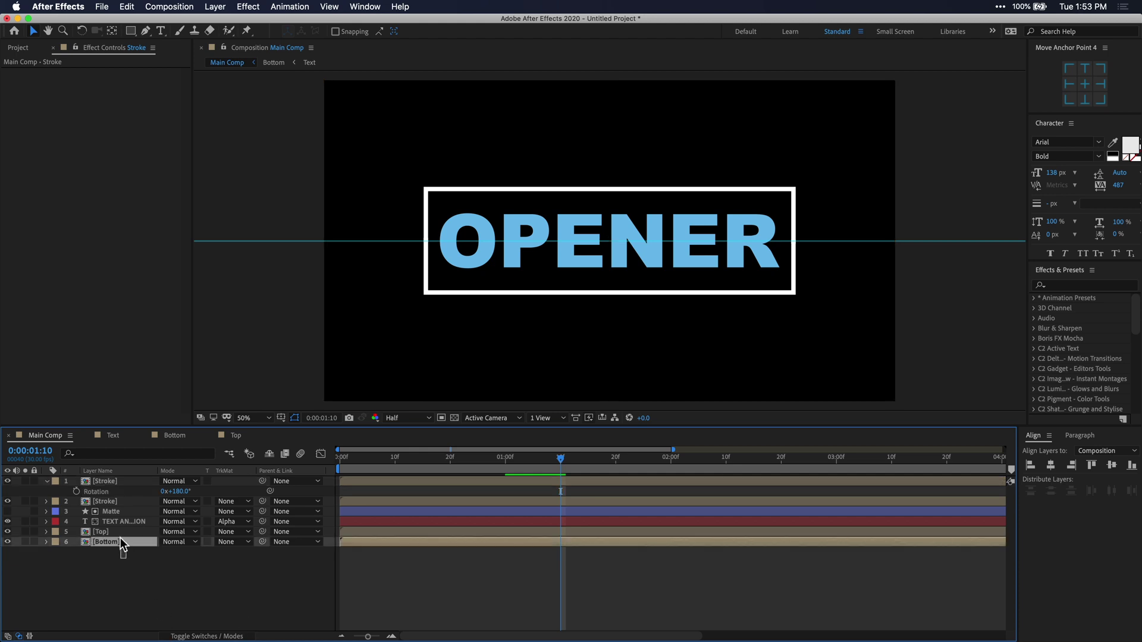
{"action": "left_click", "coordinate": [120, 532], "text": "shift"}
{"action": "key", "text": "p"}
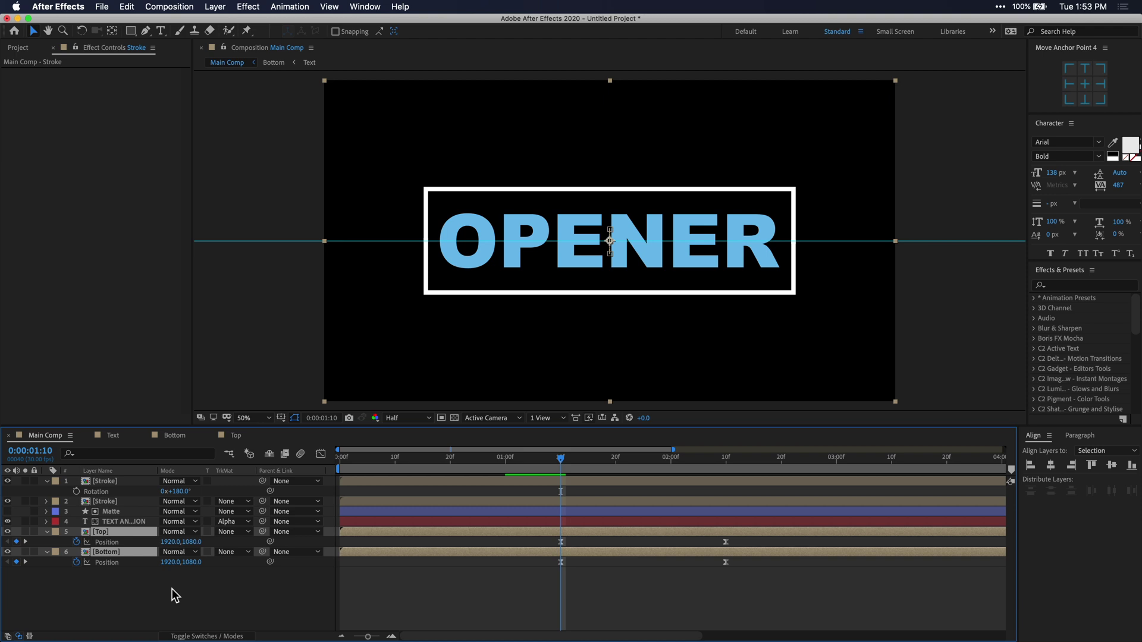
{"action": "left_click", "coordinate": [130, 501]}
{"action": "left_click", "coordinate": [130, 480], "text": "shift"}
{"action": "key", "text": "p"}
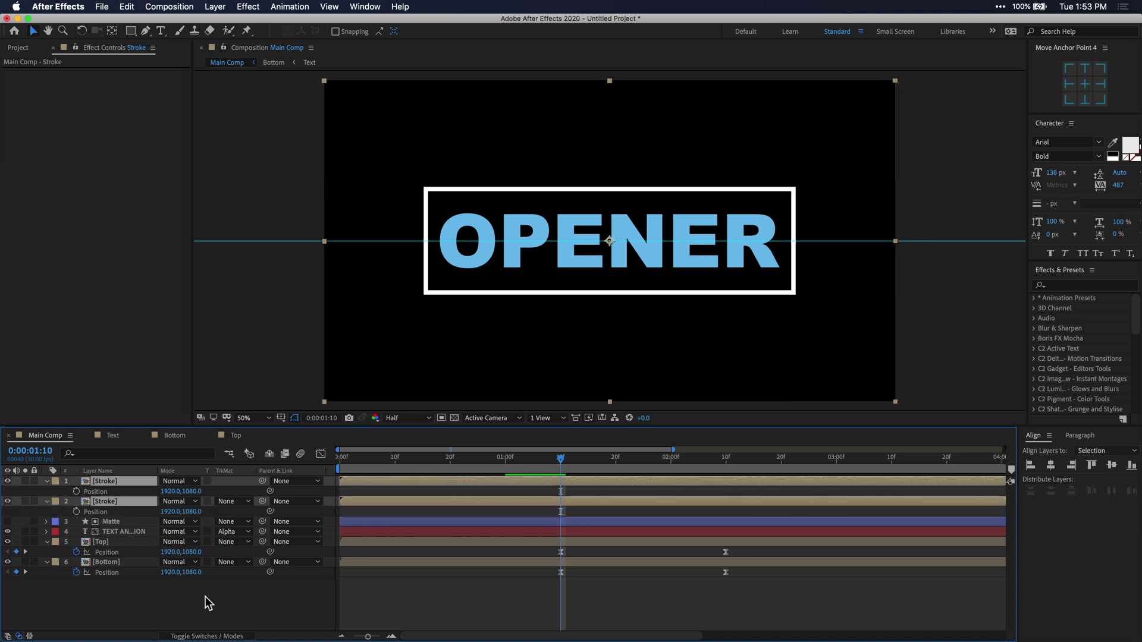
{"action": "left_click", "coordinate": [77, 491]}
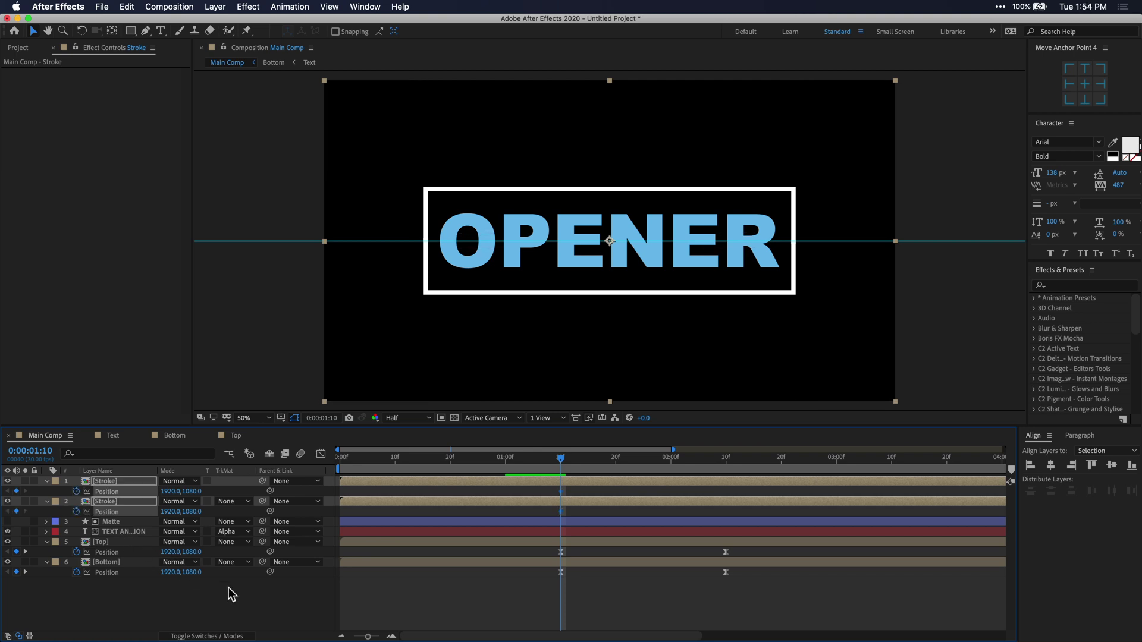
- At 2:10, move one Stroke half up and the other down around OPENER
{"action": "left_click_drag", "start_coordinate": [562, 459], "coordinate": [724, 483]}
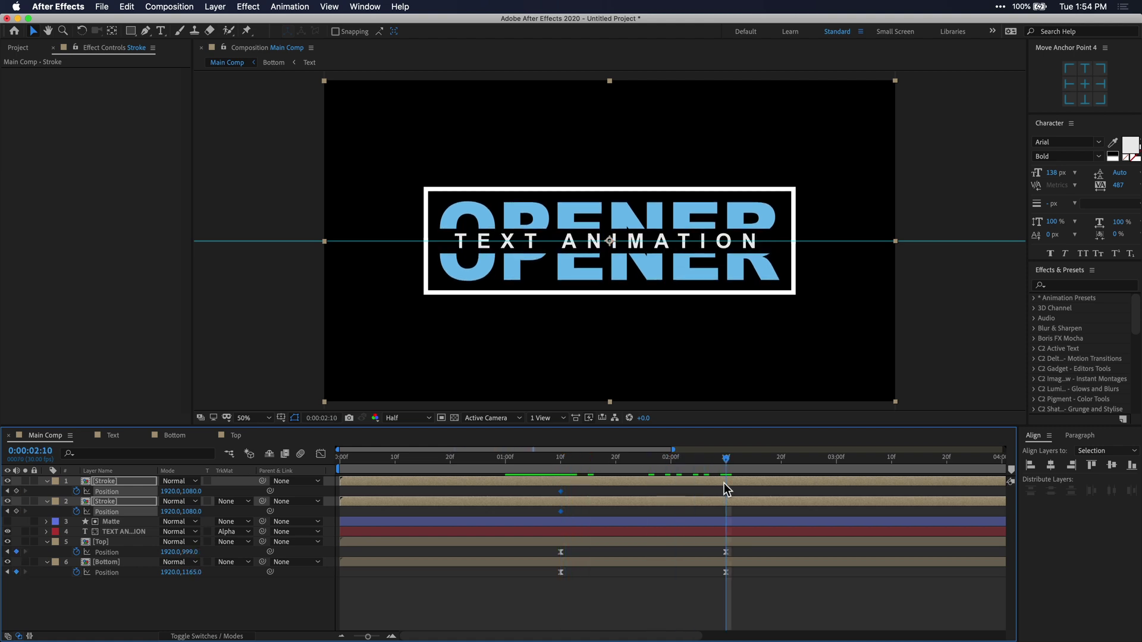
{"action": "left_click", "coordinate": [301, 589]}
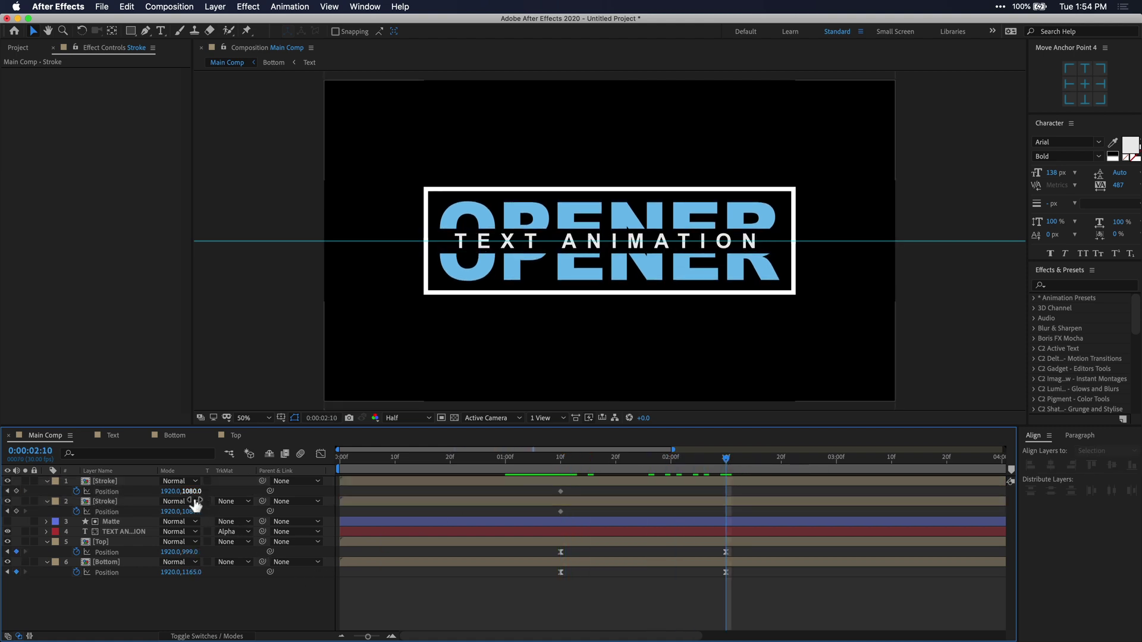
{"action": "left_click_drag", "start_coordinate": [192, 512], "coordinate": [131, 517]}
{"action": "mouse_move", "coordinate": [191, 492]}
{"action": "left_mouse_down"}
{"action": "mouse_move", "coordinate": [256, 491]}
{"action": "mouse_move", "coordinate": [245, 492]}
{"action": "left_mouse_up"}
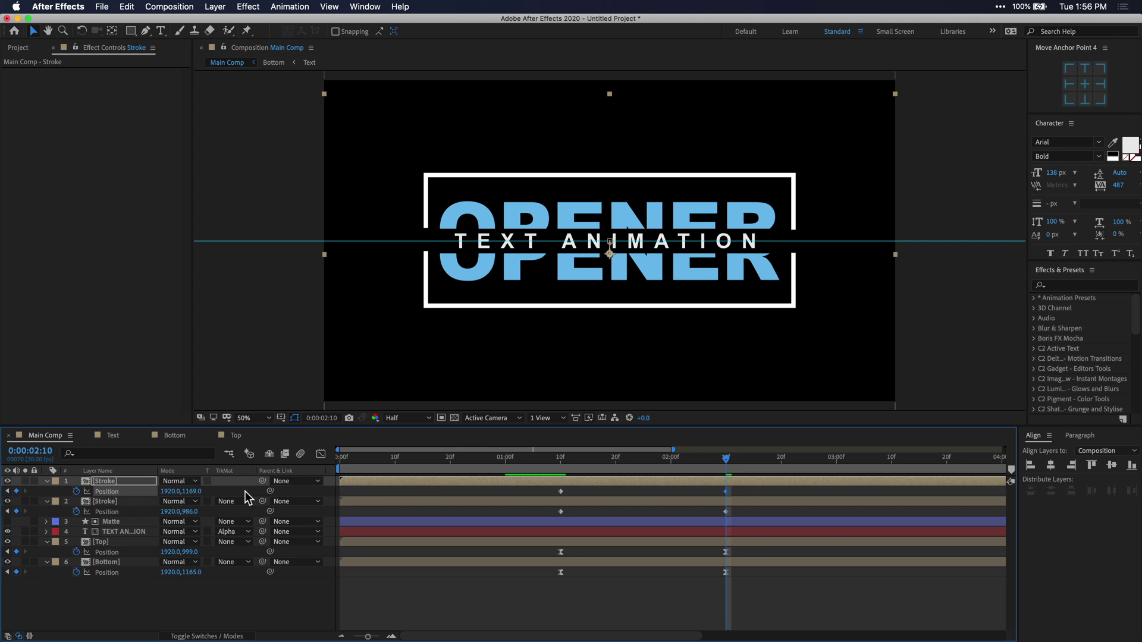
- Ease the Stroke Position keyframes in the Graph Editor for a fast start and slow finish
{"action": "left_click_drag", "start_coordinate": [752, 515], "coordinate": [540, 491]}
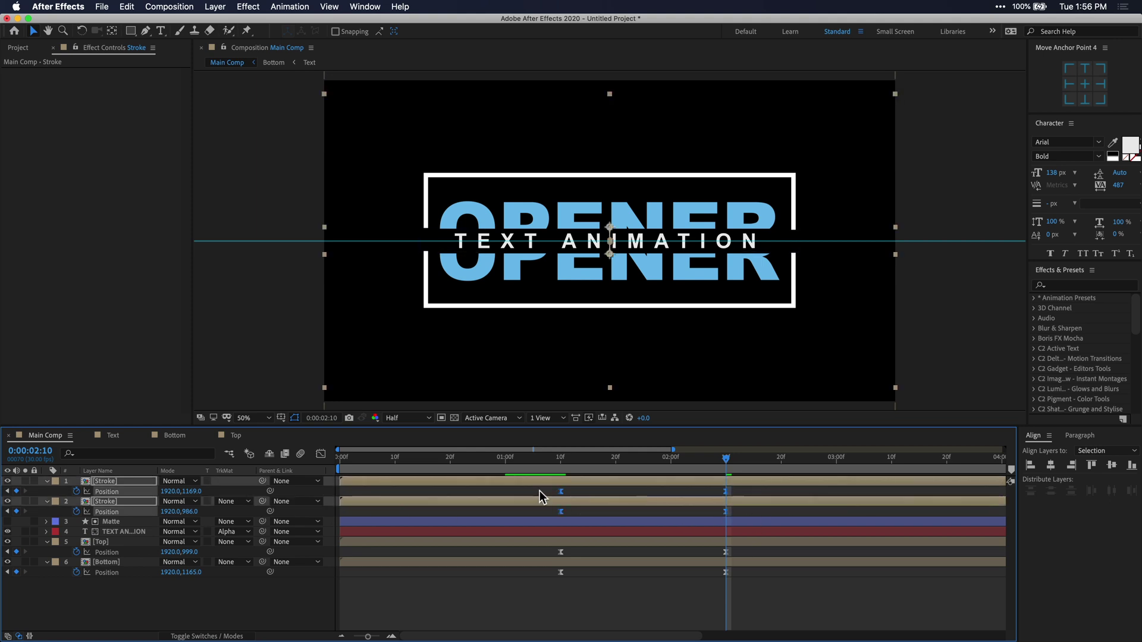
{"action": "left_click", "coordinate": [321, 456]}
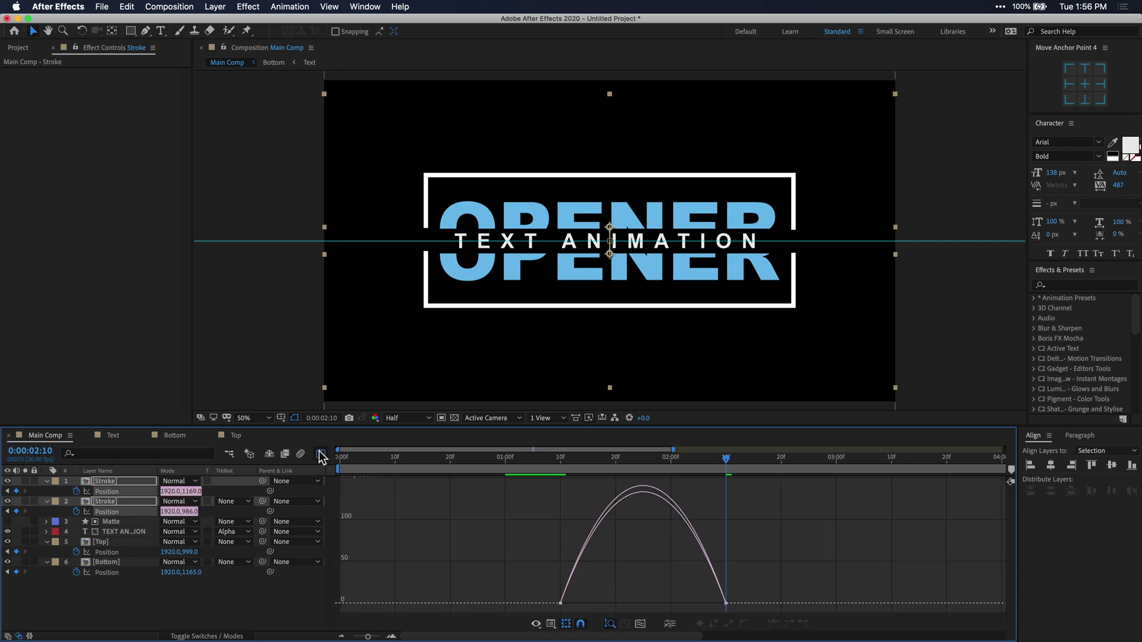
{"action": "left_click_drag", "start_coordinate": [753, 568], "coordinate": [609, 606]}
{"action": "left_click", "coordinate": [604, 612]}
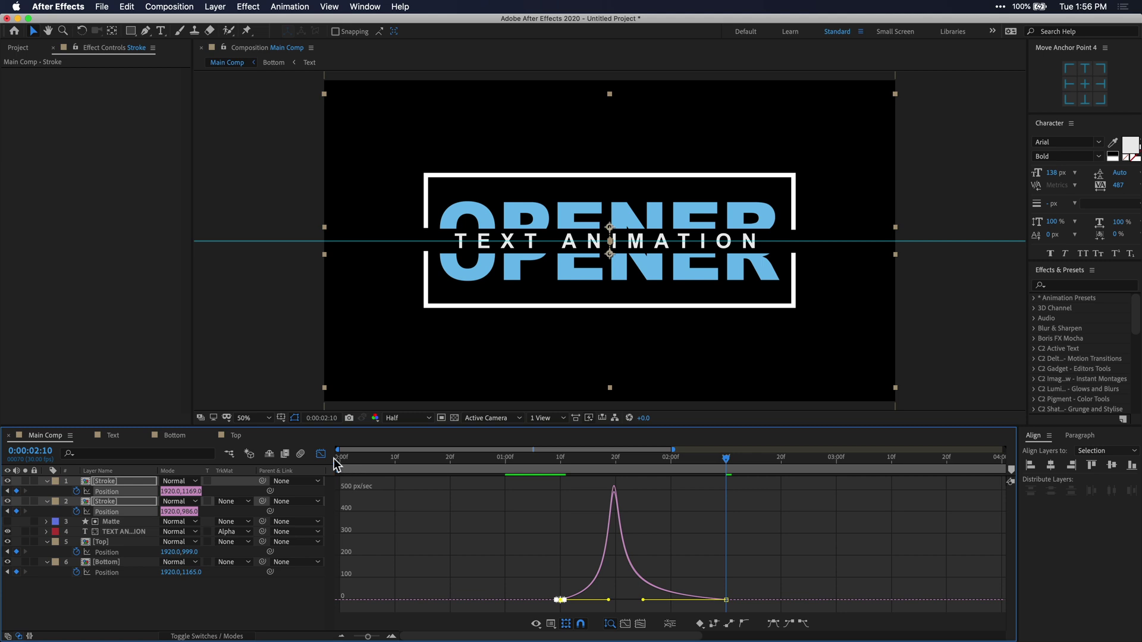
{"action": "left_click", "coordinate": [320, 454]}
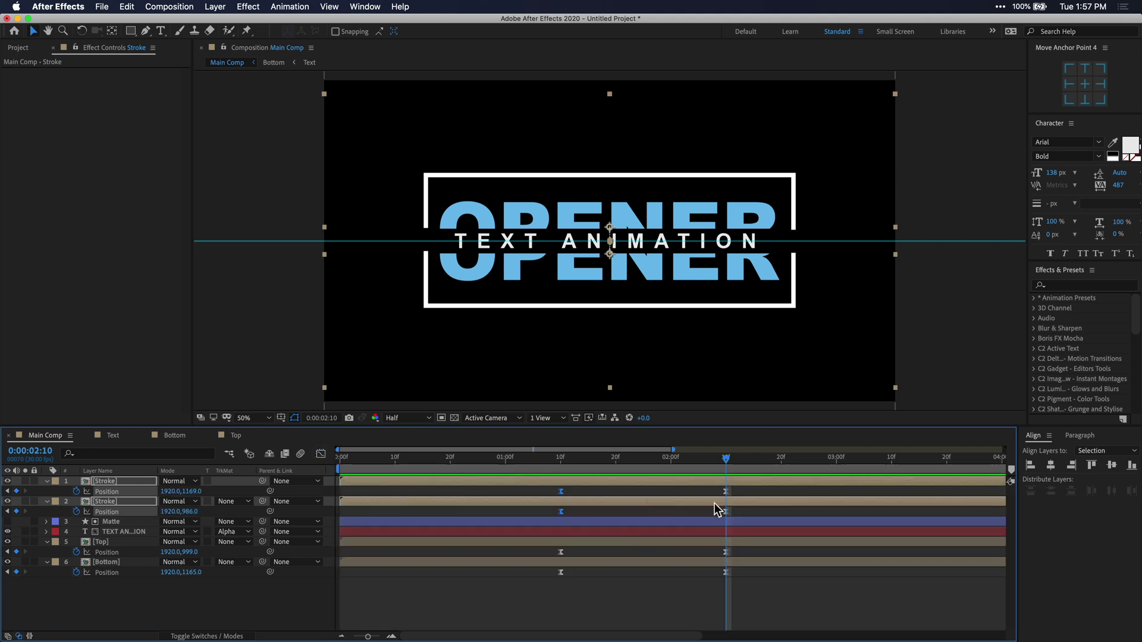
{"action": "mouse_move", "coordinate": [739, 512]}
{"action": "left_mouse_down"}
{"action": "mouse_move", "coordinate": [536, 484]}
{"action": "mouse_move", "coordinate": [580, 497]}
{"action": "left_mouse_up"}
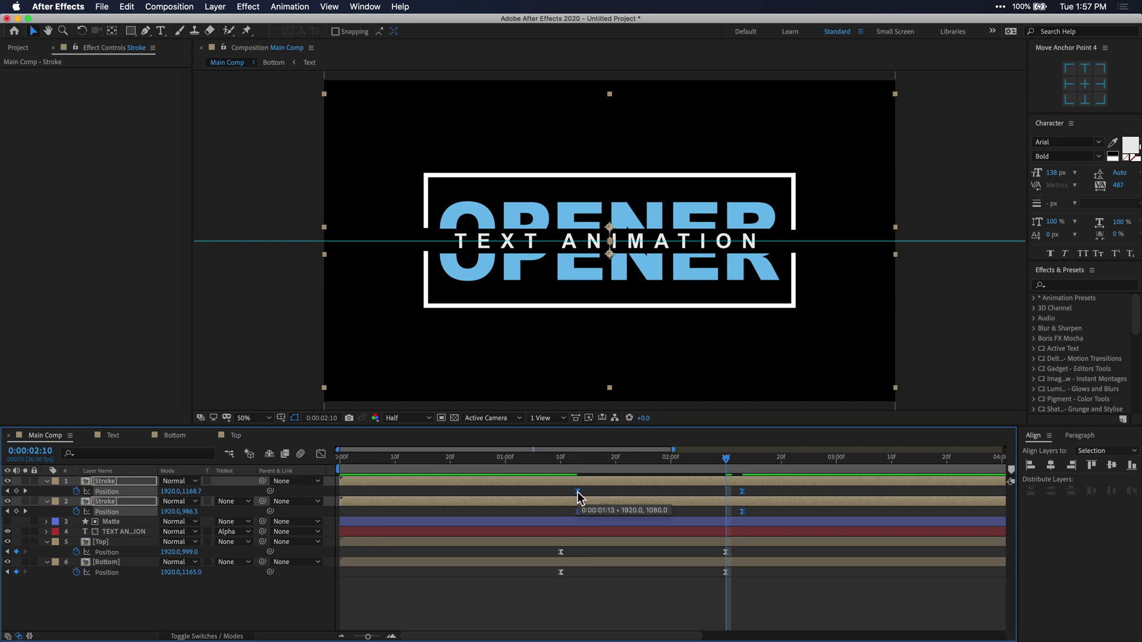
{"action": "left_click", "coordinate": [588, 584]}
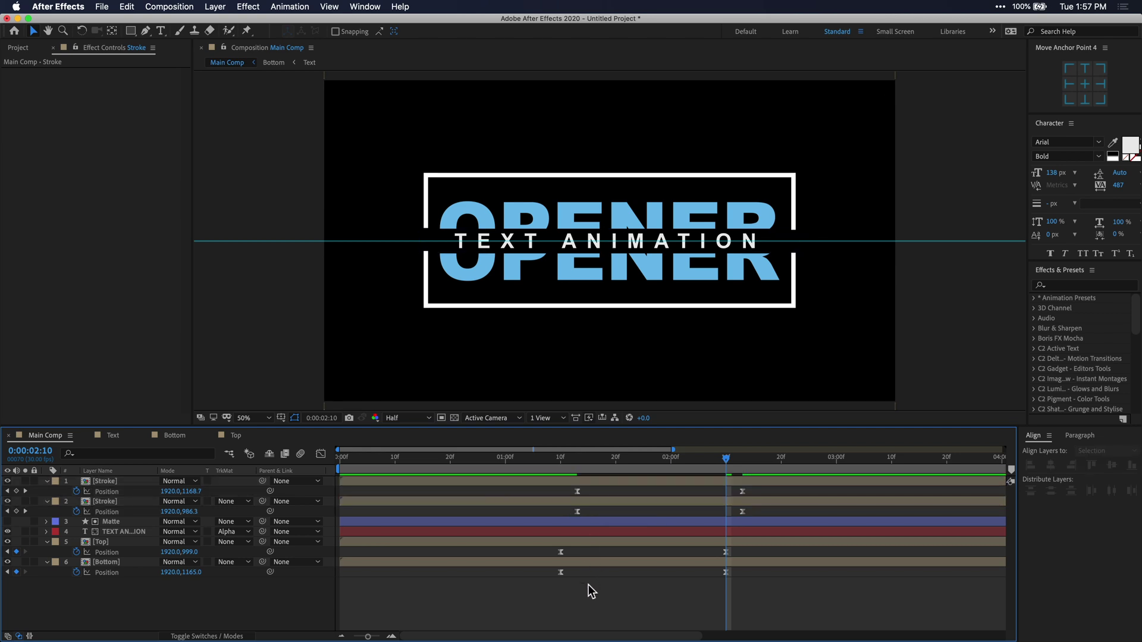
- Preview the complete Main Comp opener from 0:00
{"action": "left_click_drag", "start_coordinate": [387, 466], "coordinate": [341, 464]}
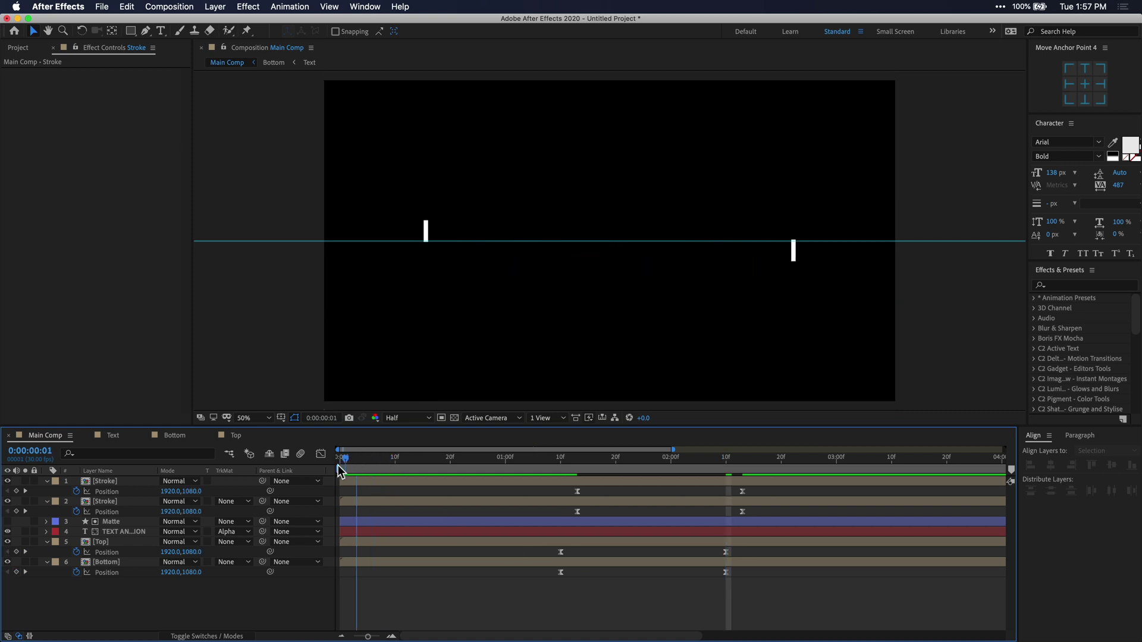
{"action": "key", "text": "space"}
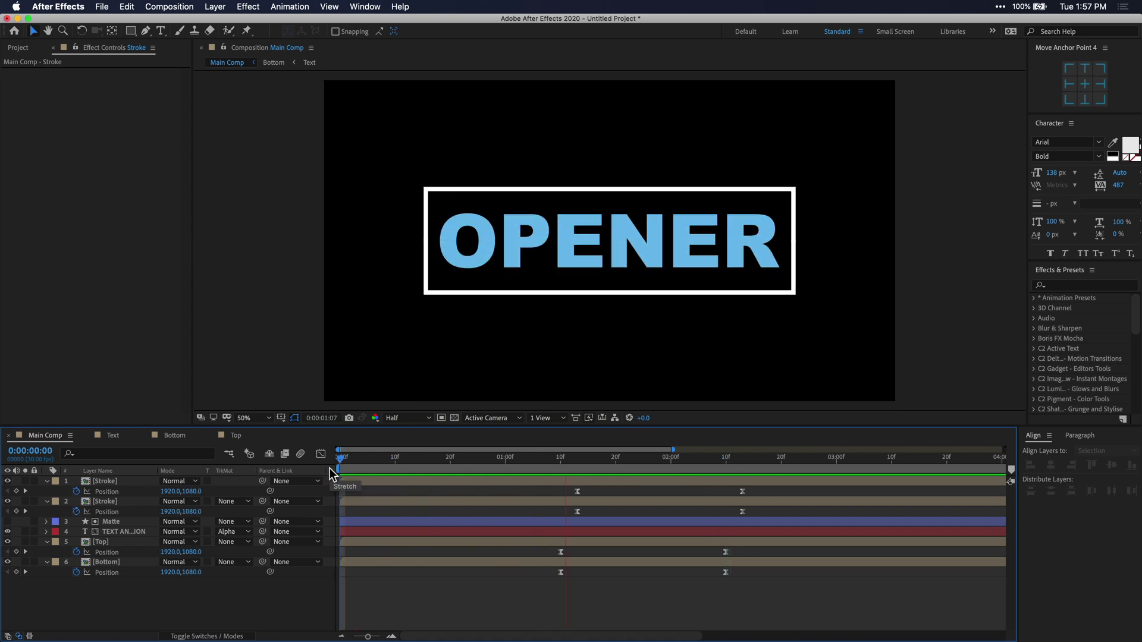
{"action": "key", "text": "space"}
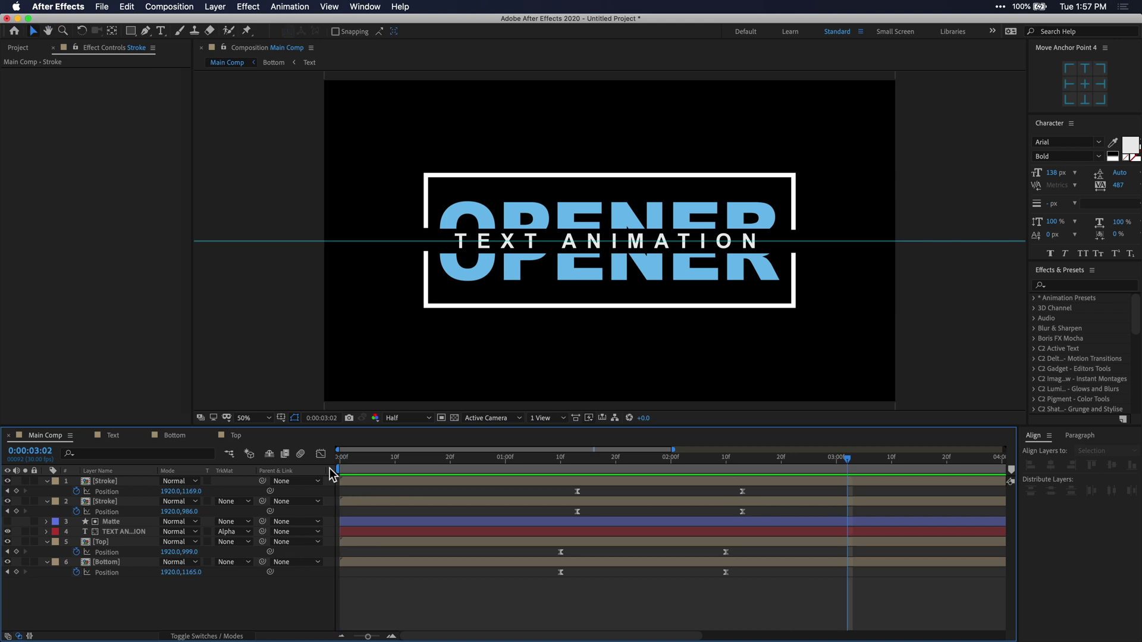